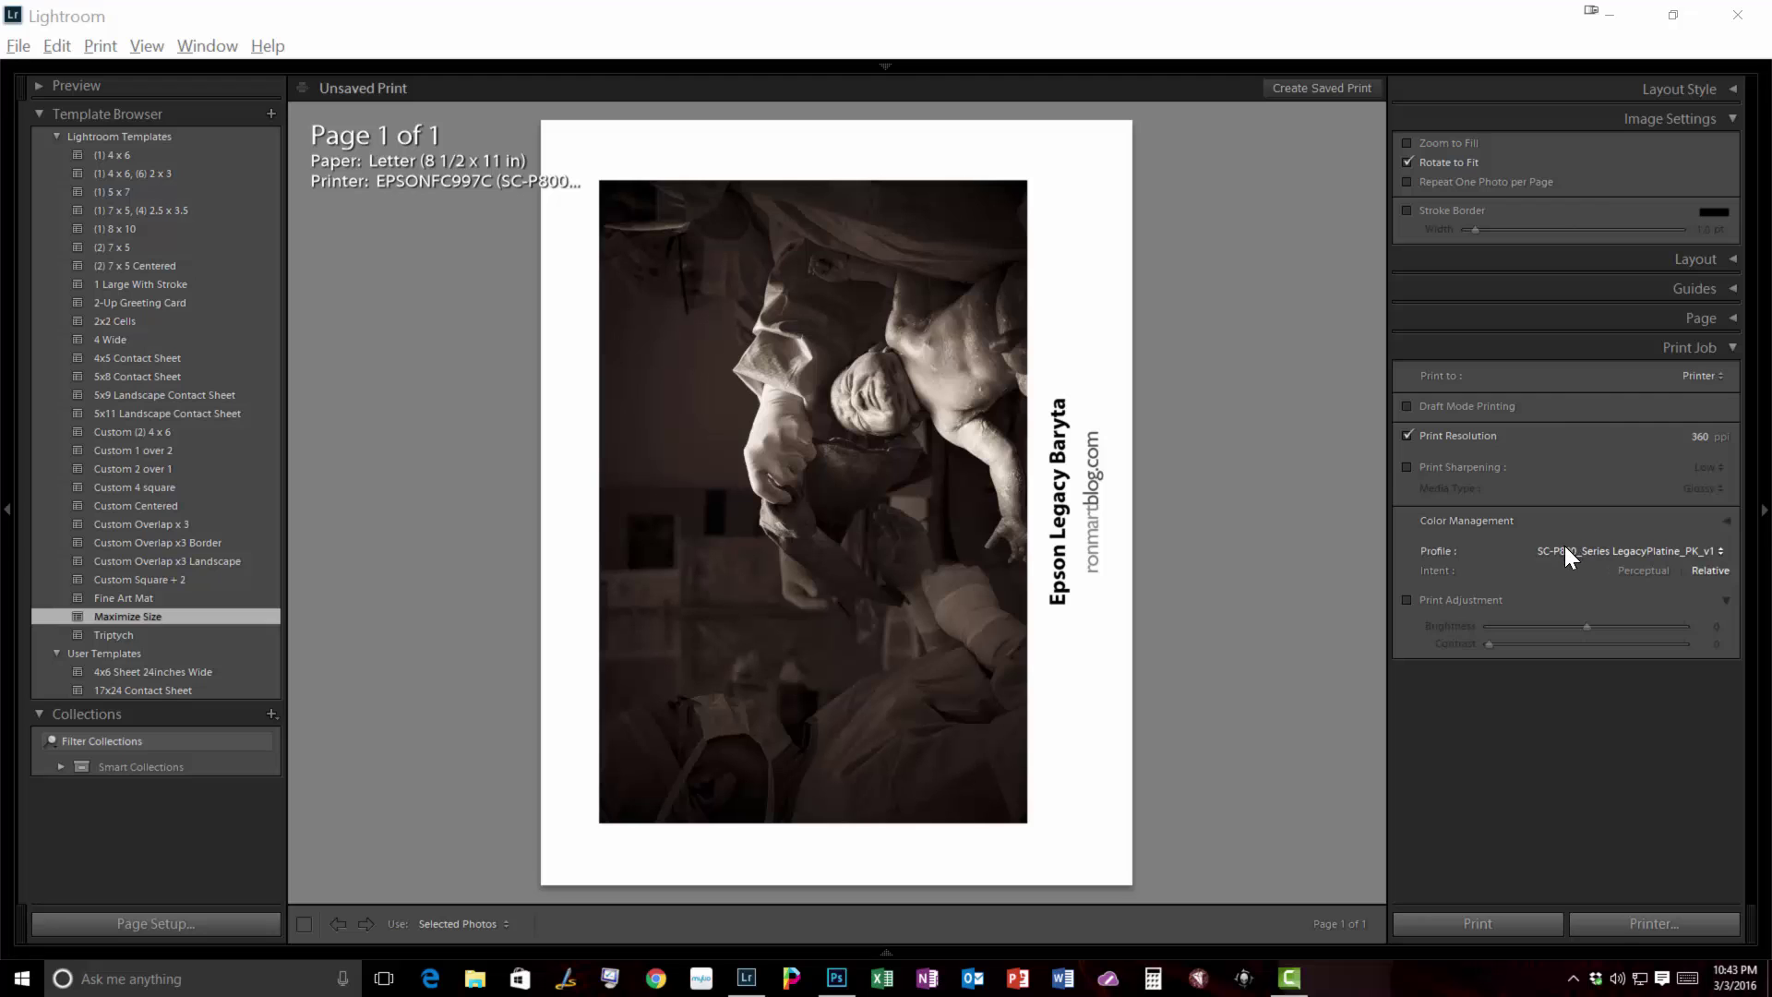
# - Review the full profile list, then set the print profile to SC-P800_Series LegacyBaryta_PK_v1
pyautogui.click(1615, 552)
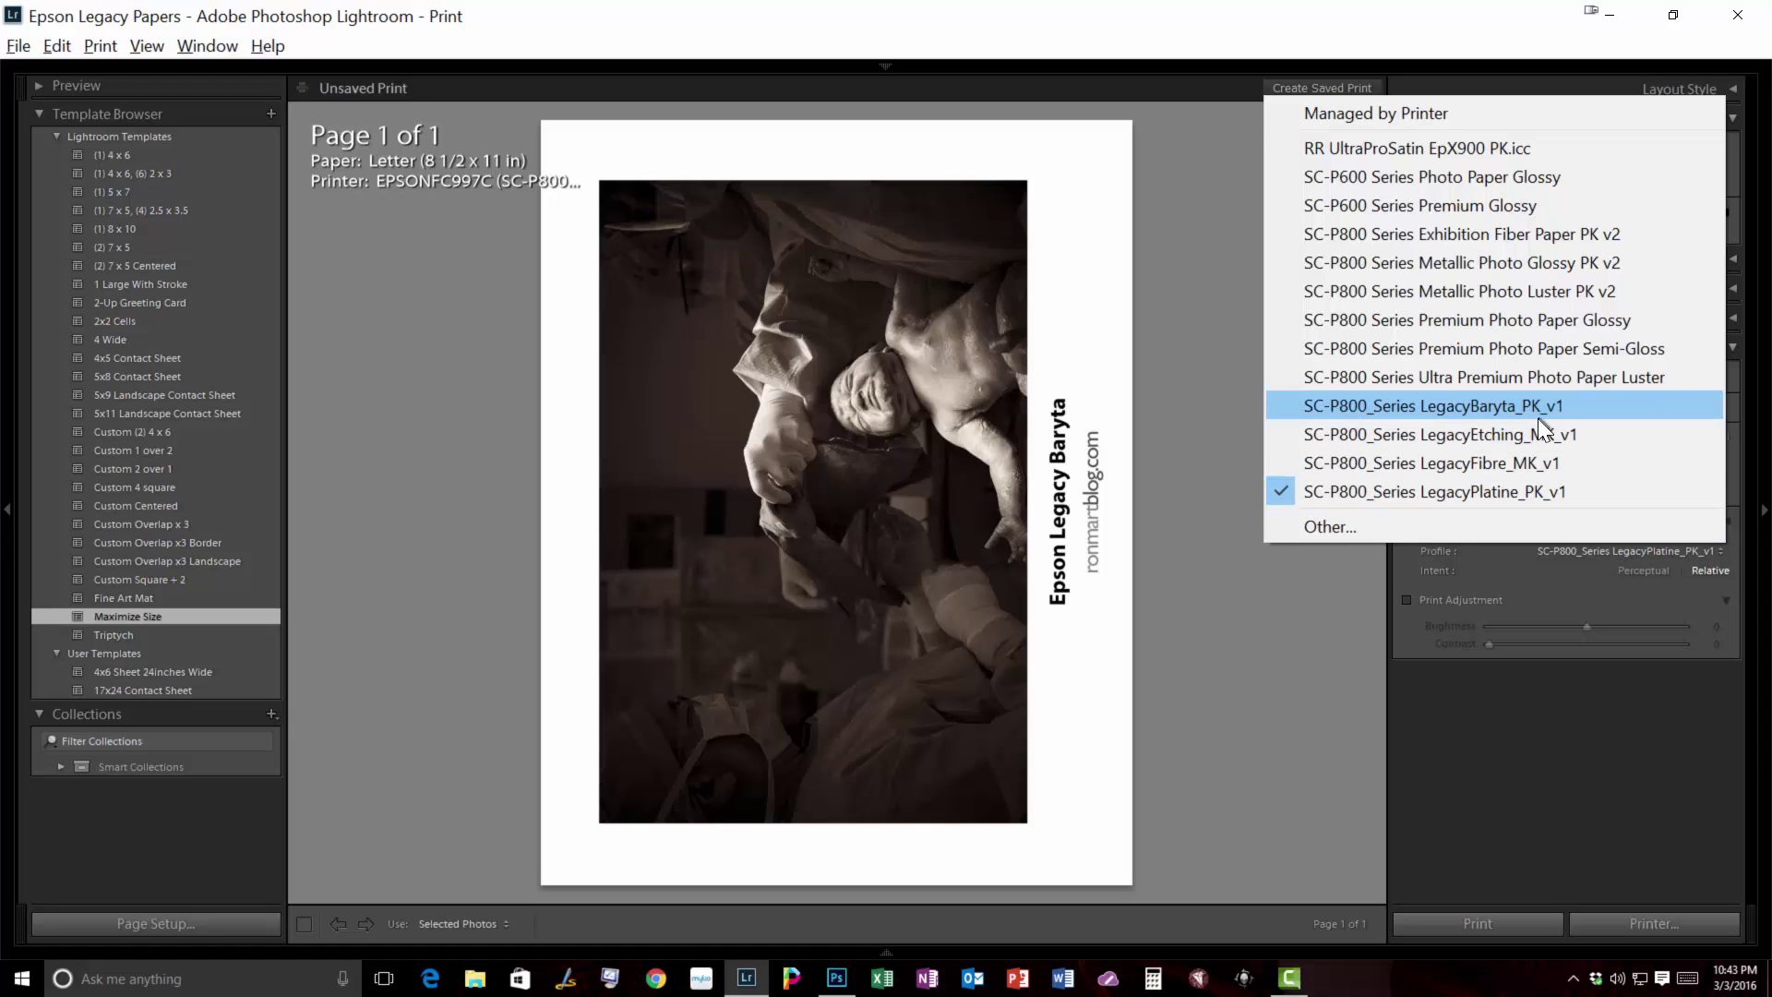
pyautogui.click(1497, 529)
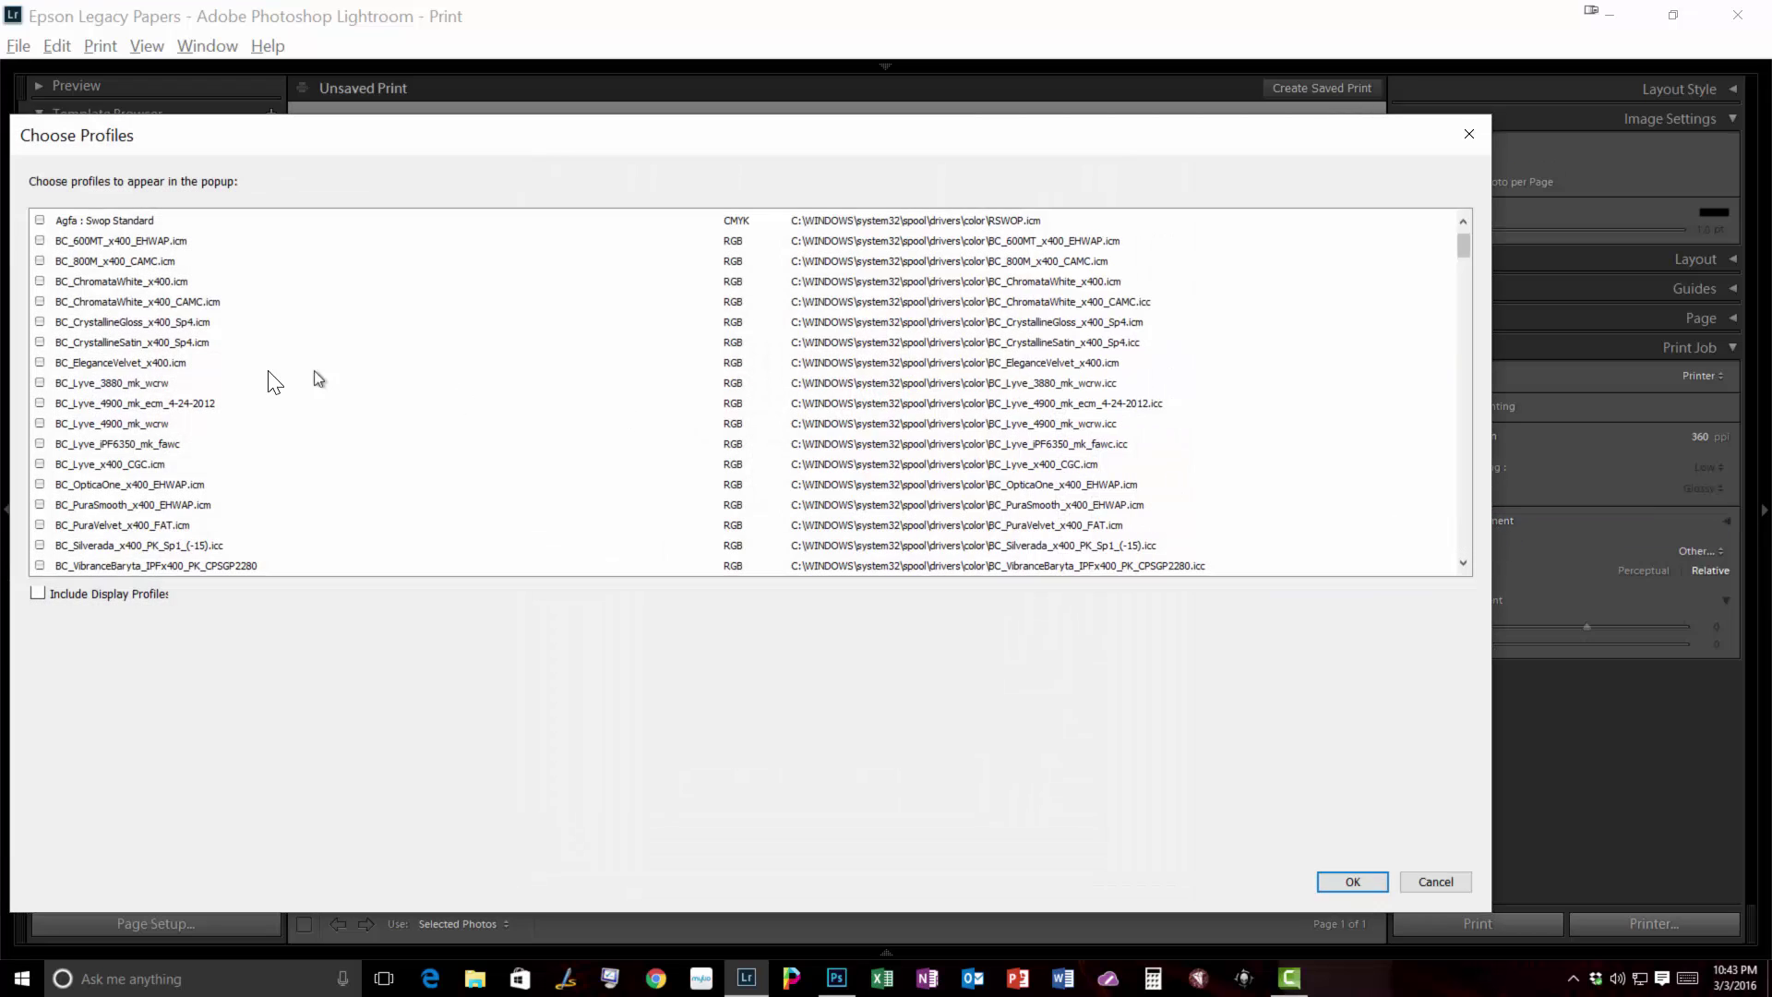
pyautogui.click(1460, 543)
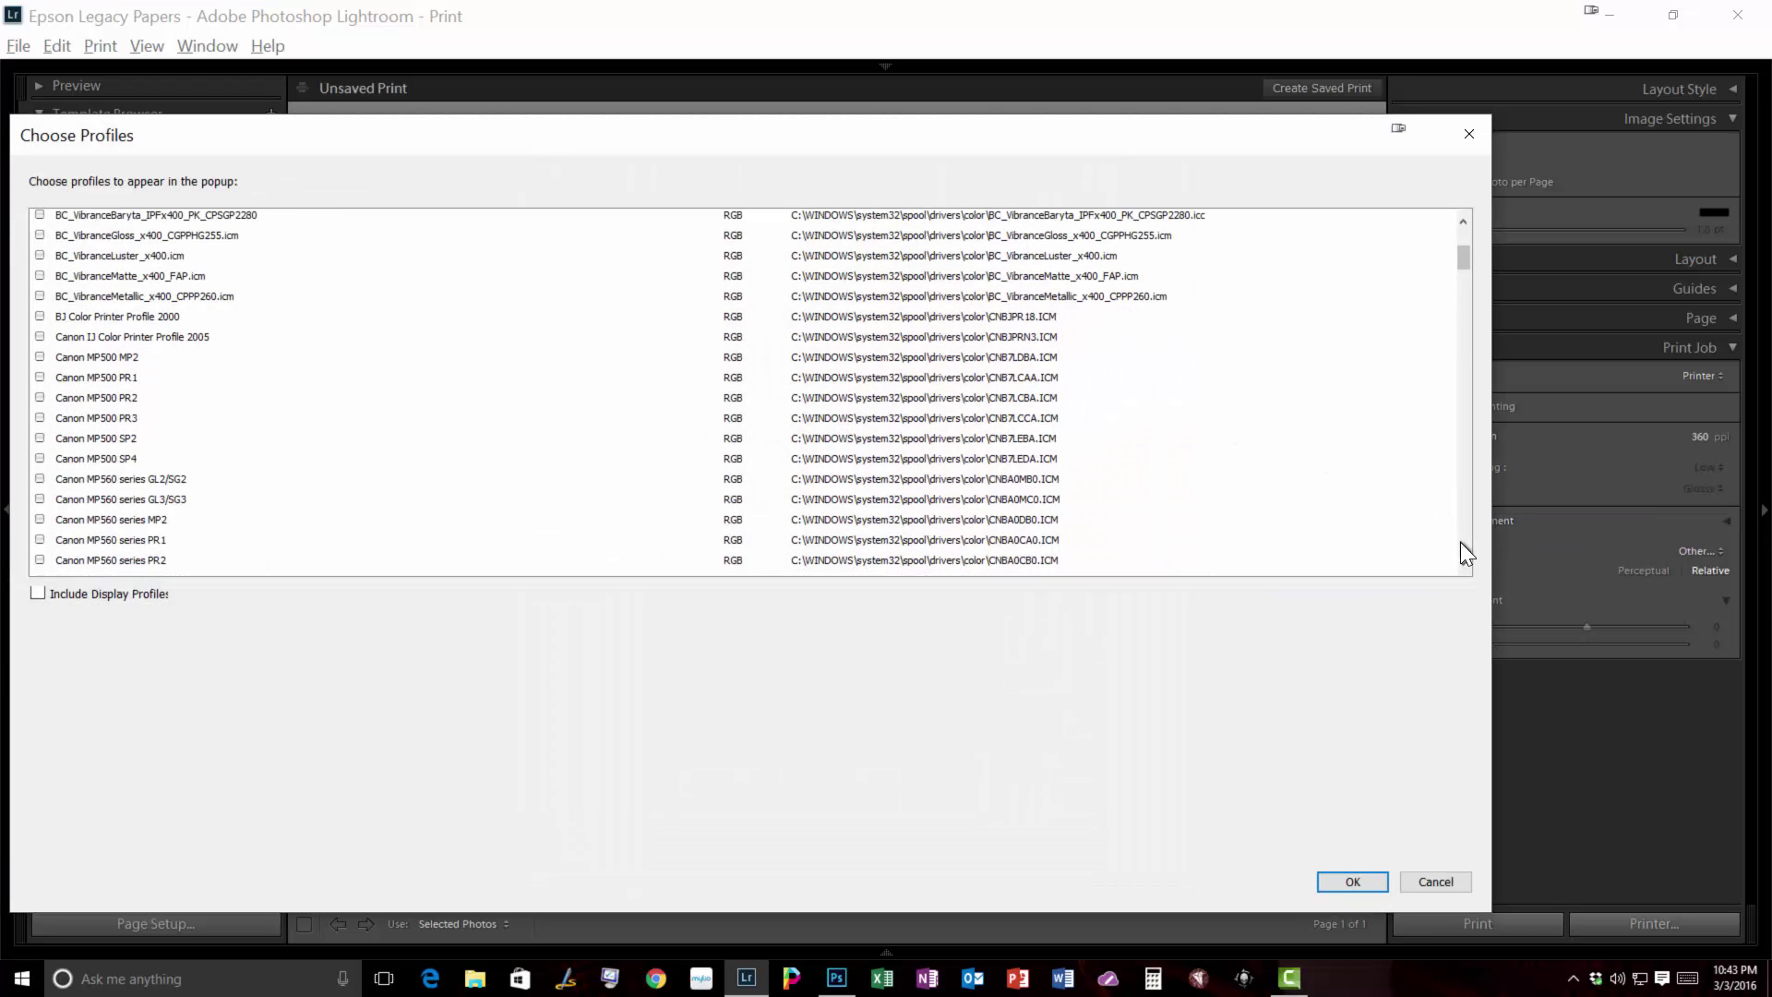
pyautogui.click(1416, 885)
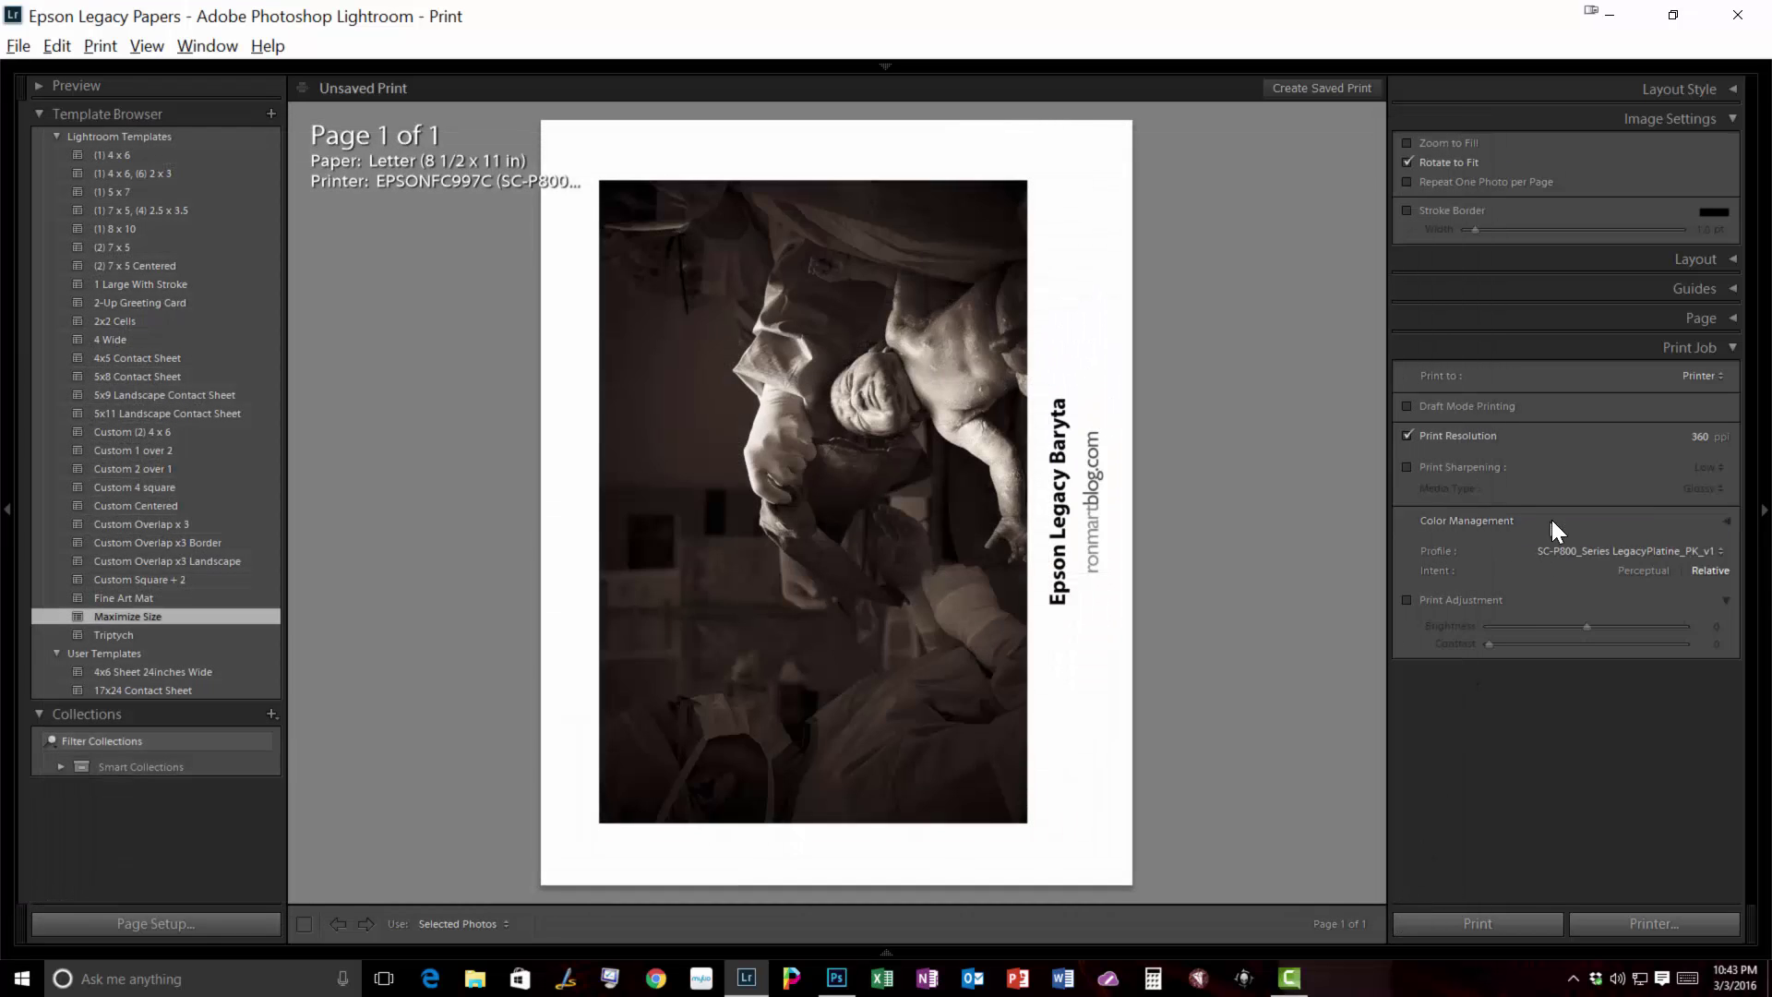
pyautogui.click(1698, 550)
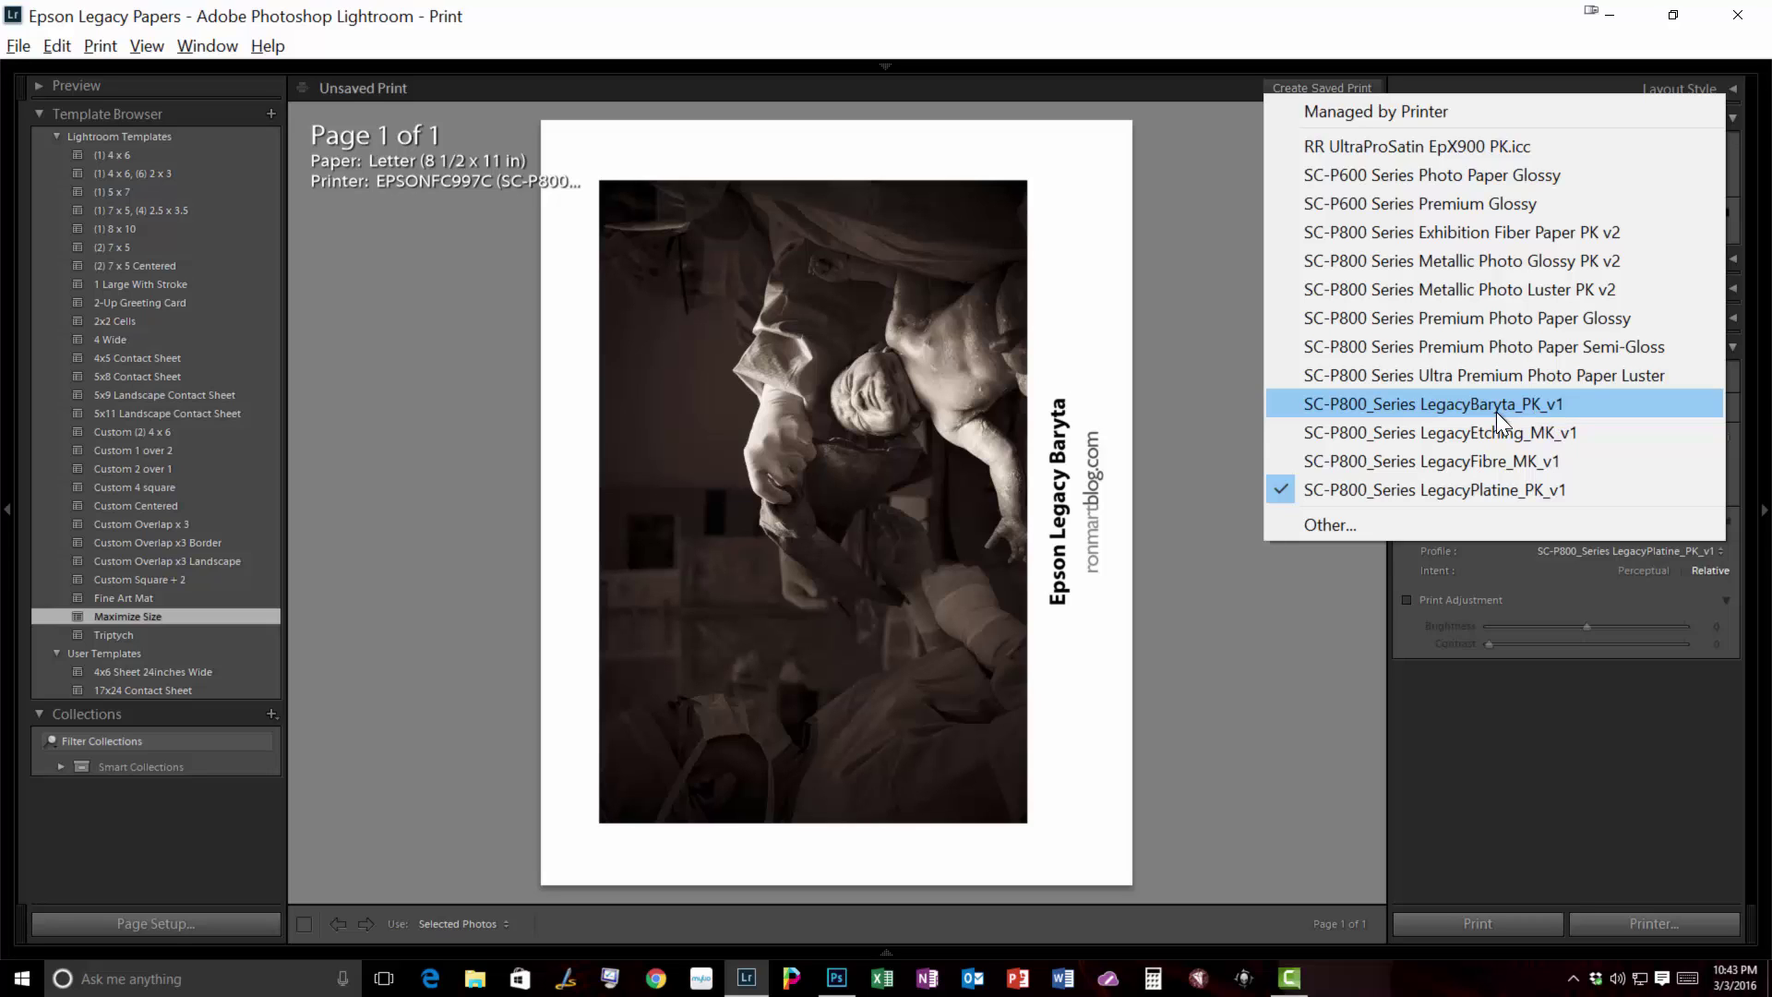
pyautogui.click(1447, 402)
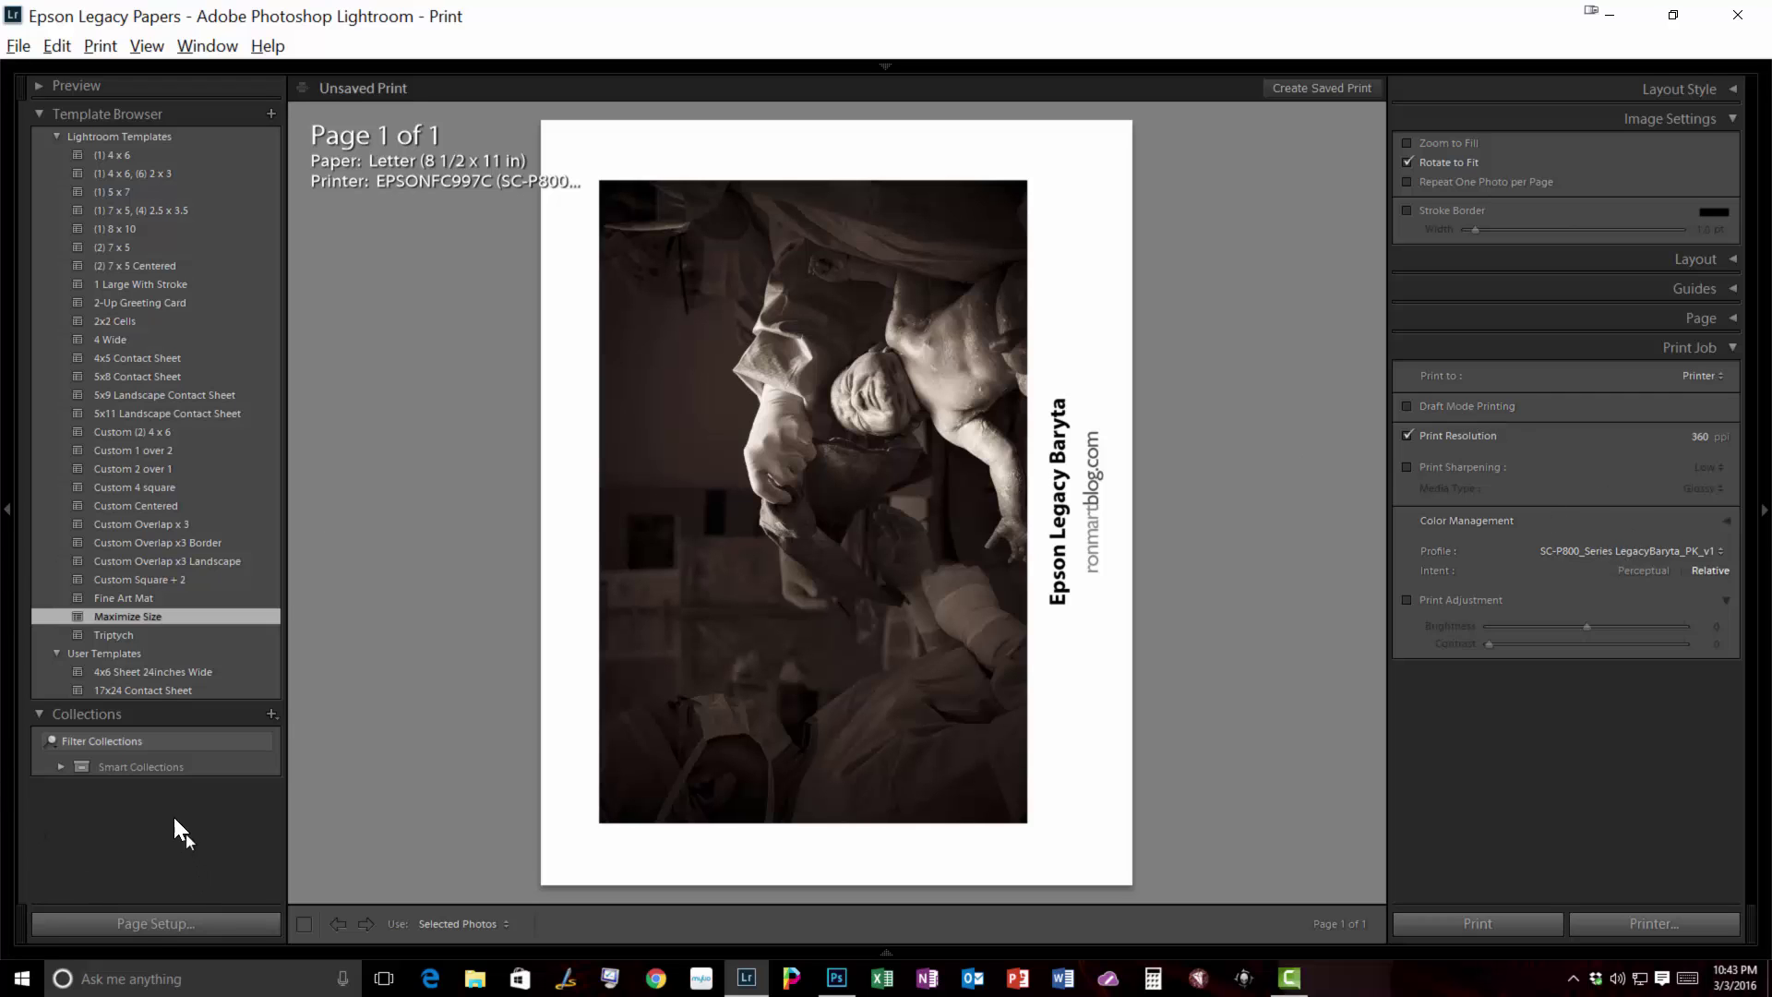
# - Open the Epson SC-P800 driver properties and review the media types and saved presets
pyautogui.click(149, 926)
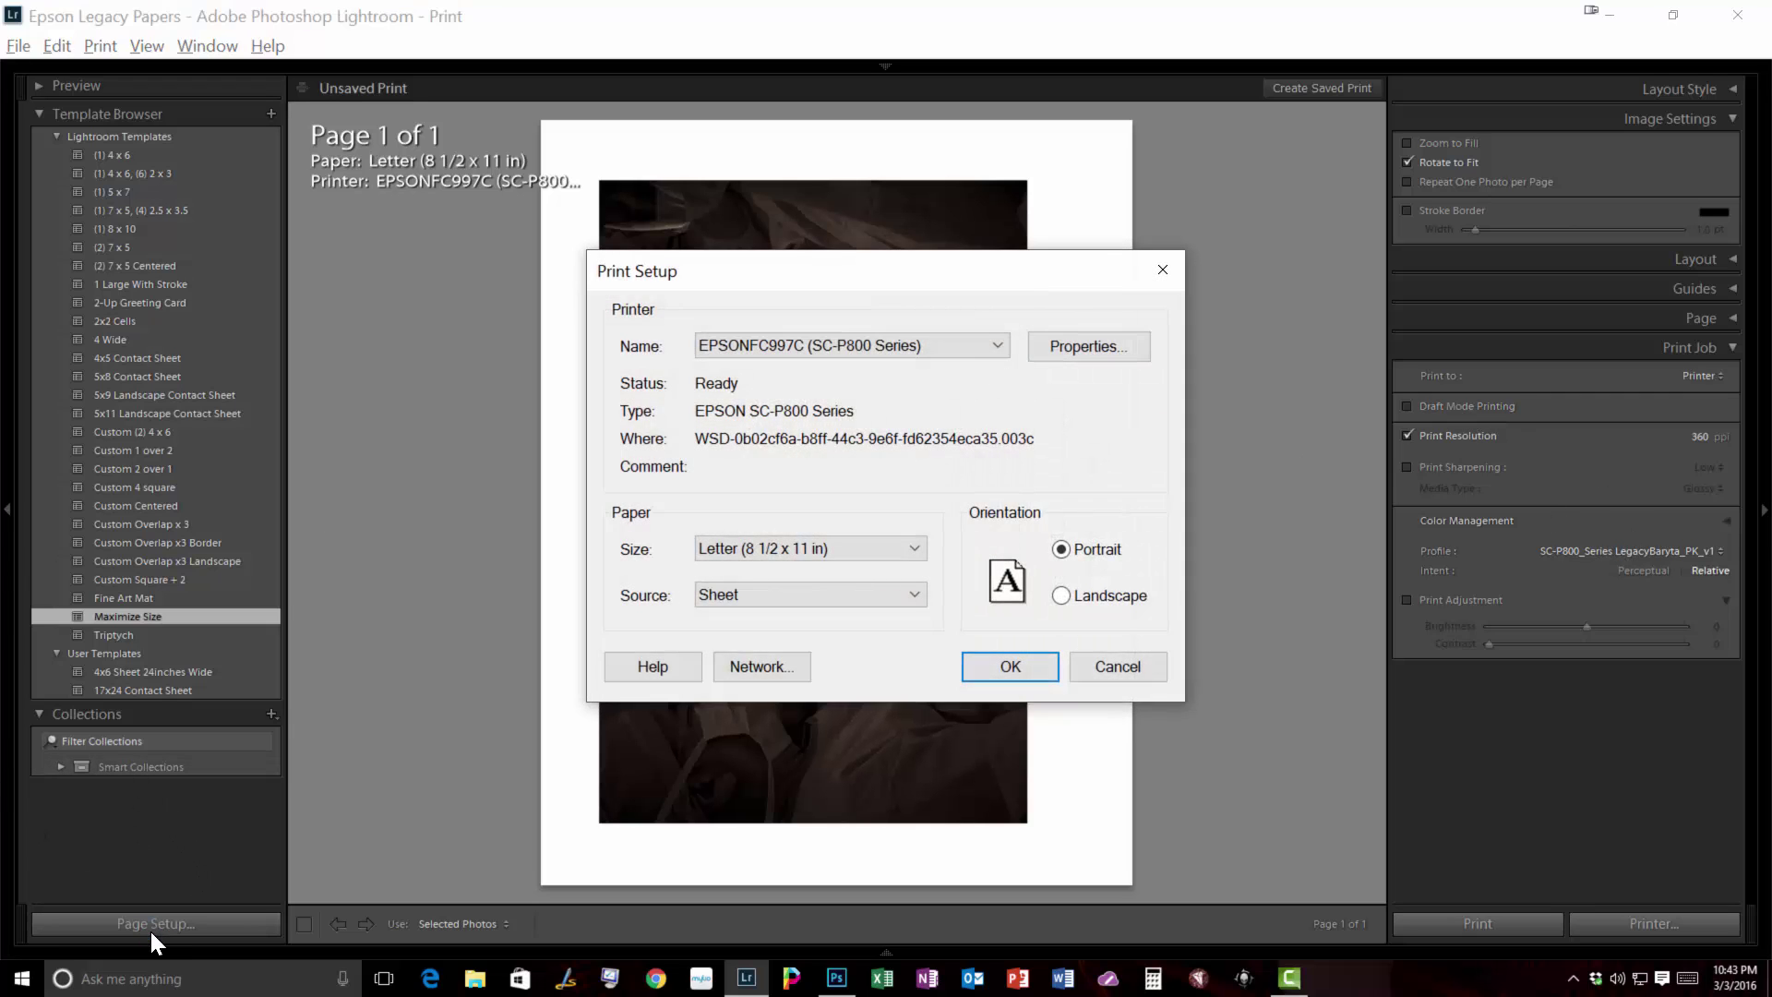
pyautogui.click(1117, 347)
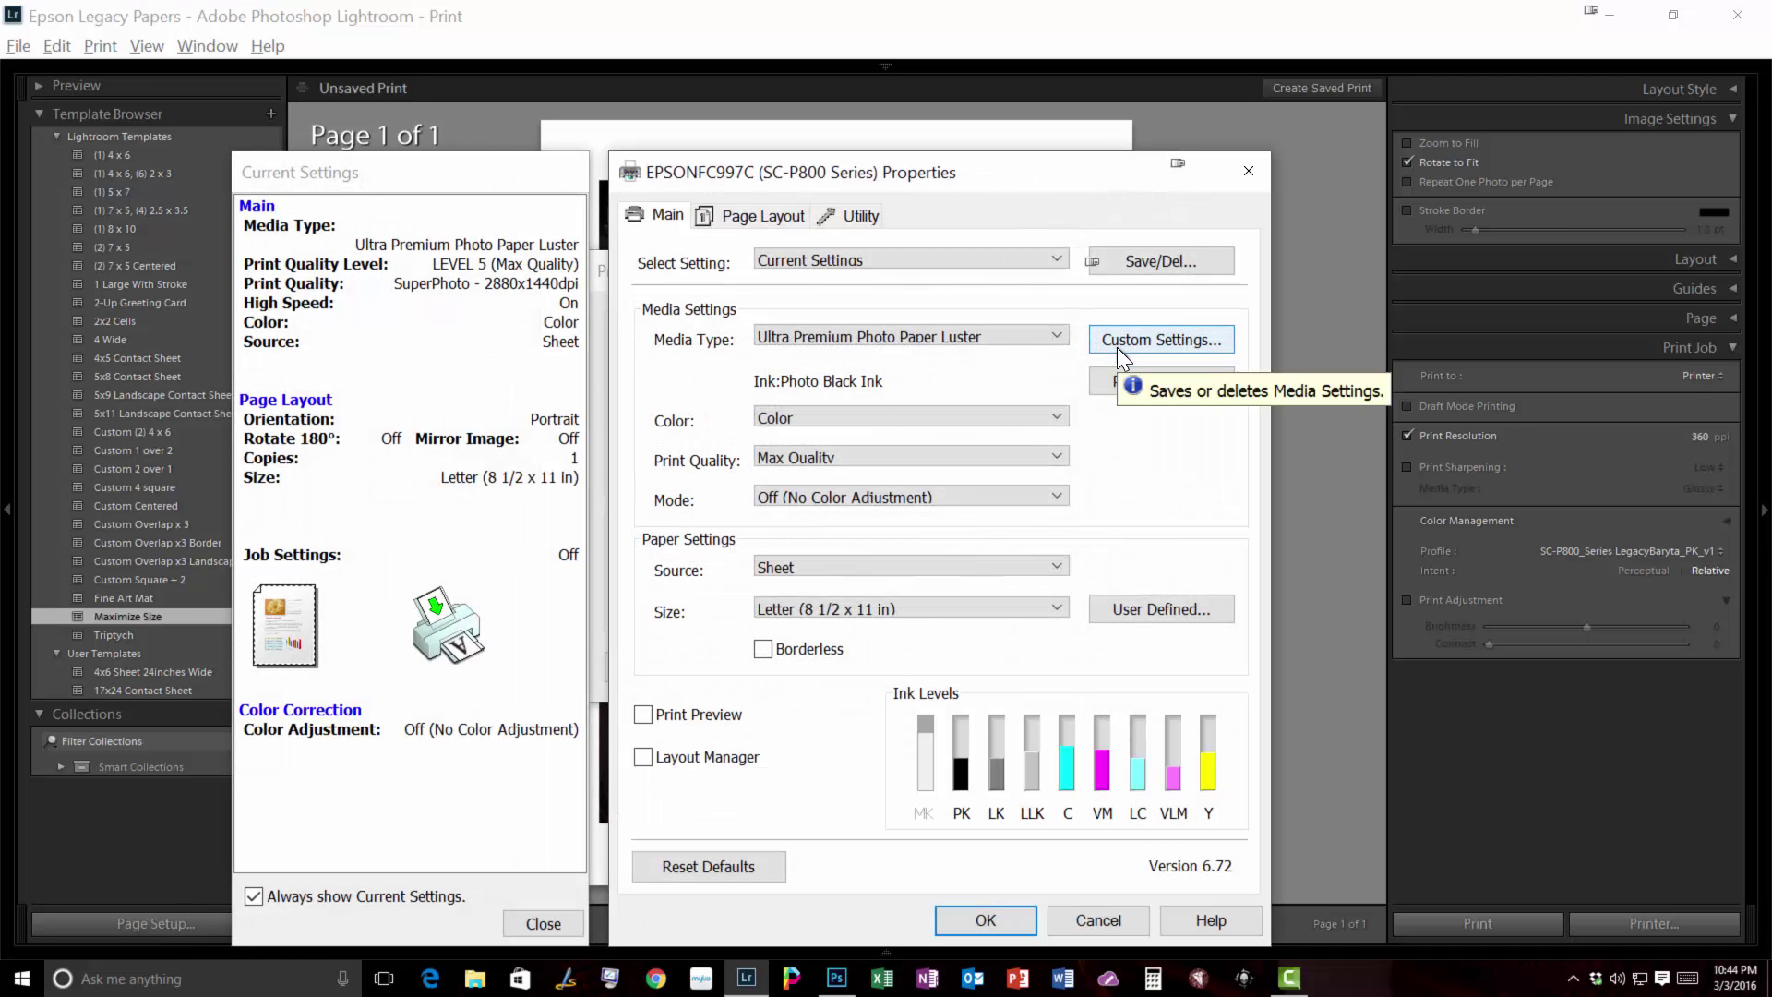
pyautogui.click(1004, 334)
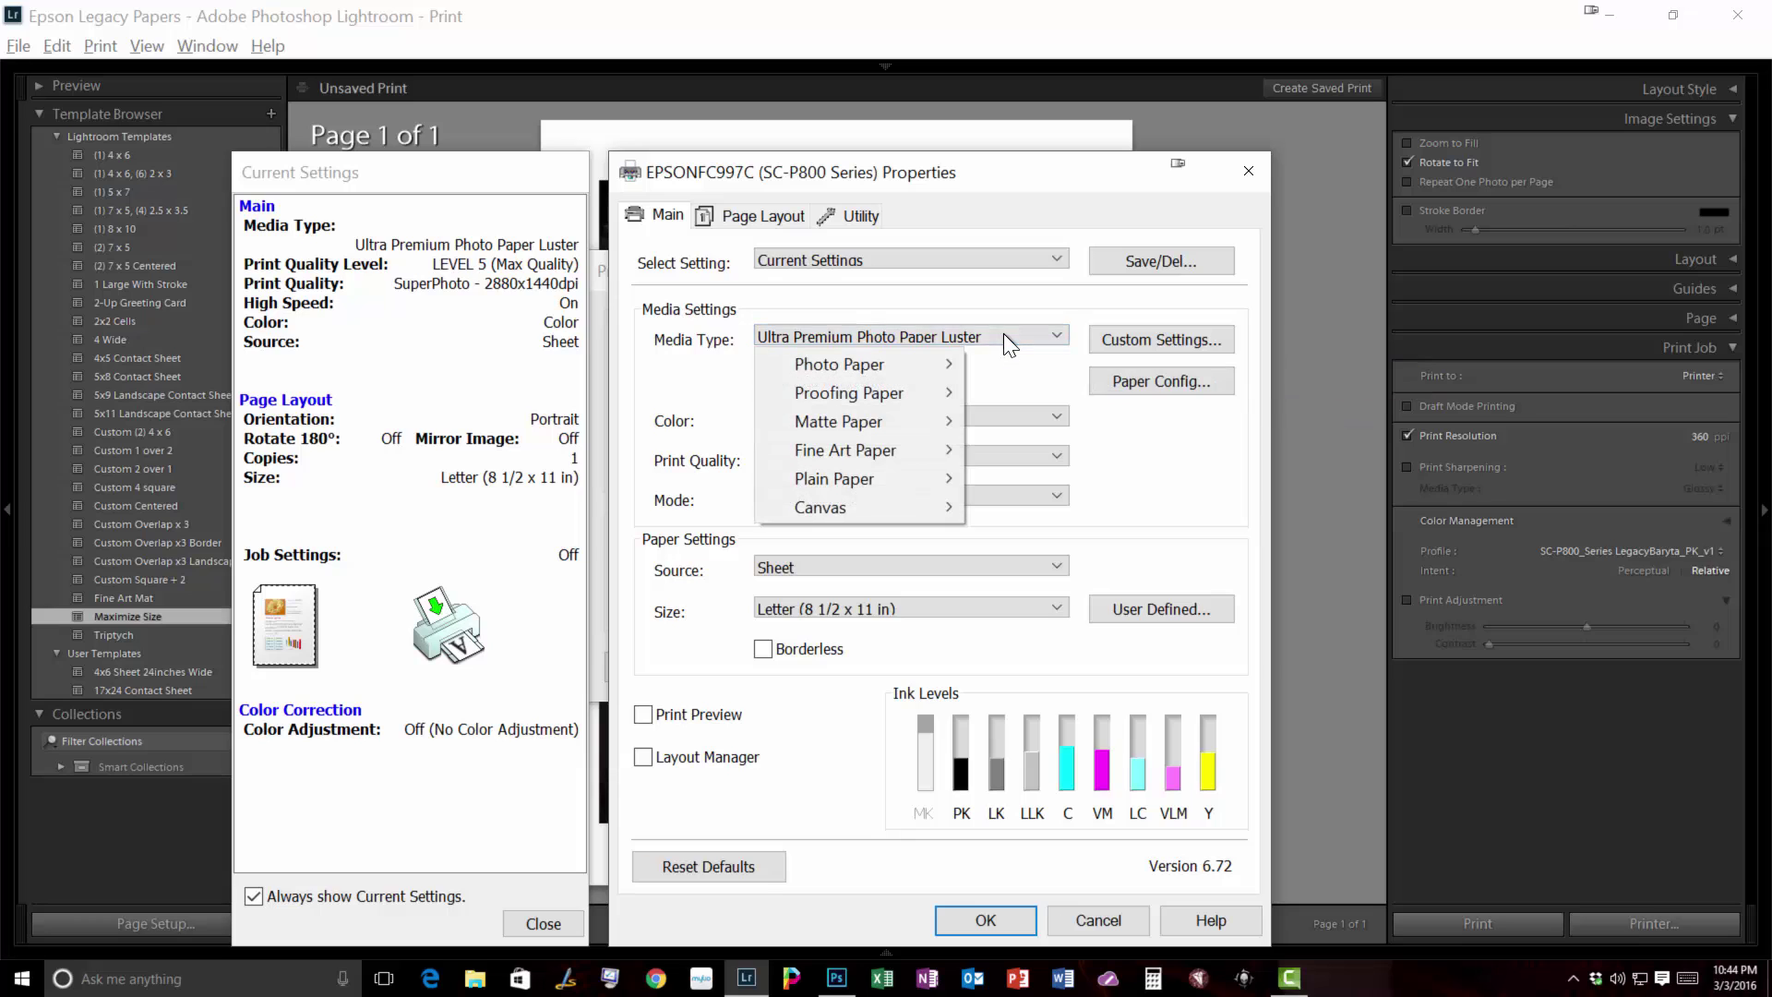
pyautogui.click(988, 262)
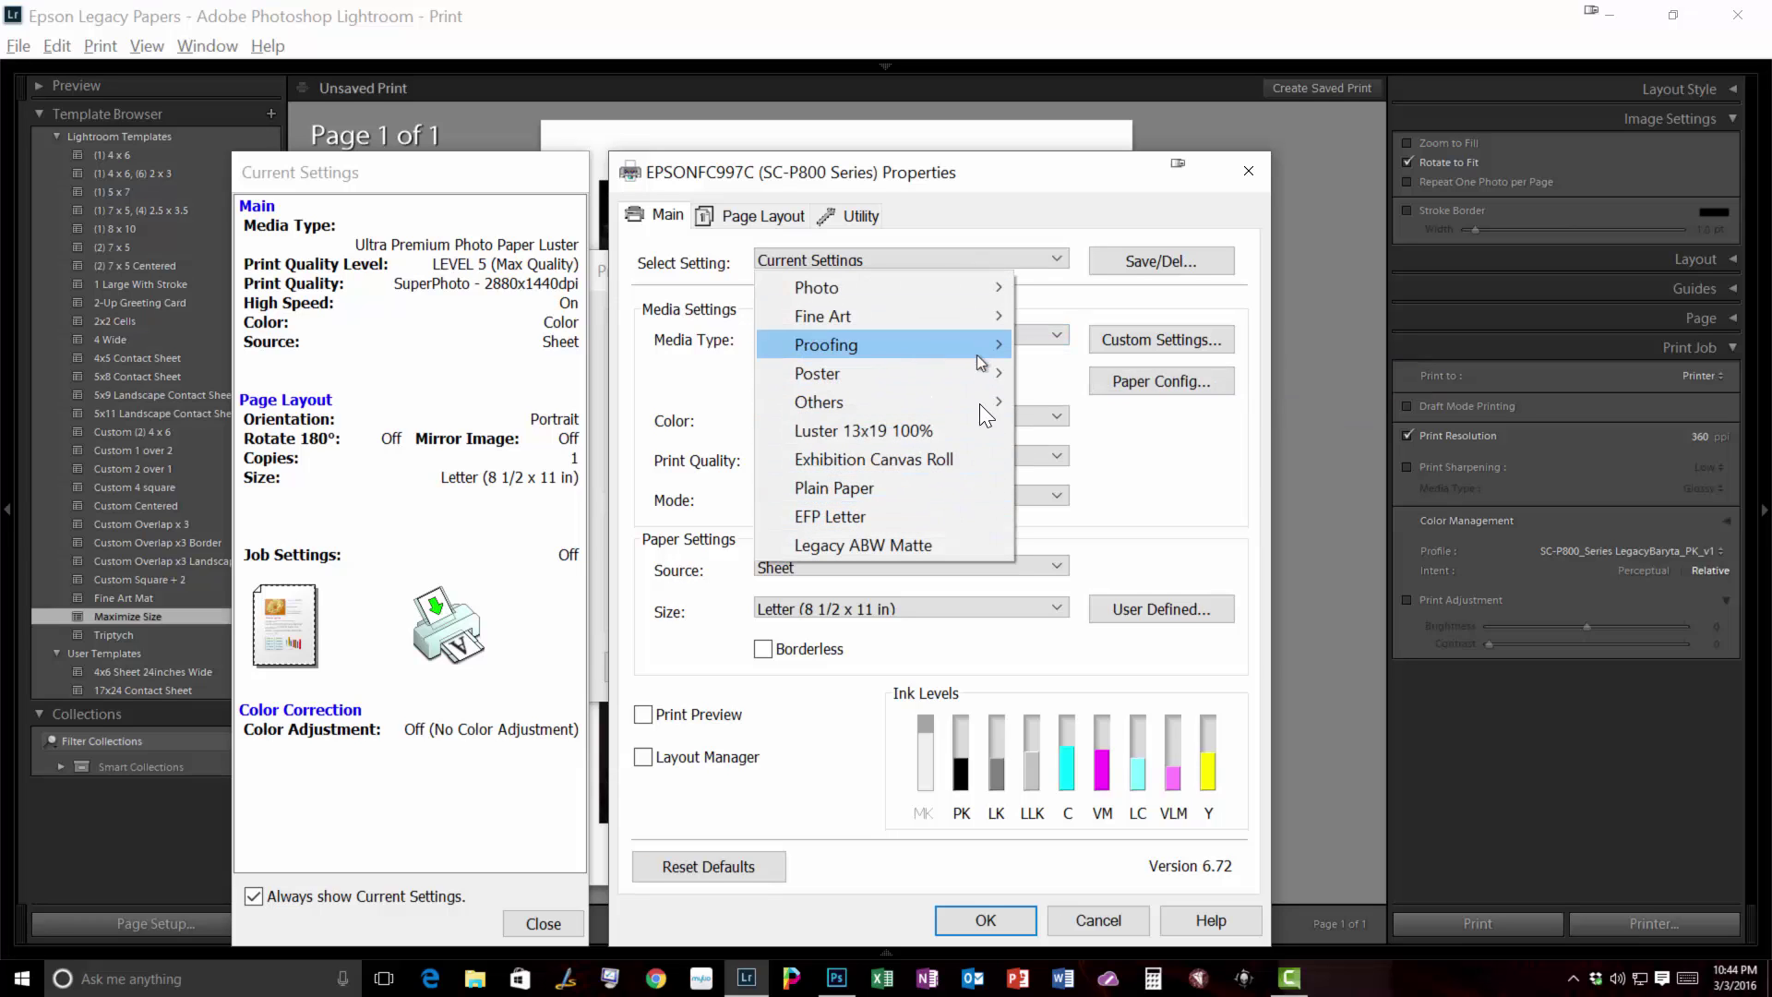
pyautogui.click(1217, 458)
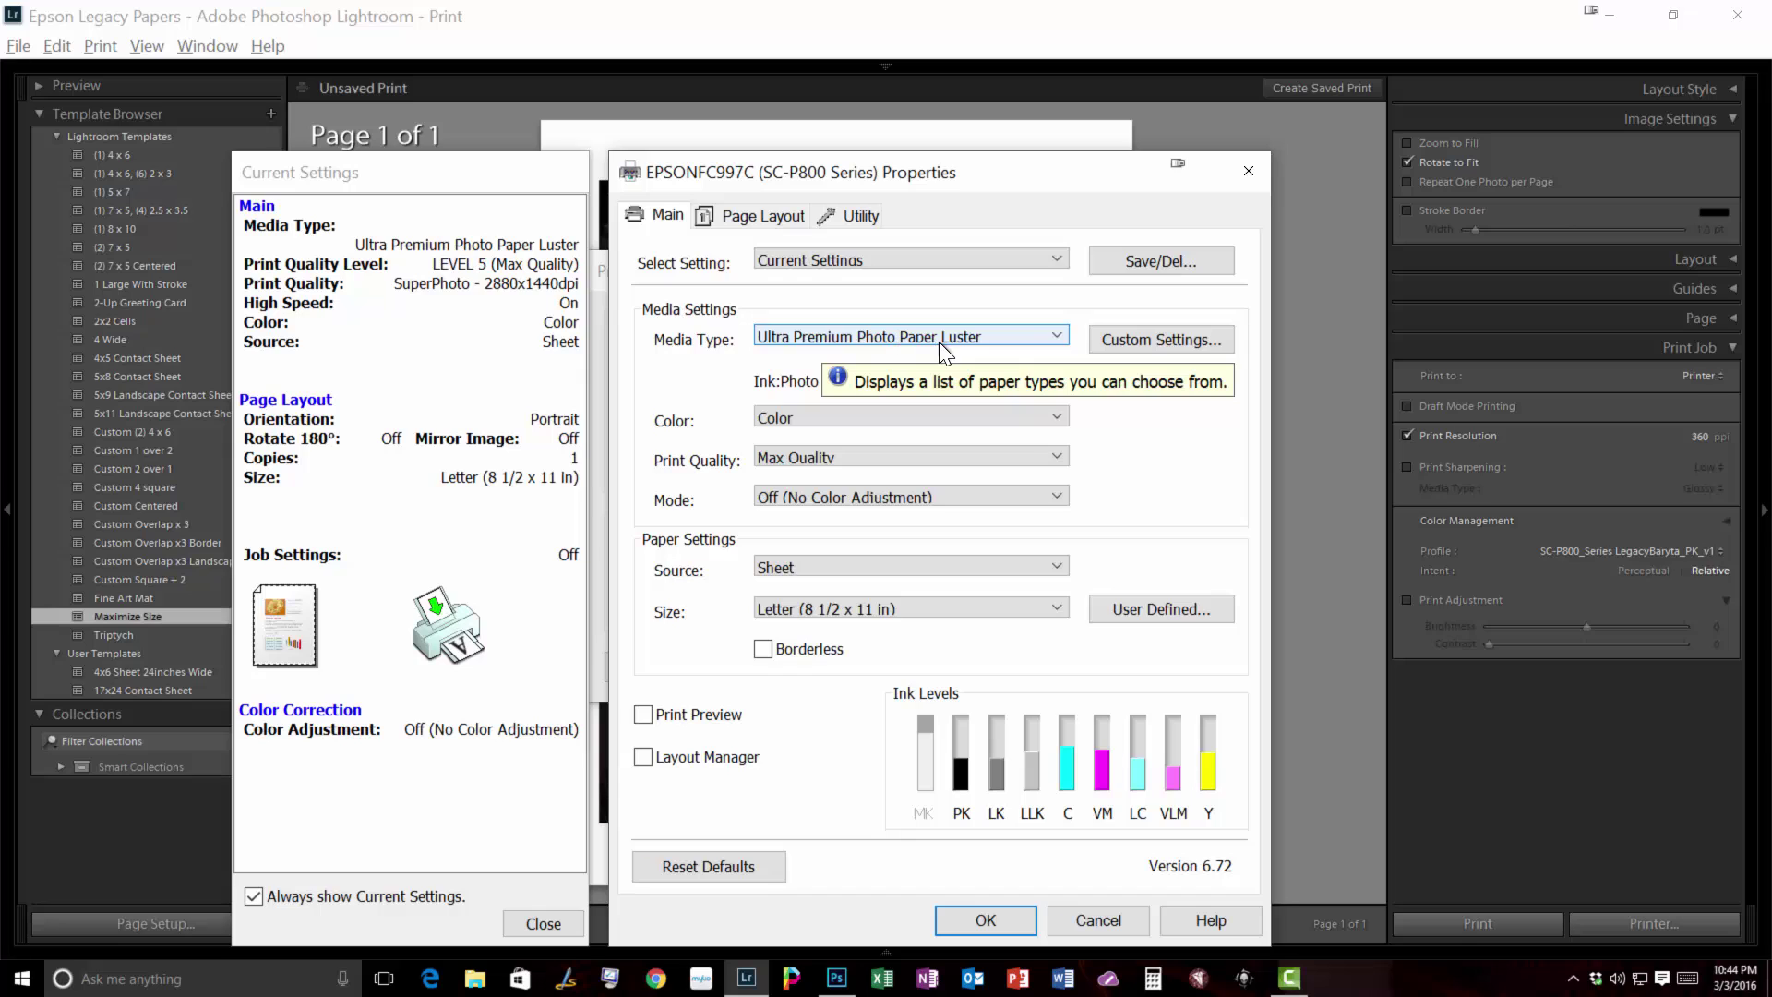
# - Keep the colour mode, Max Quality and Sheet source, check Page Layout, and accept
pyautogui.click(844, 418)
pyautogui.click(843, 419)
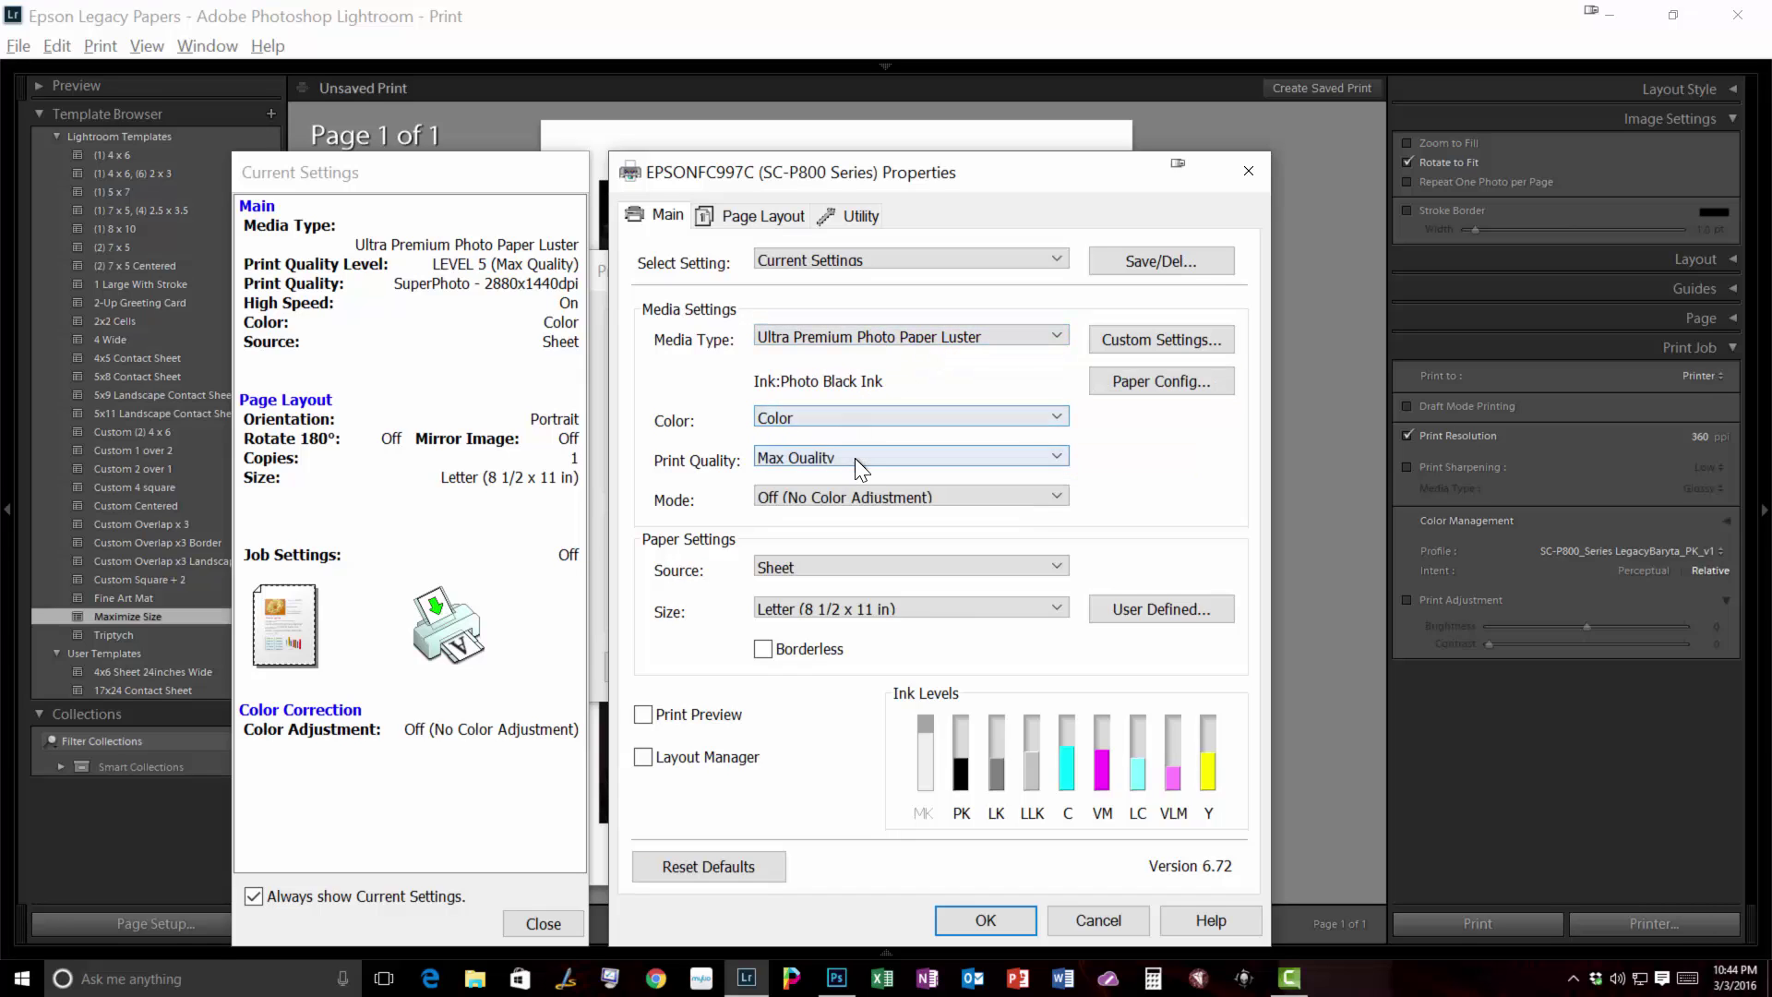
pyautogui.click(855, 458)
pyautogui.click(854, 458)
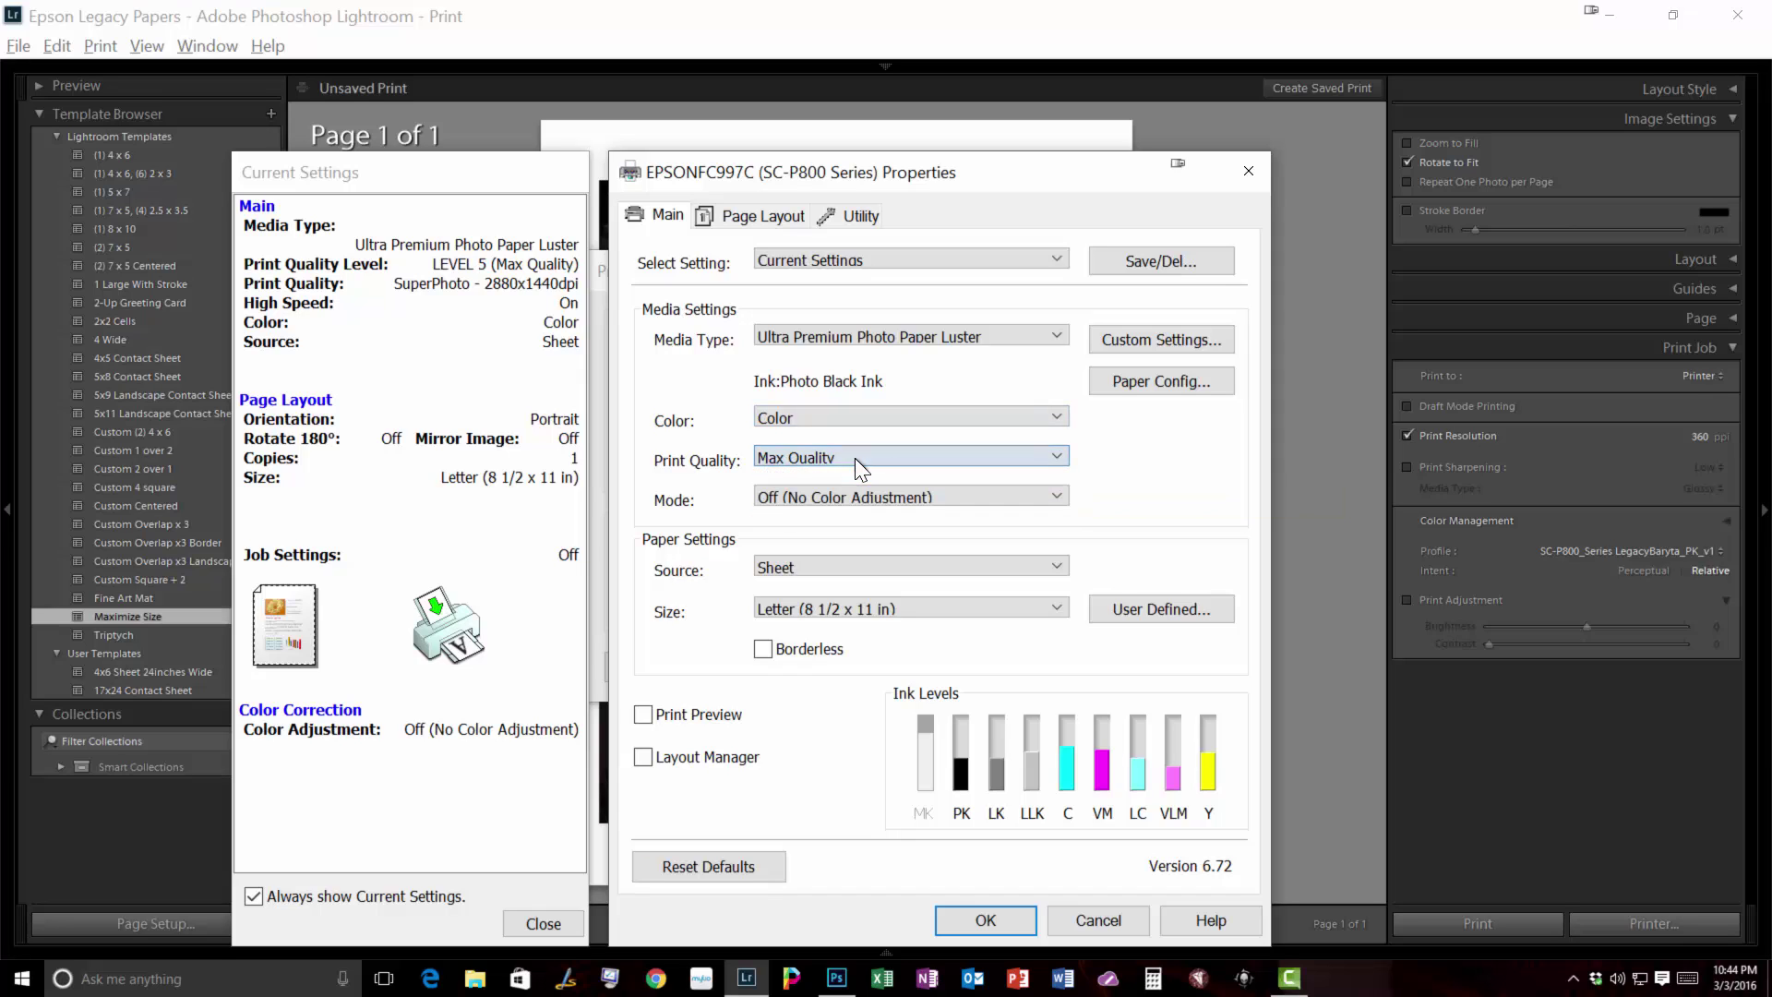
pyautogui.click(810, 572)
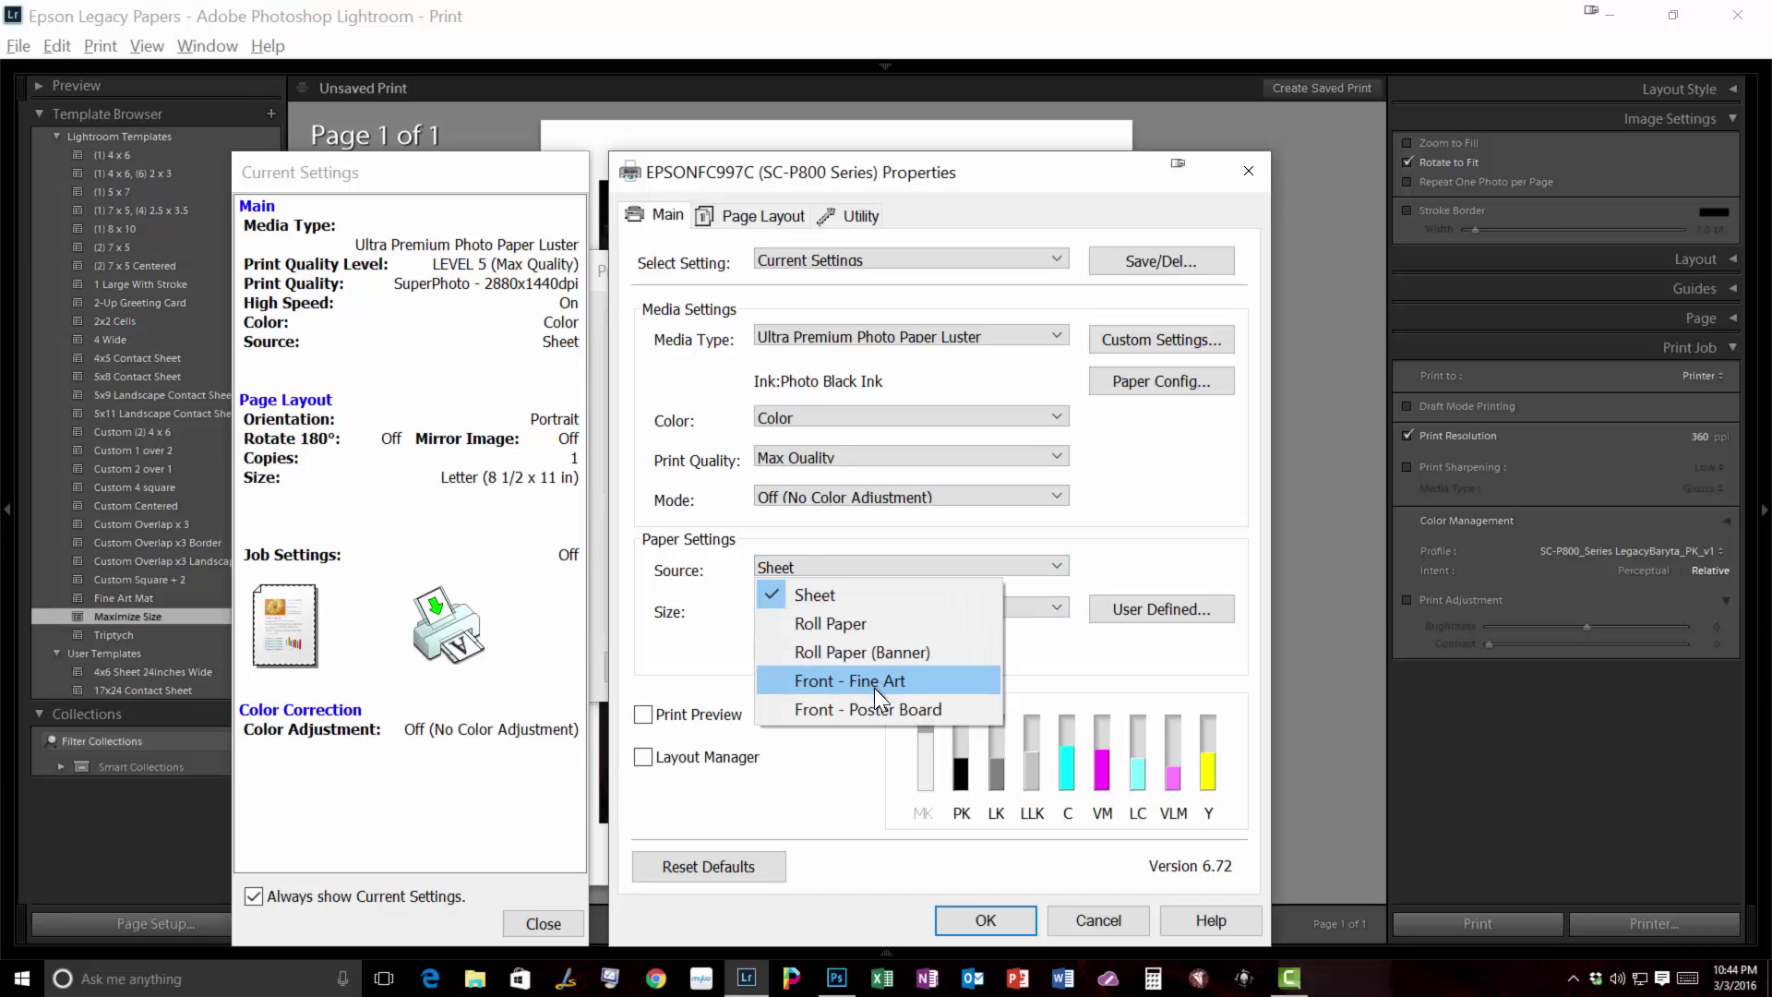
pyautogui.click(962, 539)
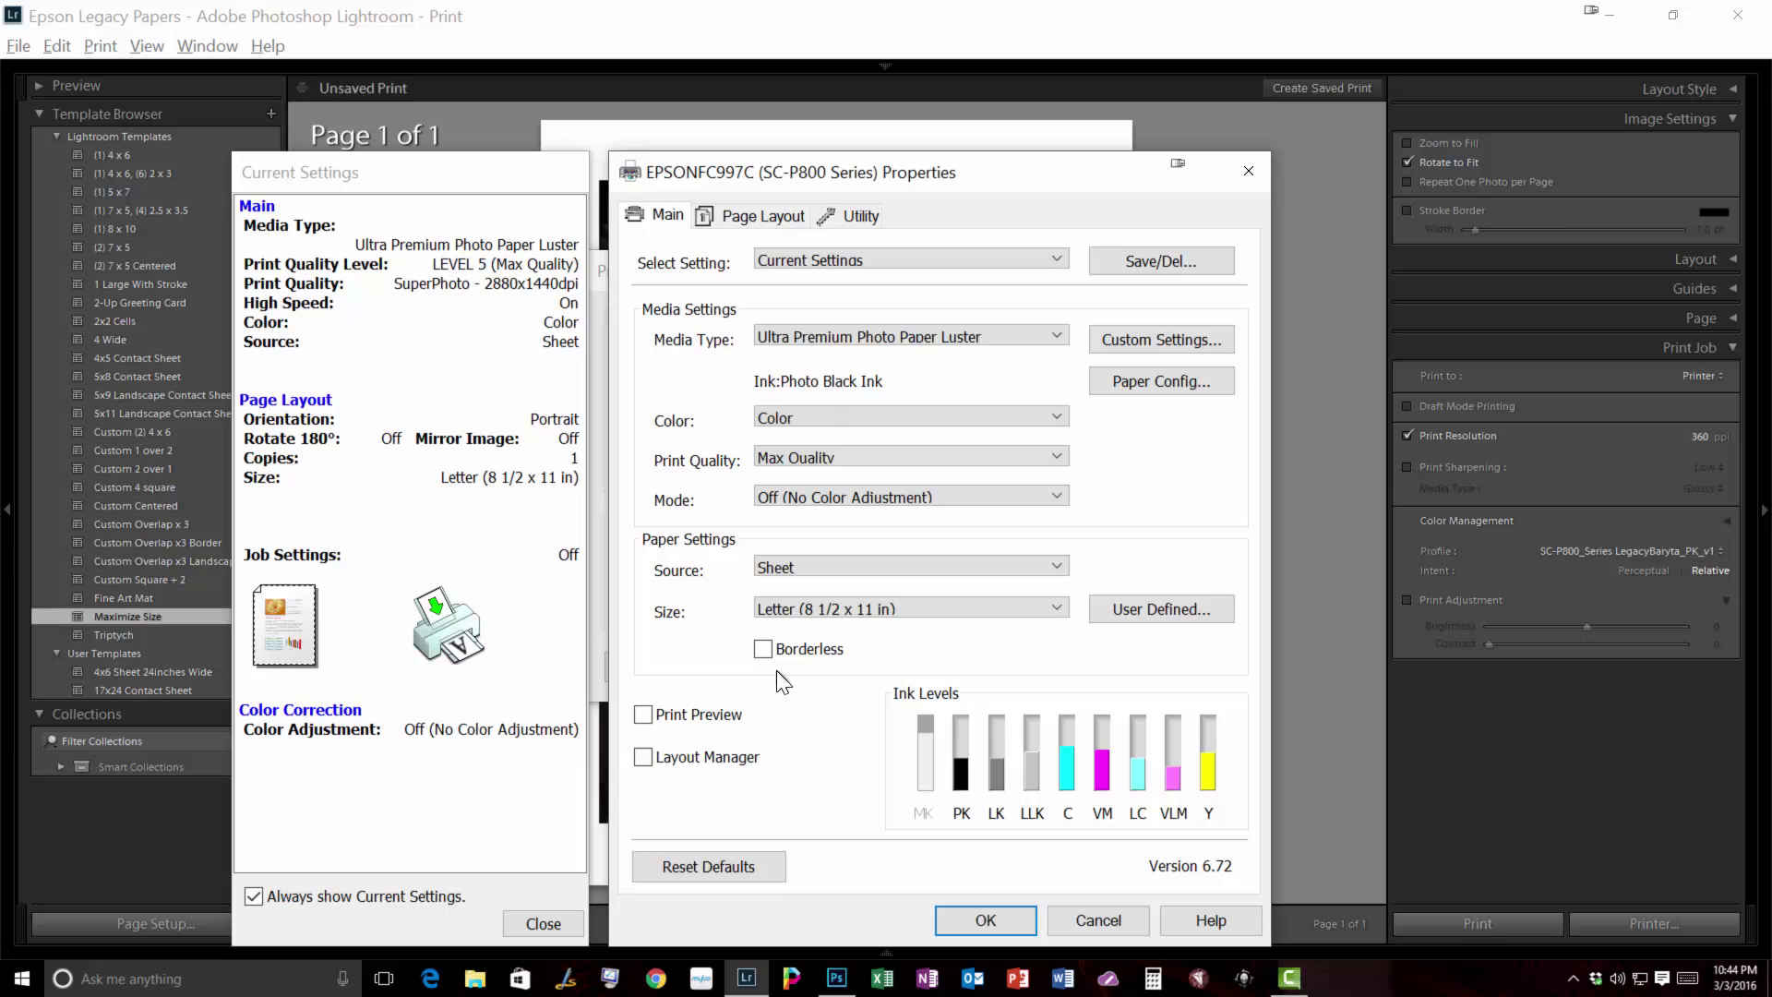
pyautogui.click(744, 209)
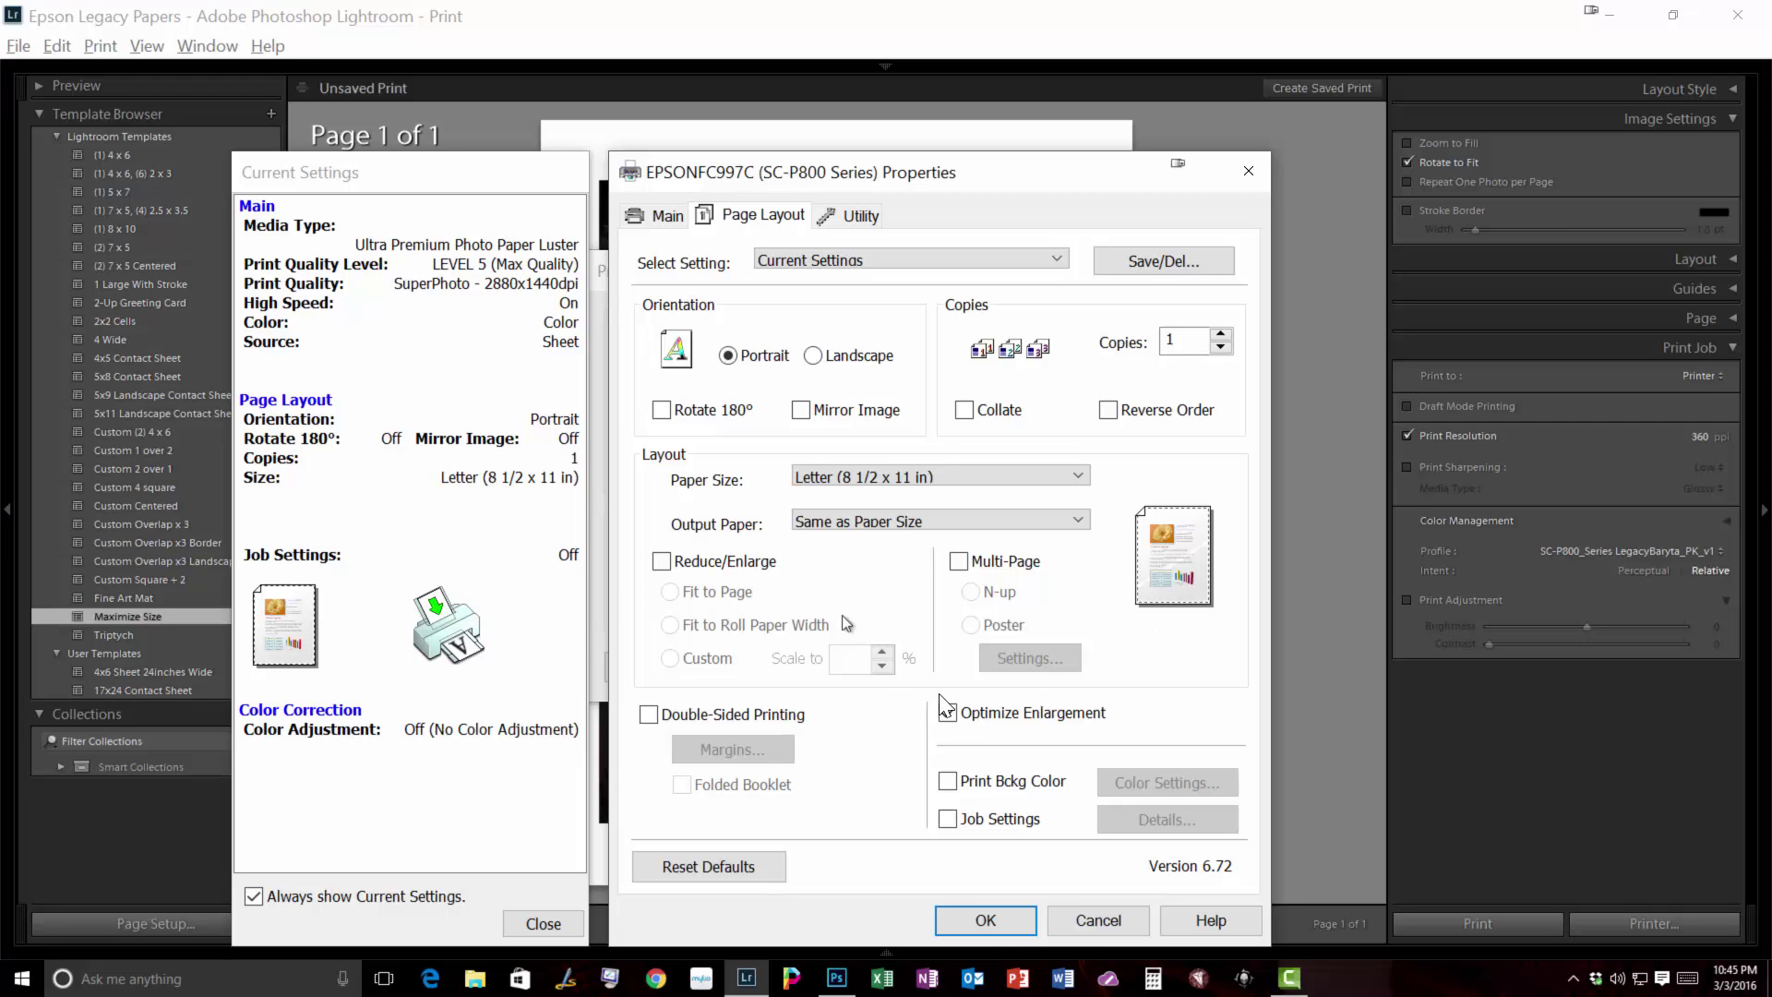
pyautogui.click(985, 920)
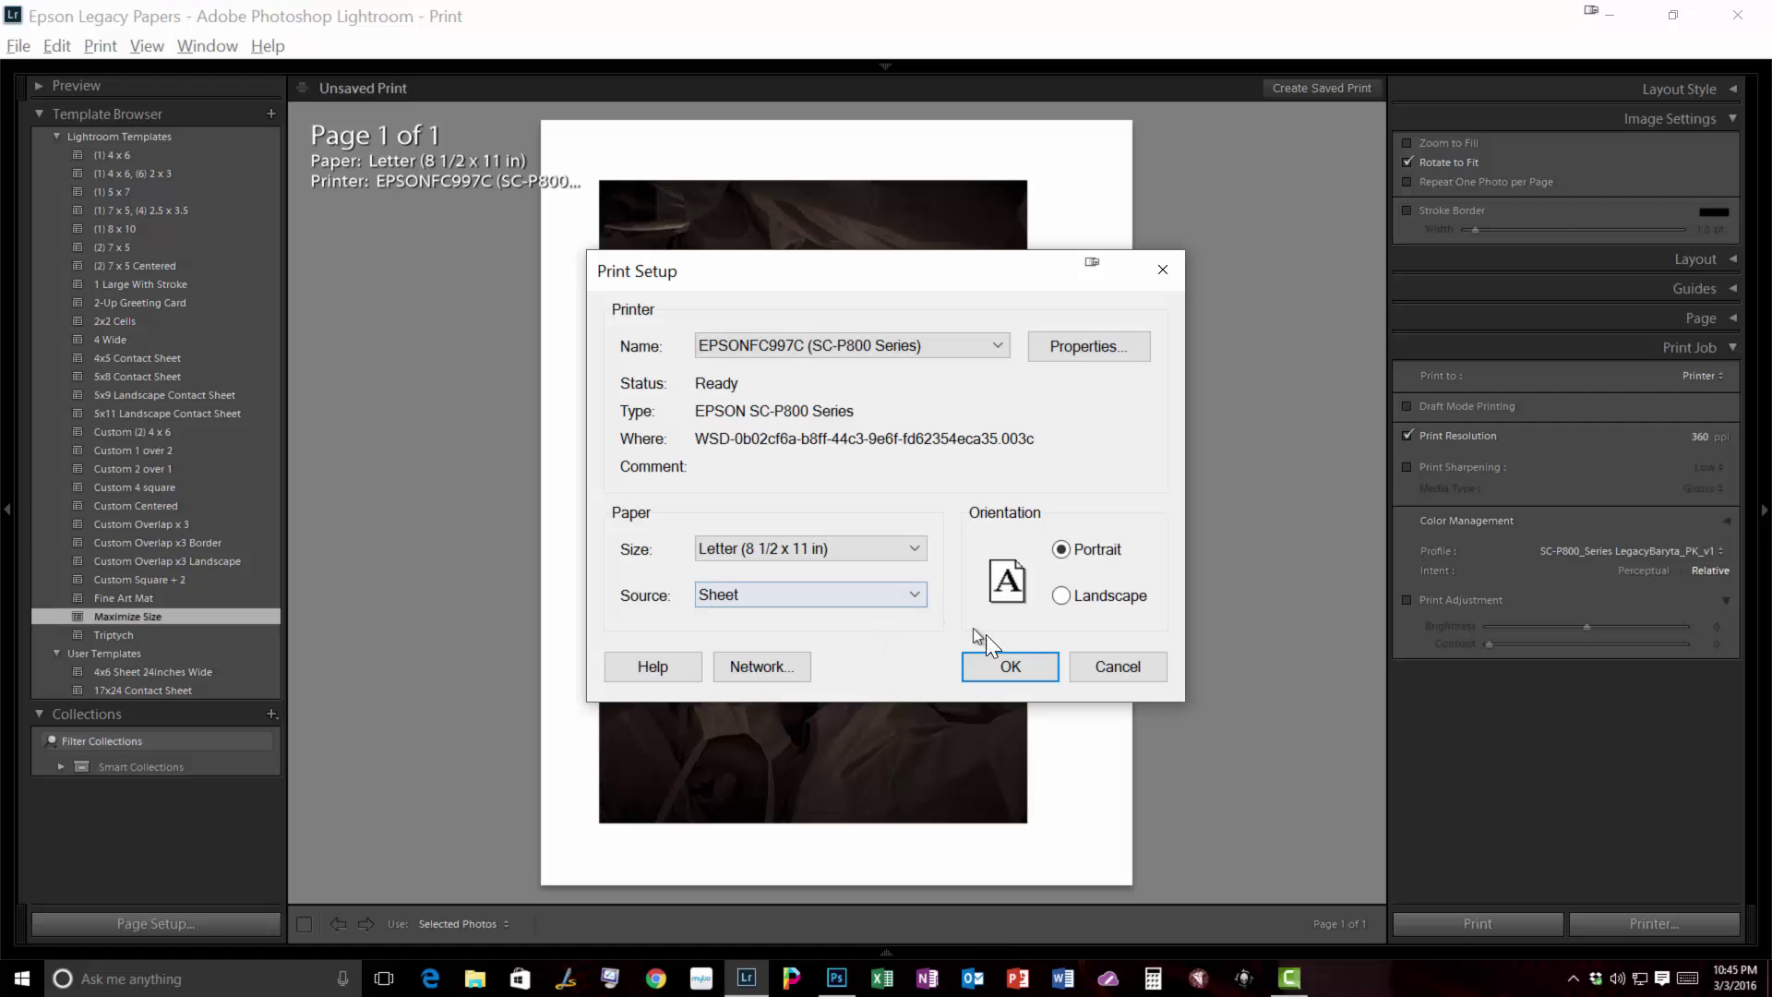
# - Close Page Setup and print the sepia photo with the LegacyBaryta_PK_v1 profile
pyautogui.click(1008, 666)
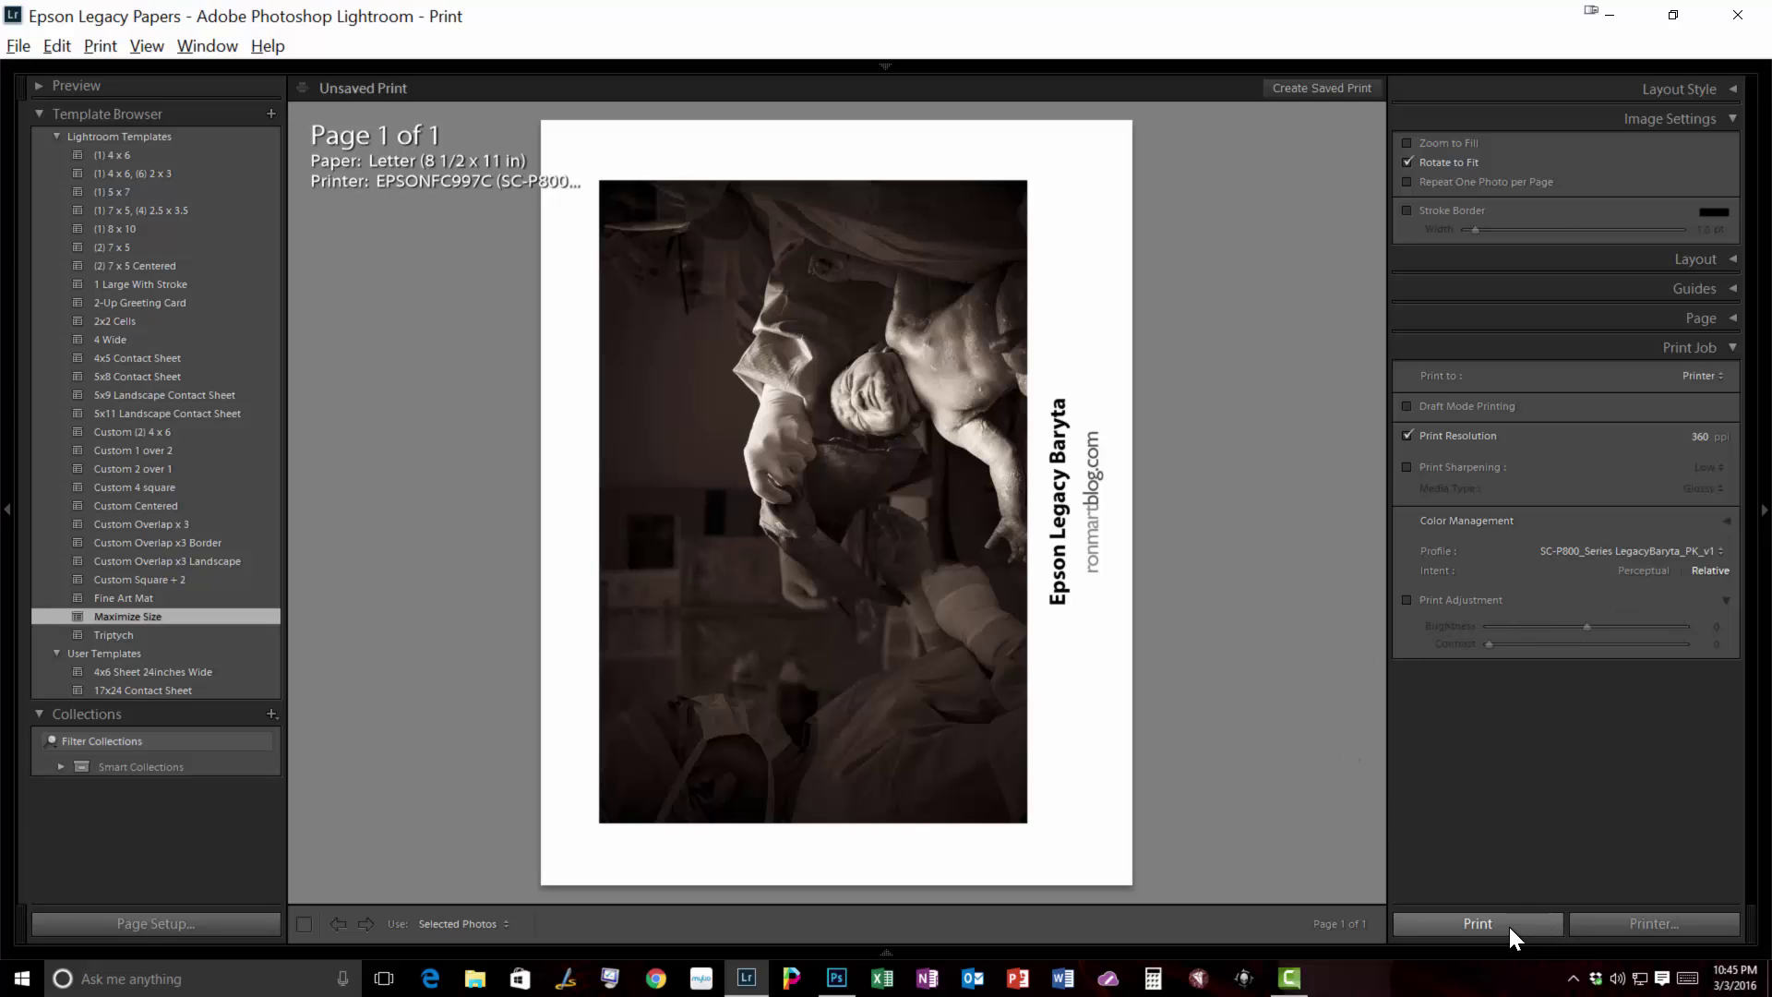
pyautogui.click(1507, 924)
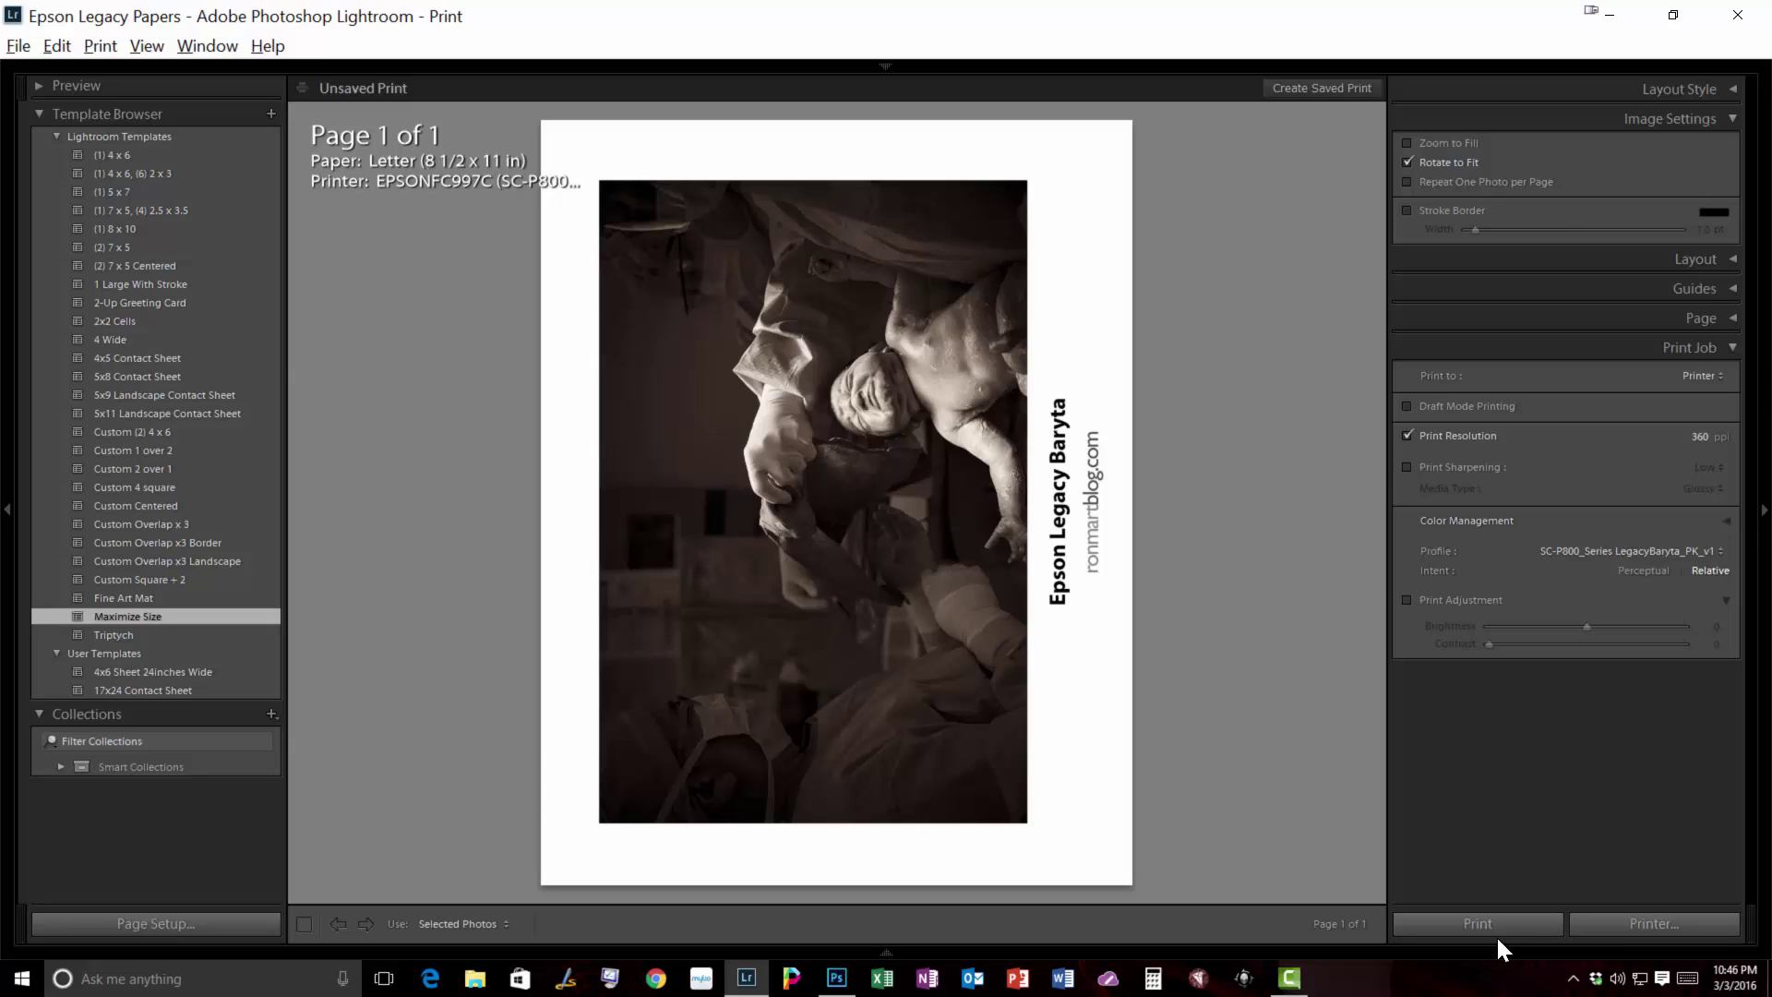
# - Switch the print colour profile from LegacyBaryta_PK_v1 to Managed by Printer
pyautogui.click(1652, 552)
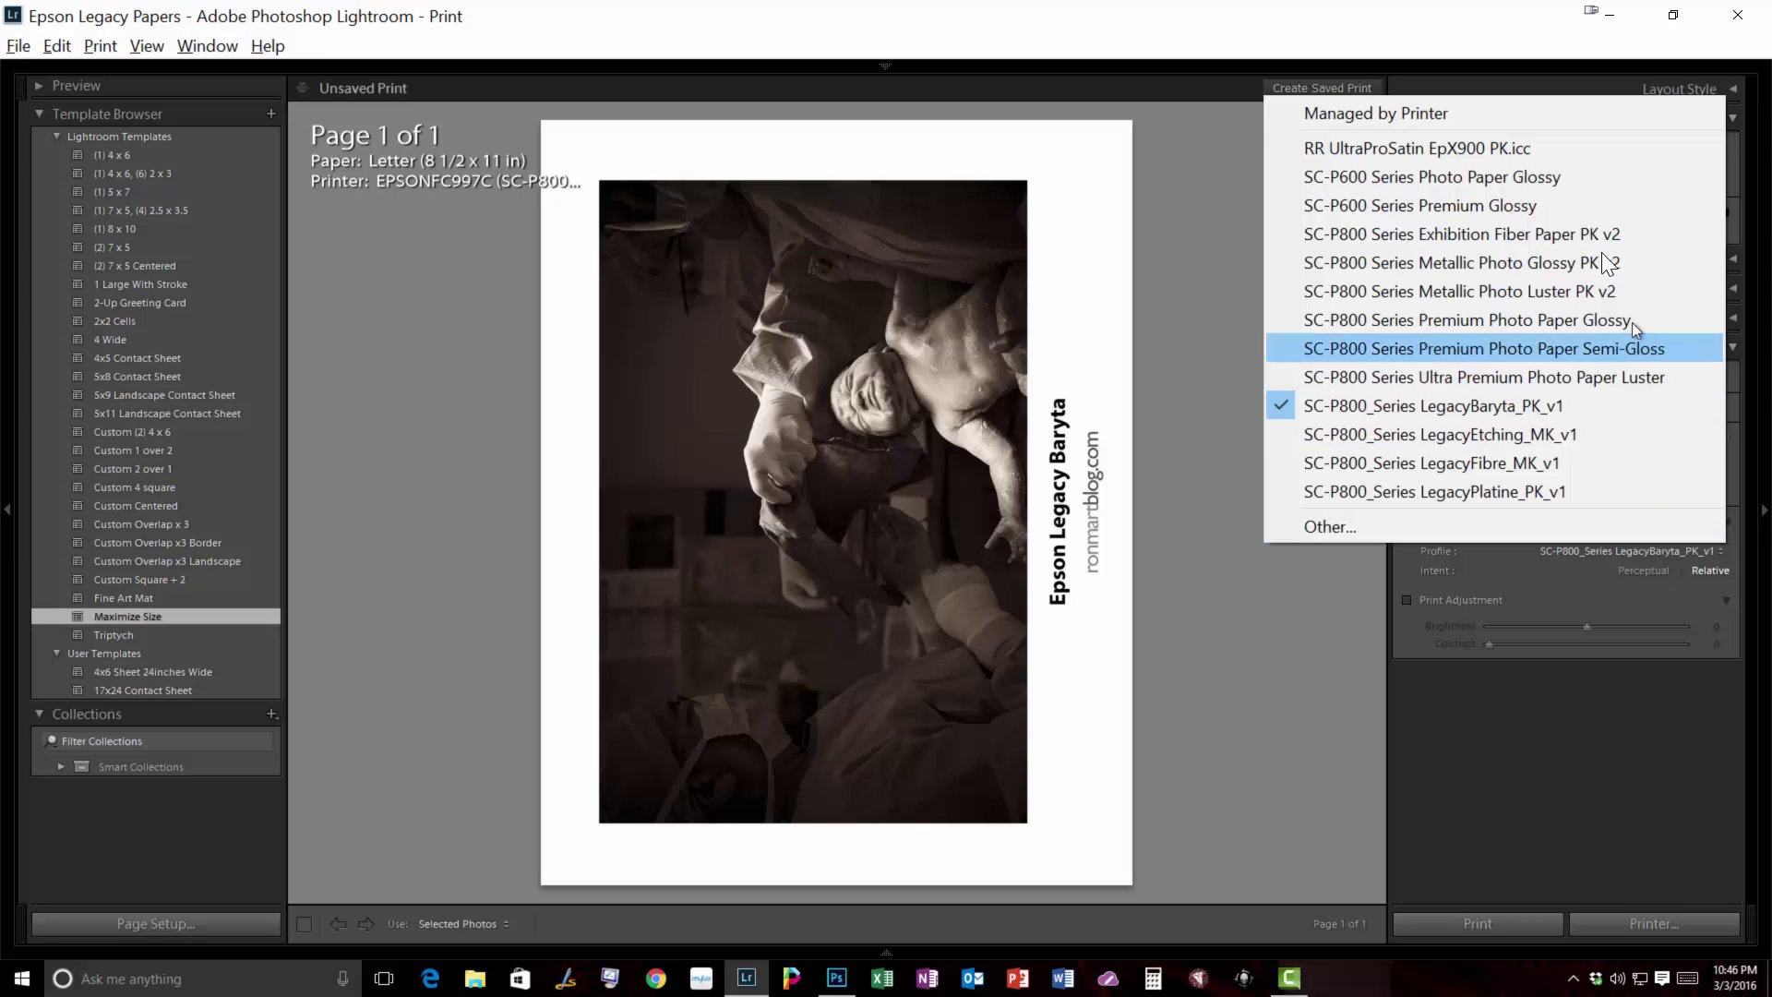
pyautogui.click(1514, 113)
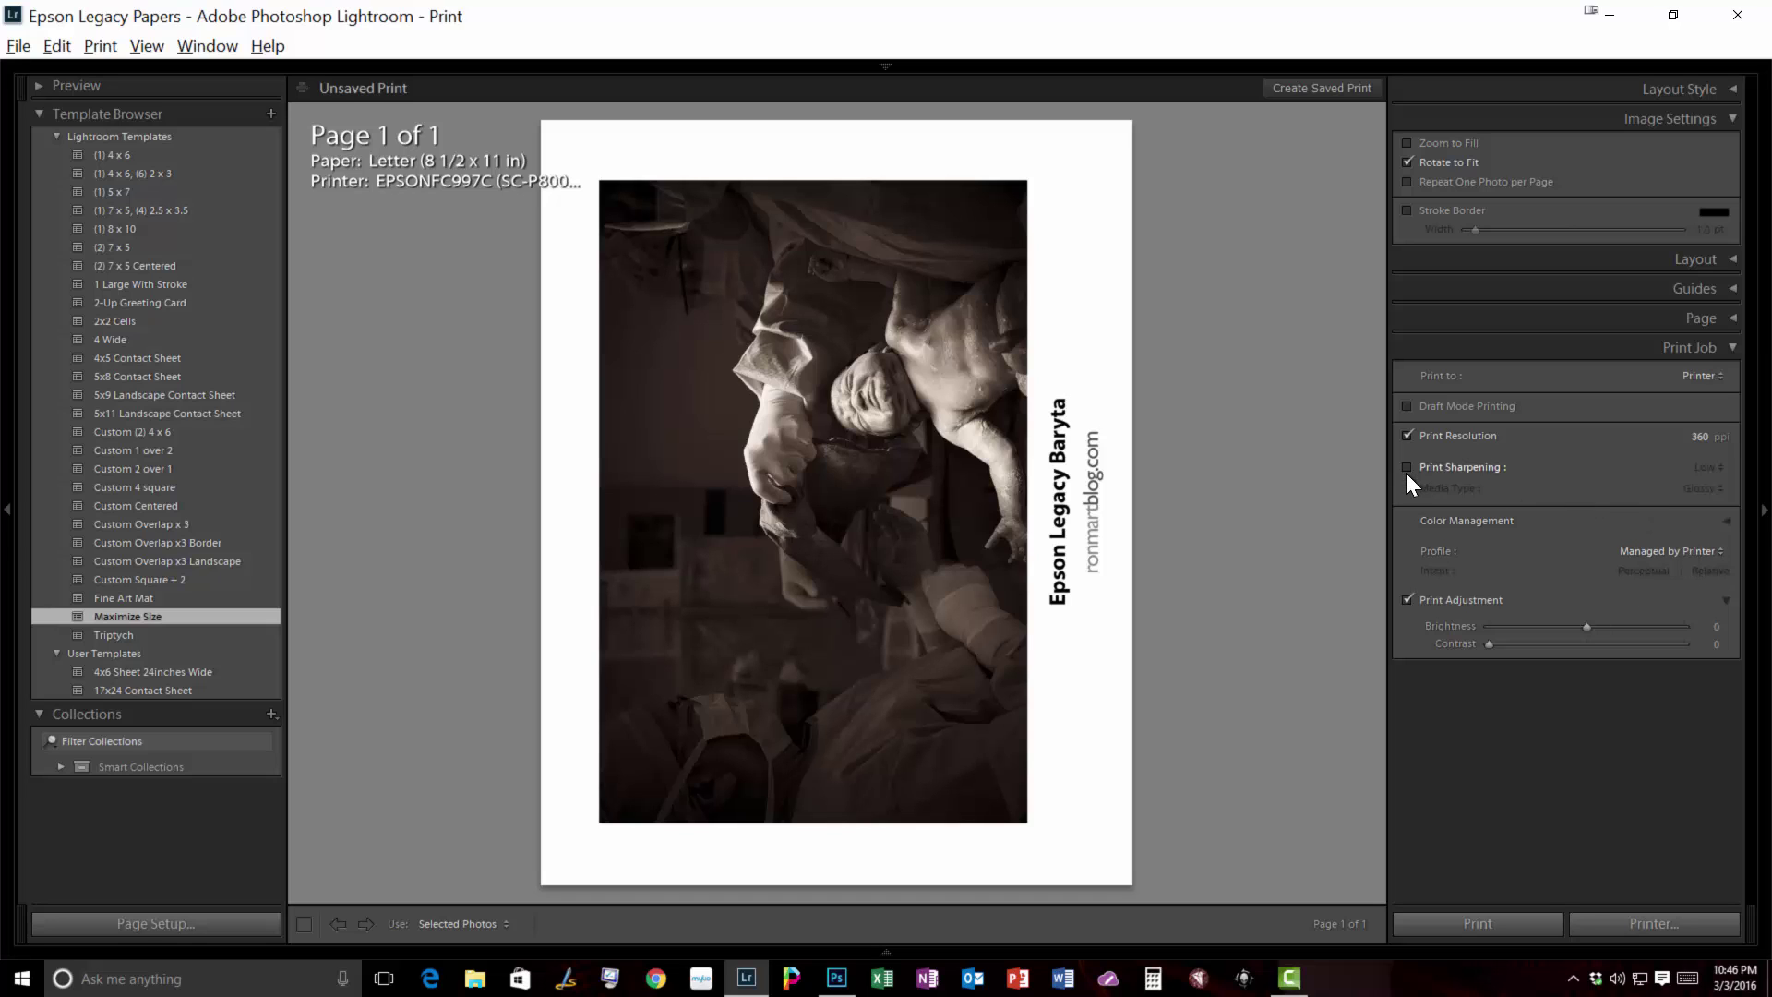
# - In the Epson driver properties, set Color to Advanced B&W Photo and keep Neutral mode
pyautogui.click(91, 927)
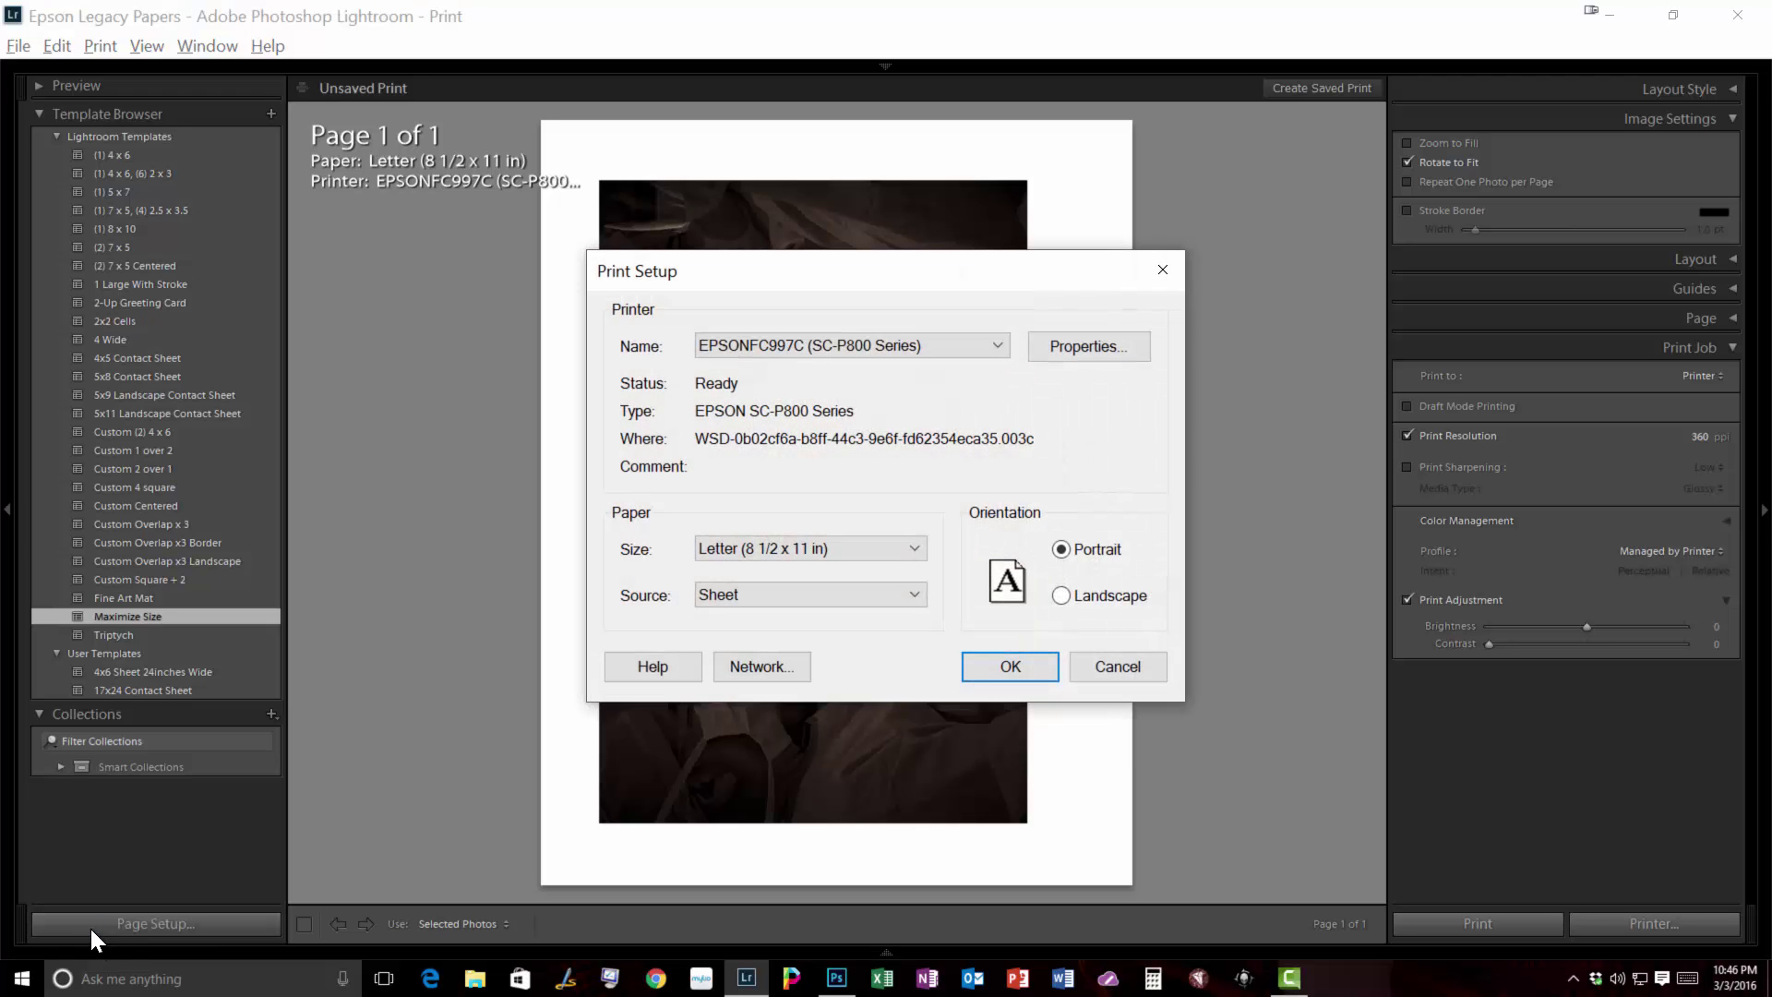
pyautogui.click(1083, 351)
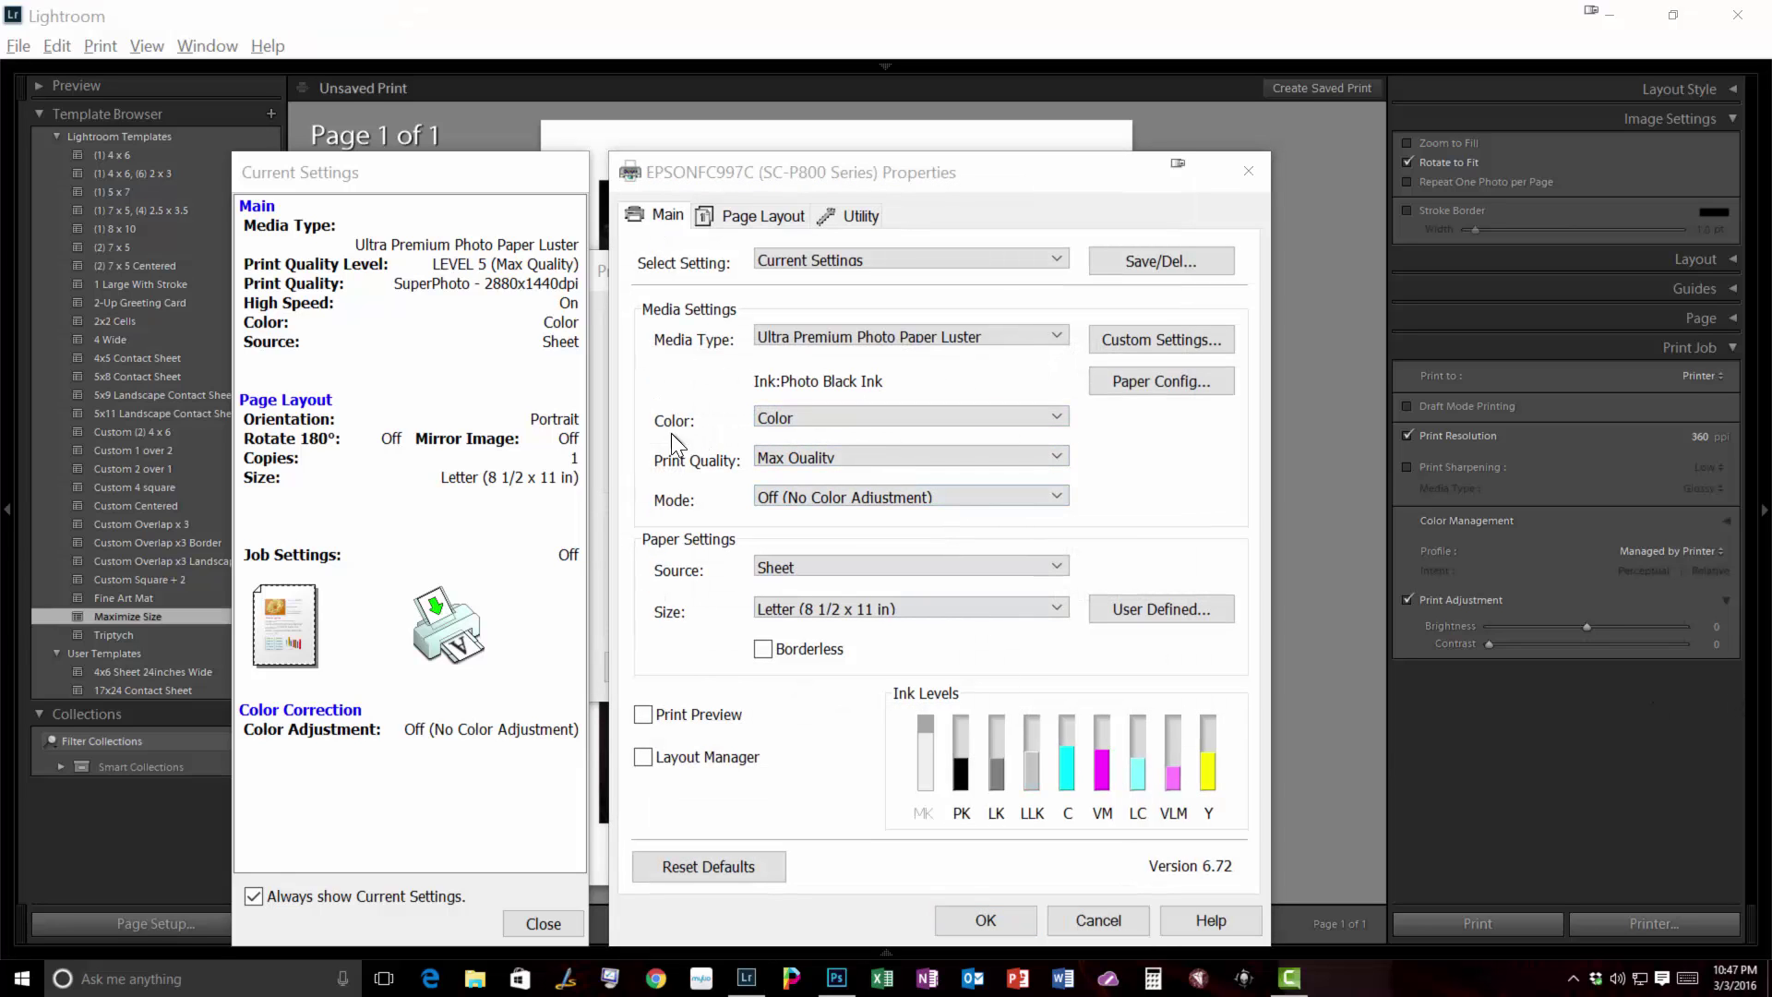
pyautogui.click(797, 423)
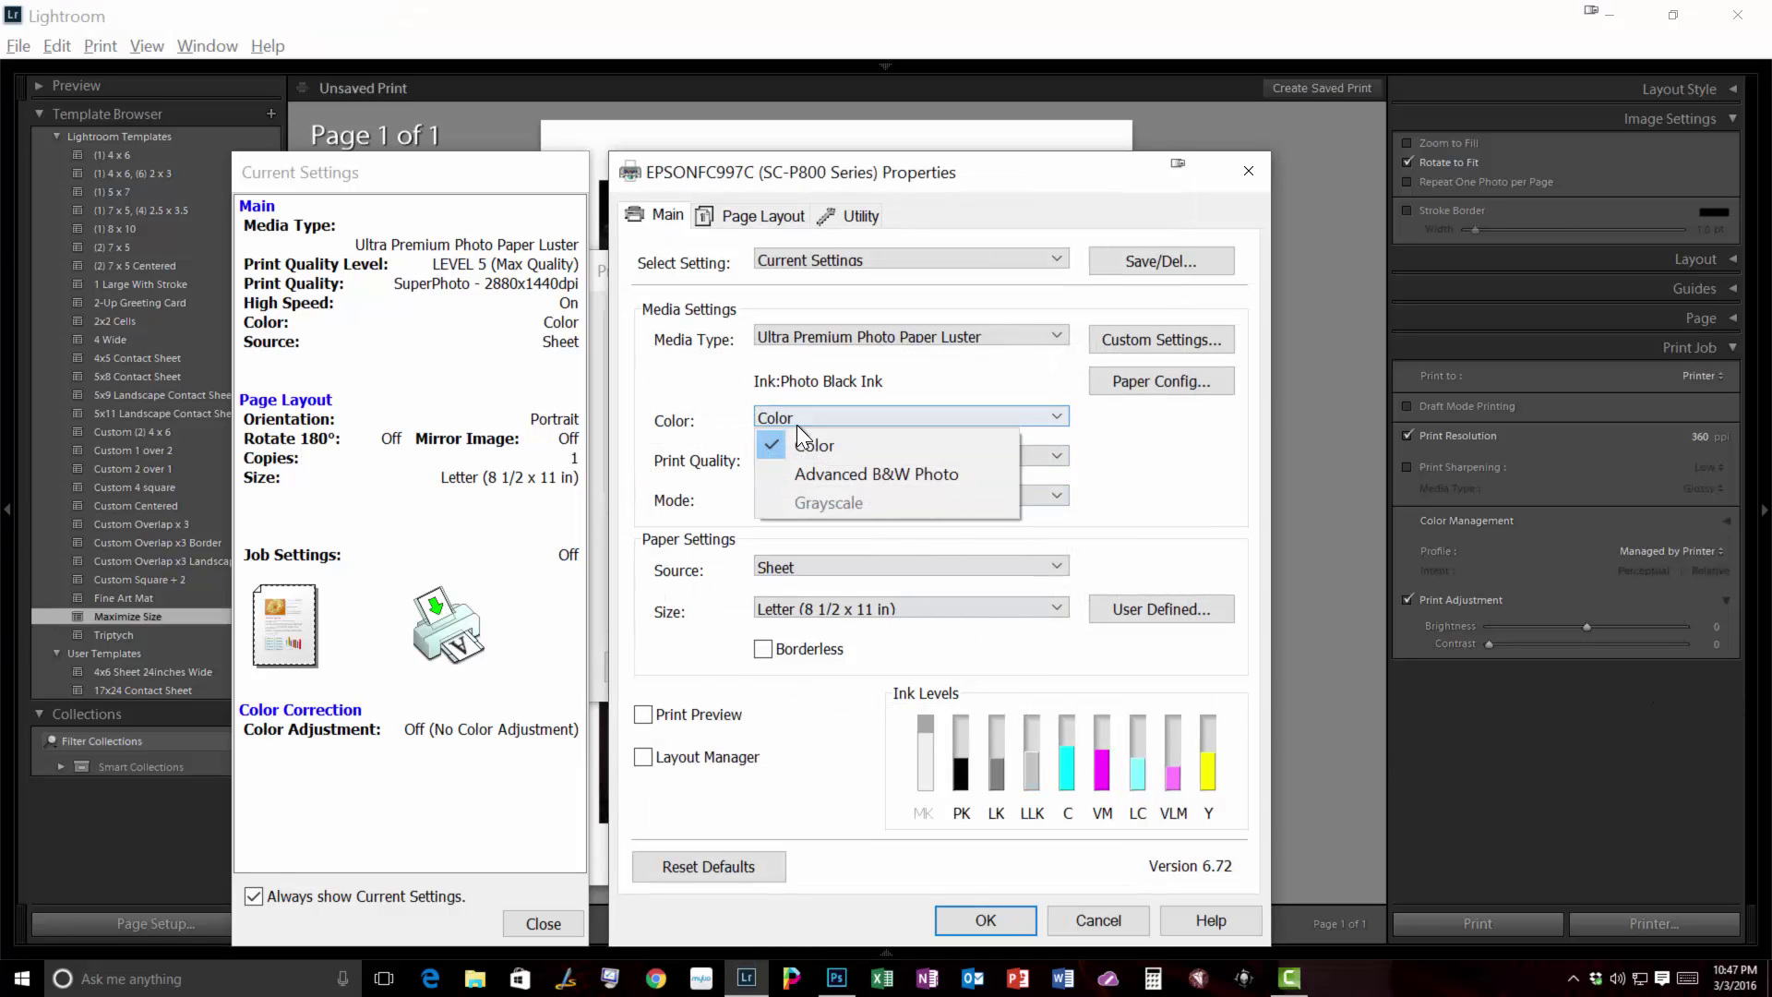
pyautogui.click(818, 469)
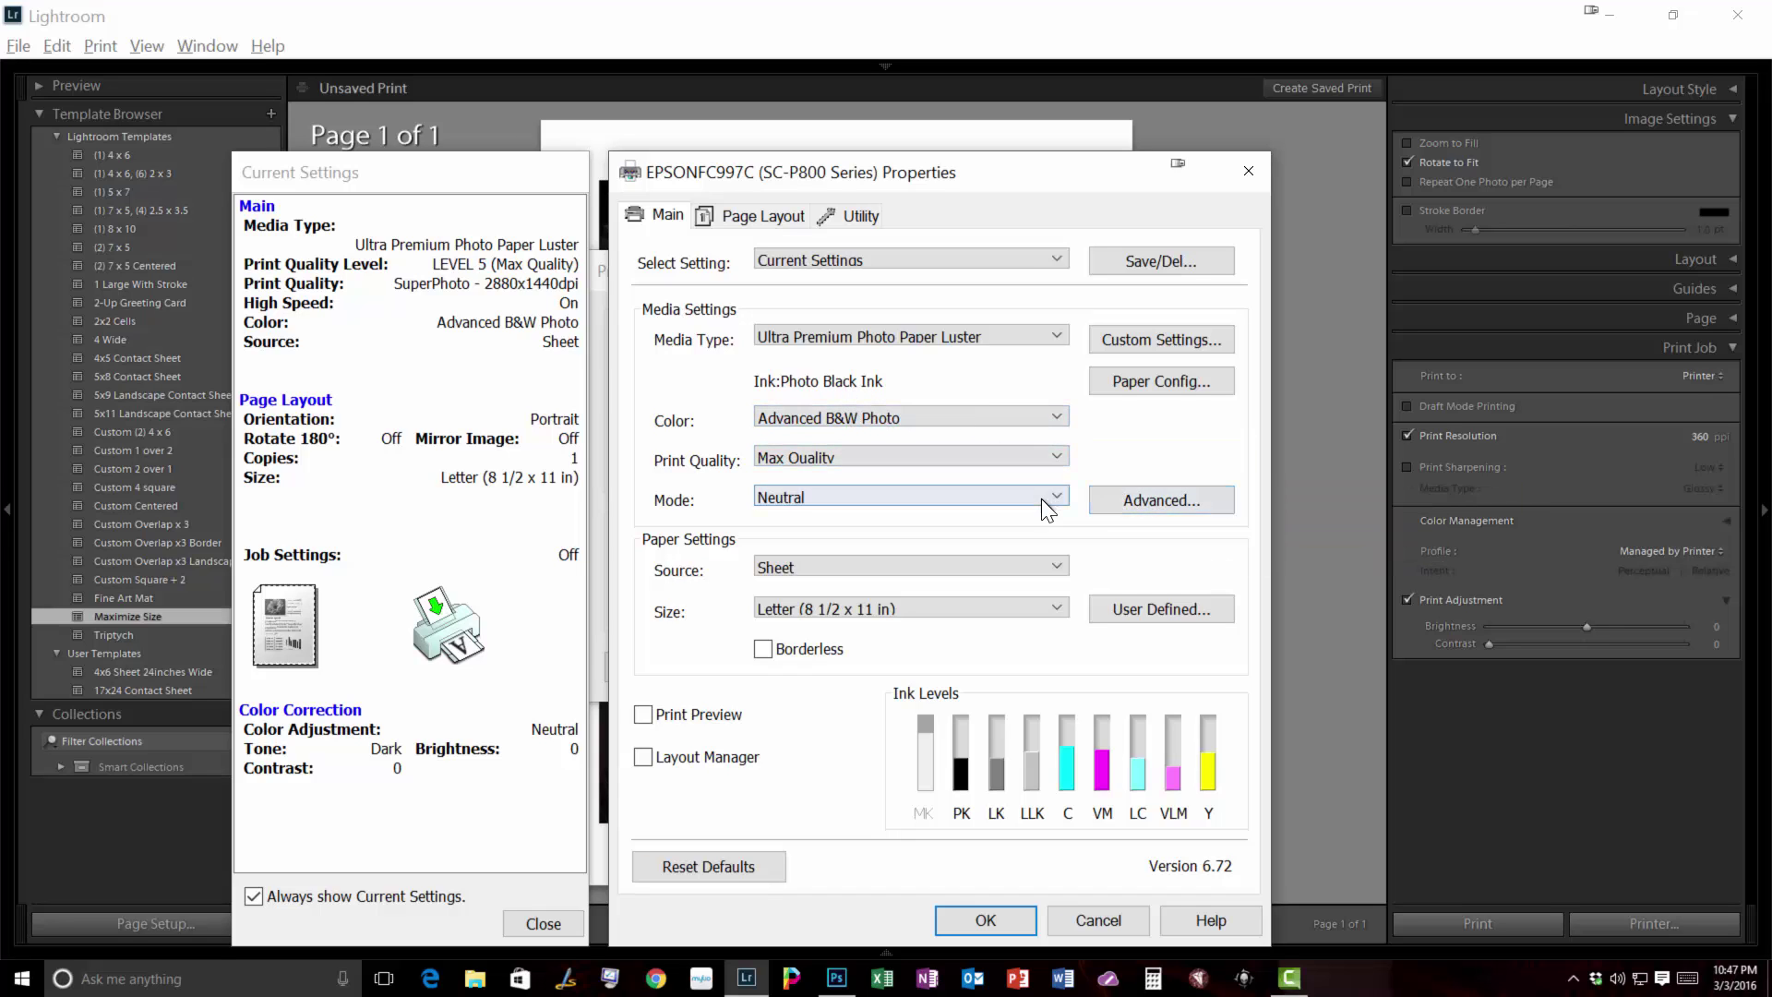
pyautogui.click(785, 496)
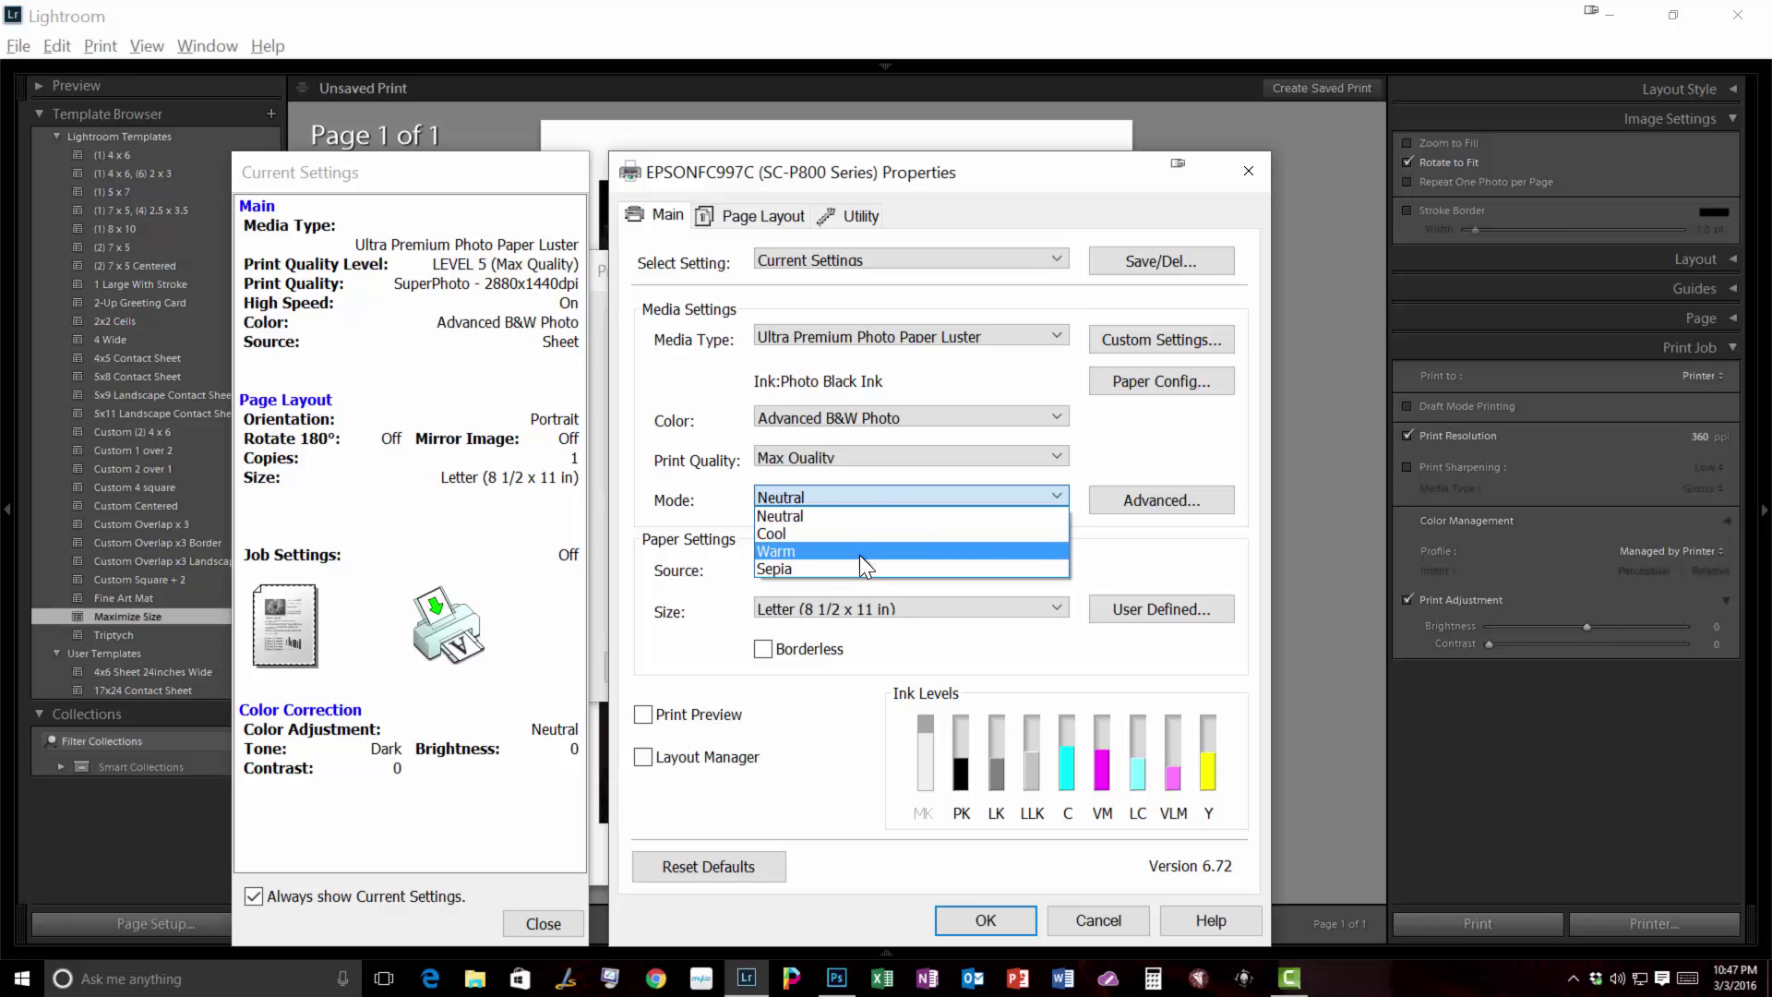
pyautogui.click(1197, 537)
# - In the Advanced B&W colour controls, set Warm toning with Dark tone
pyautogui.click(1139, 506)
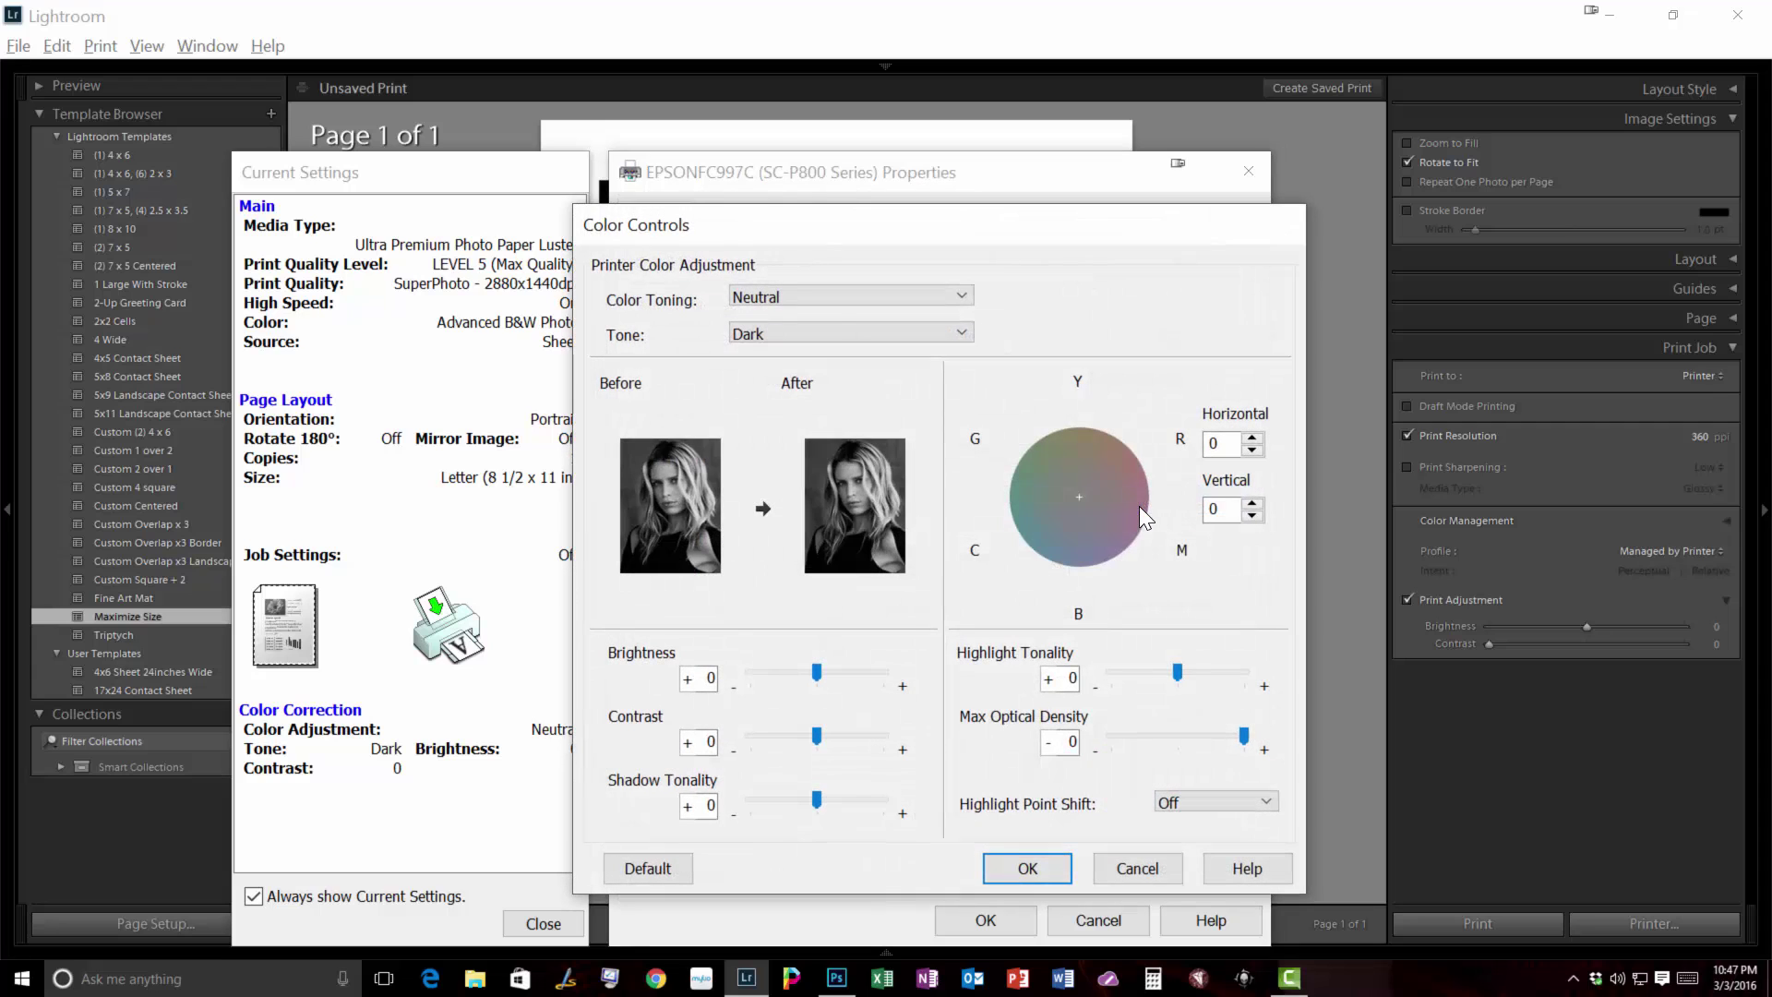
pyautogui.click(787, 291)
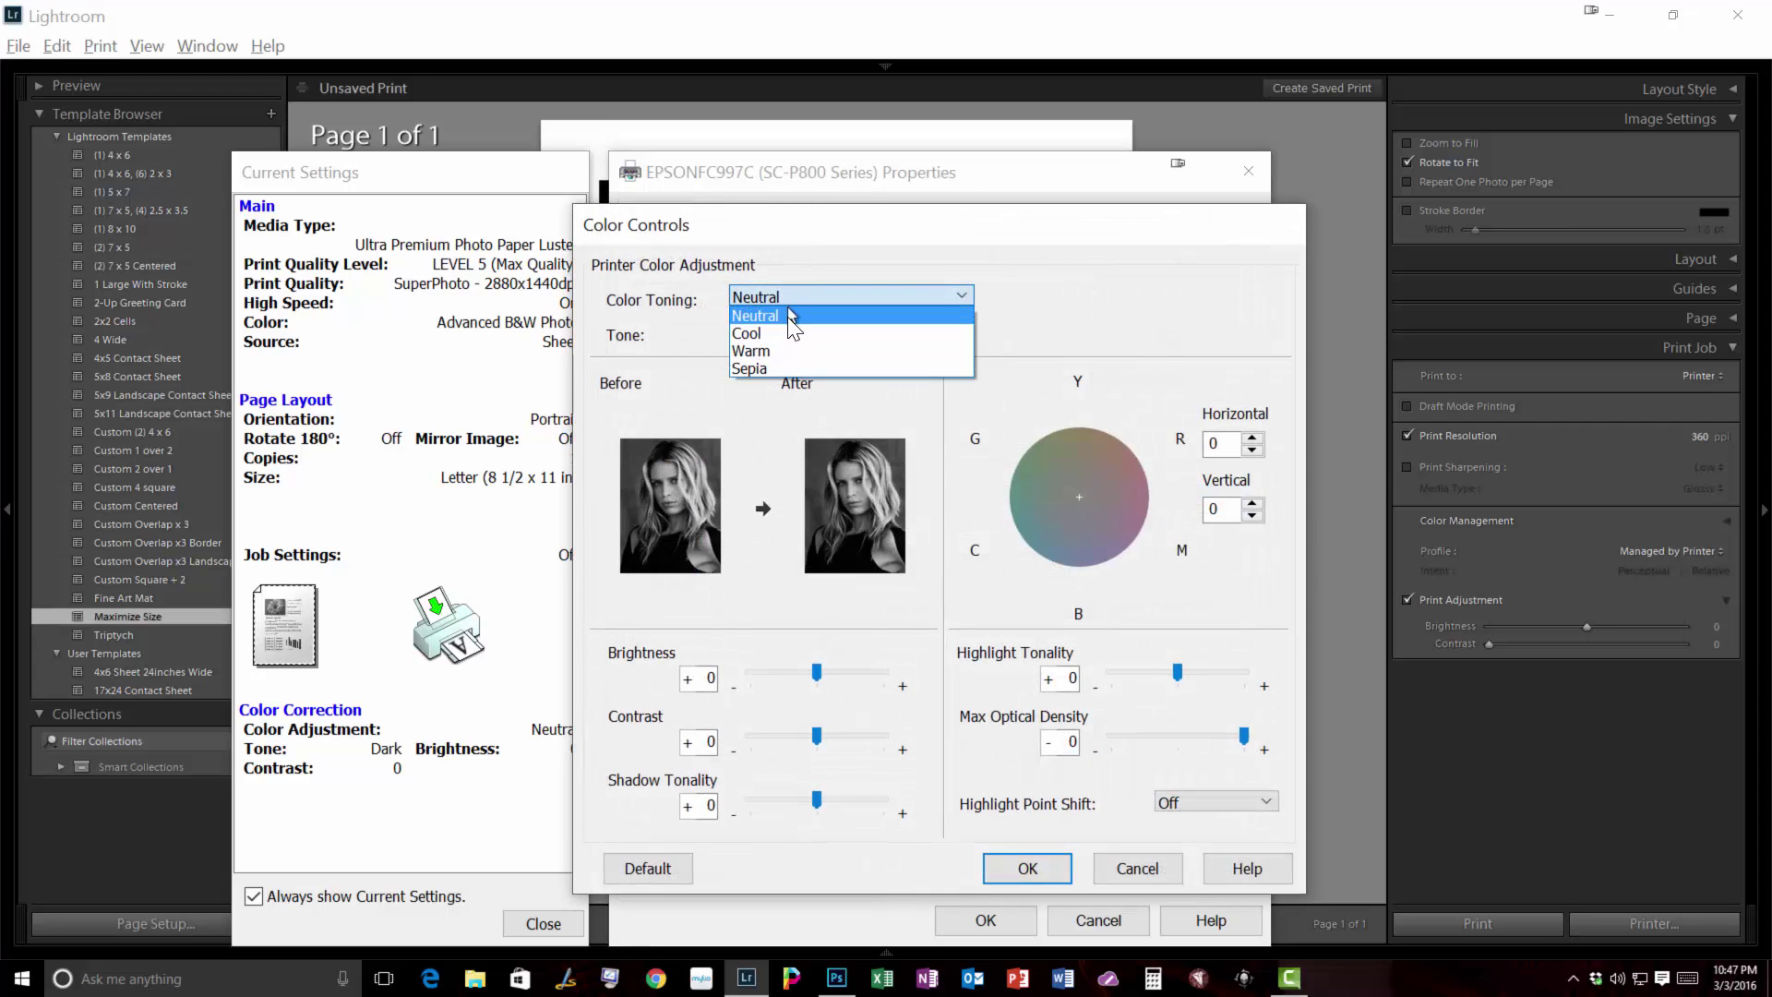
pyautogui.click(789, 349)
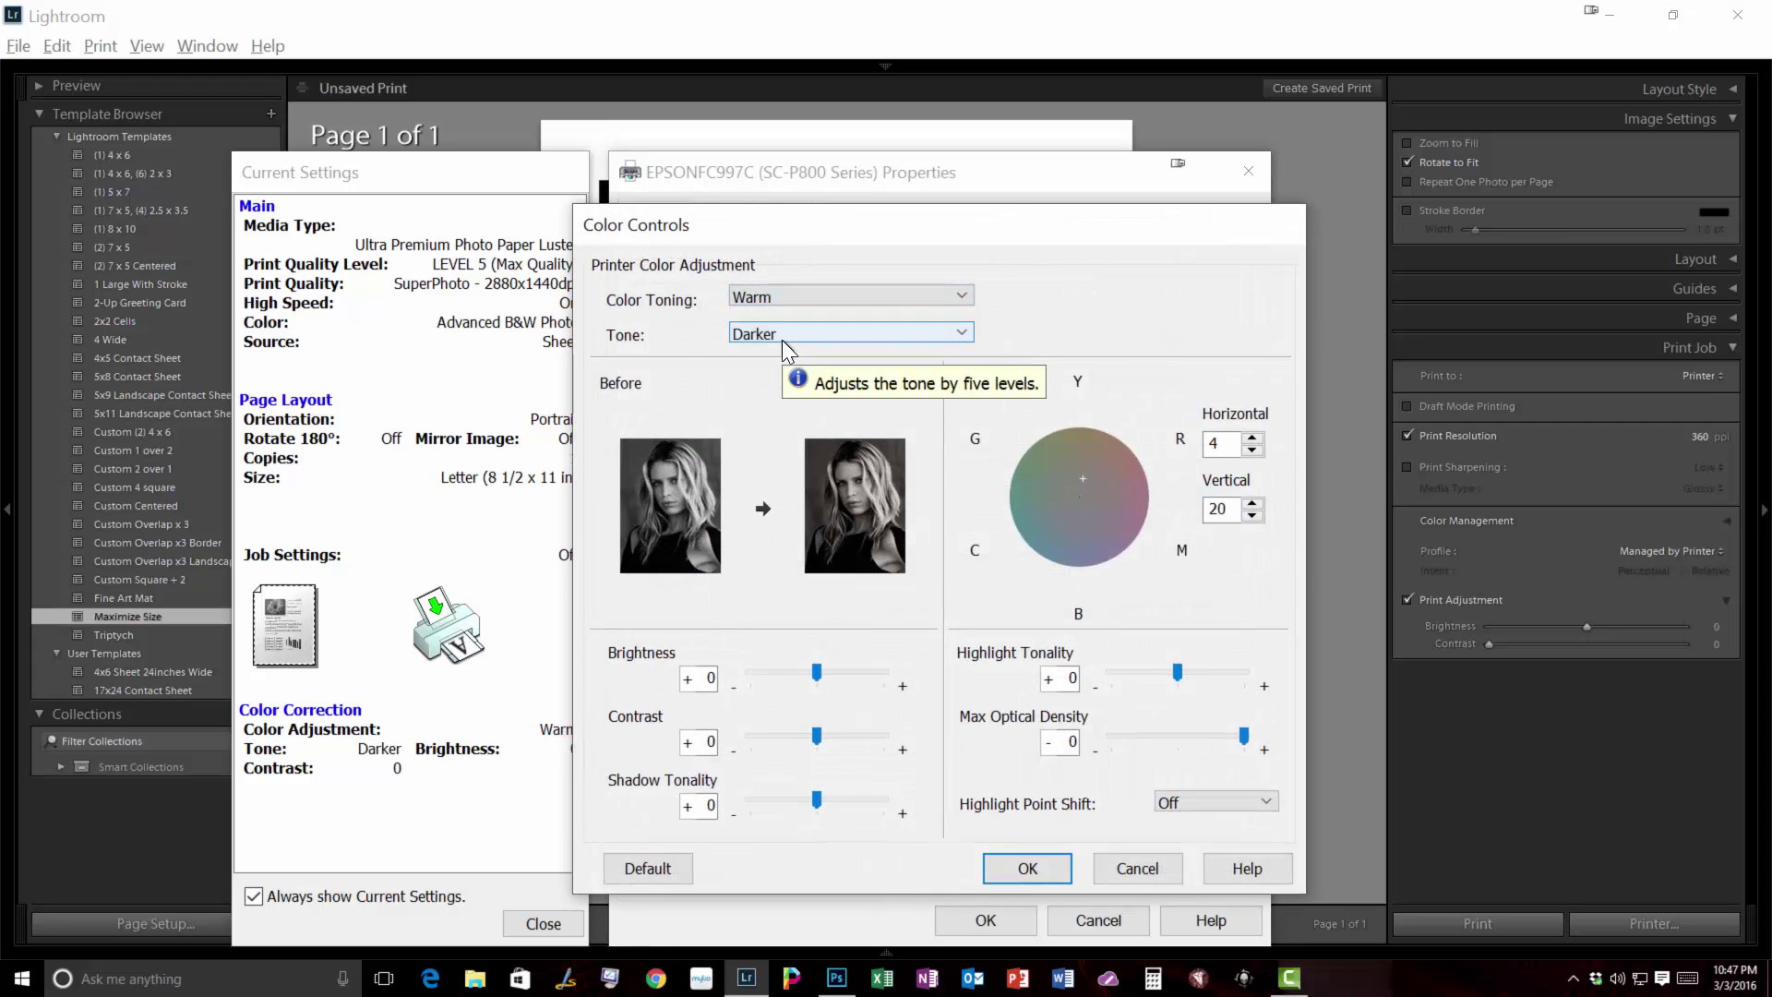
pyautogui.click(783, 340)
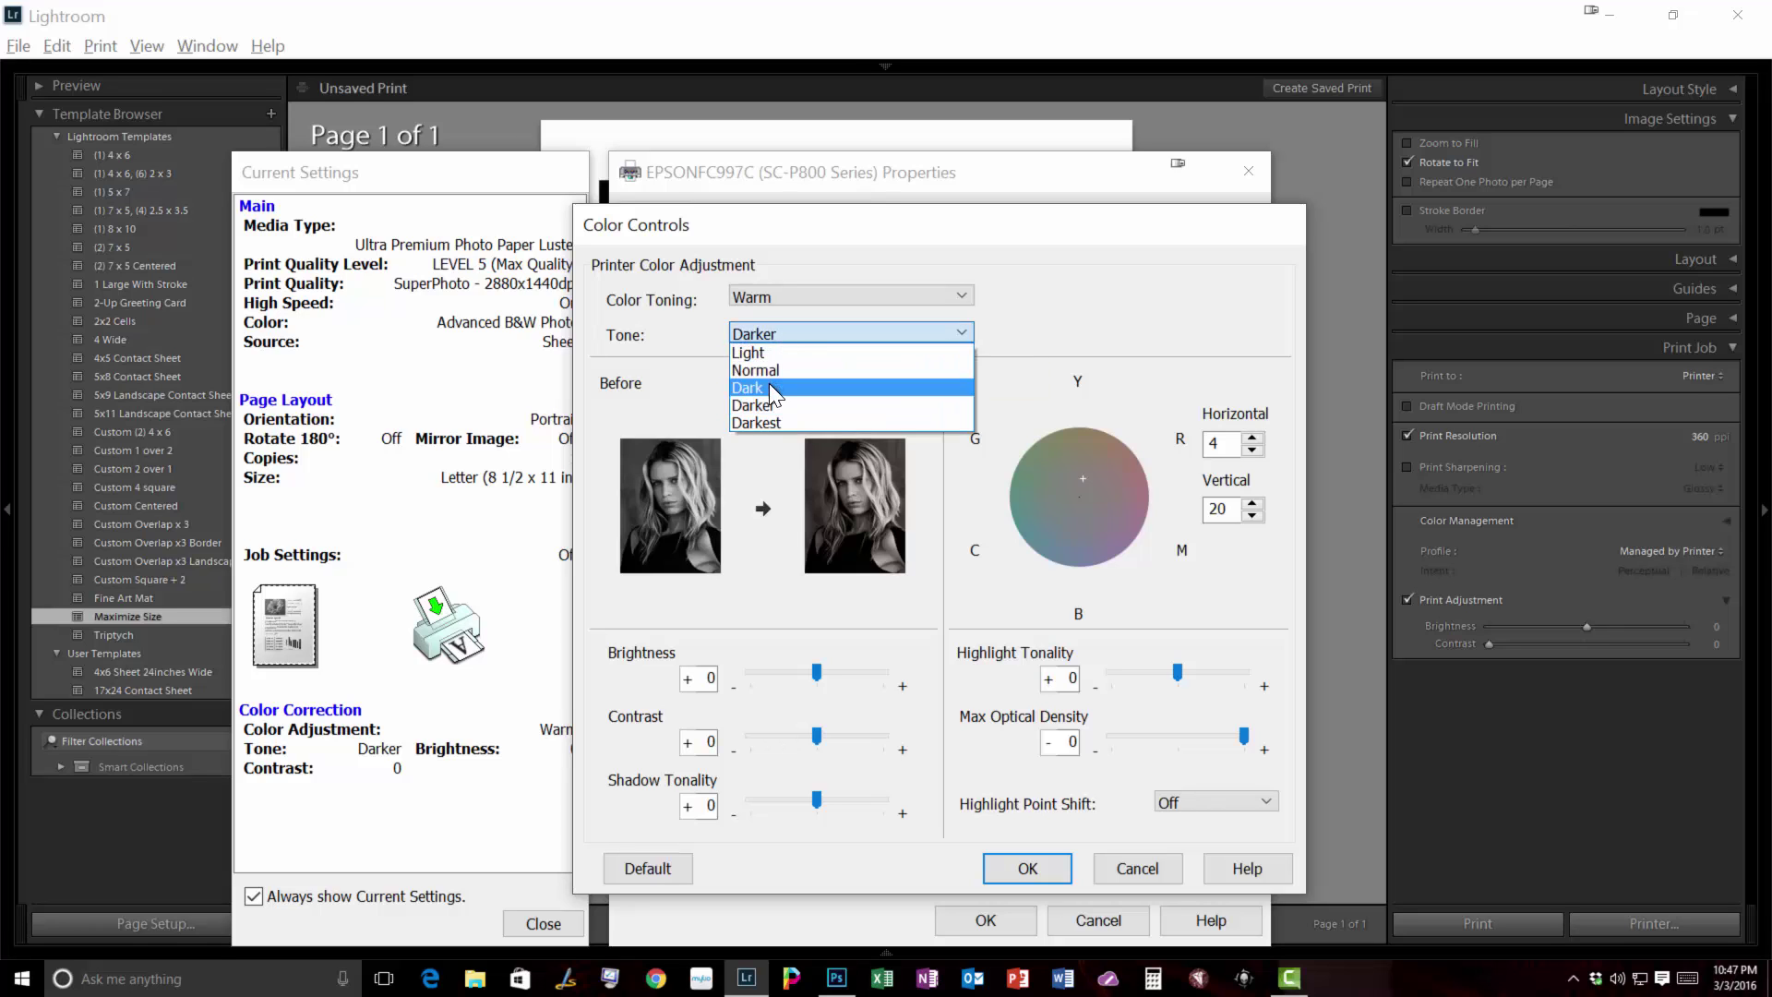
pyautogui.click(767, 384)
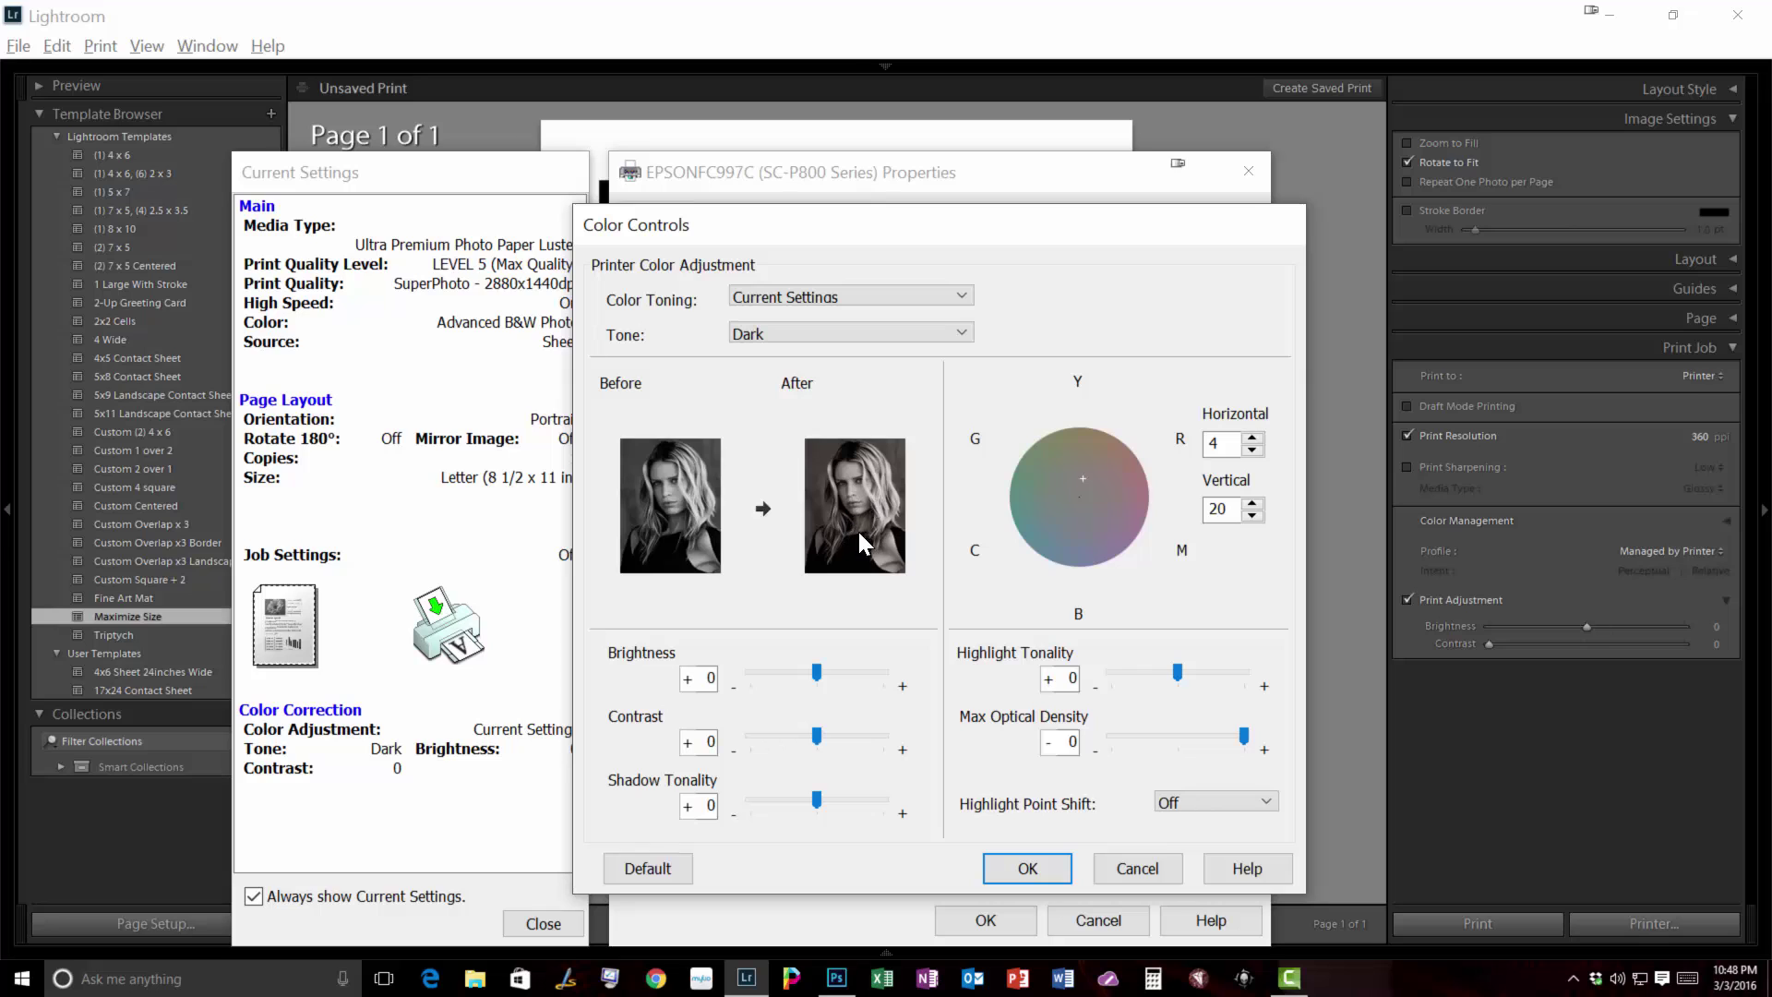
# - Preview Cool, Warm, Neutral and Sepia toning, settling back on Warm
pyautogui.click(814, 298)
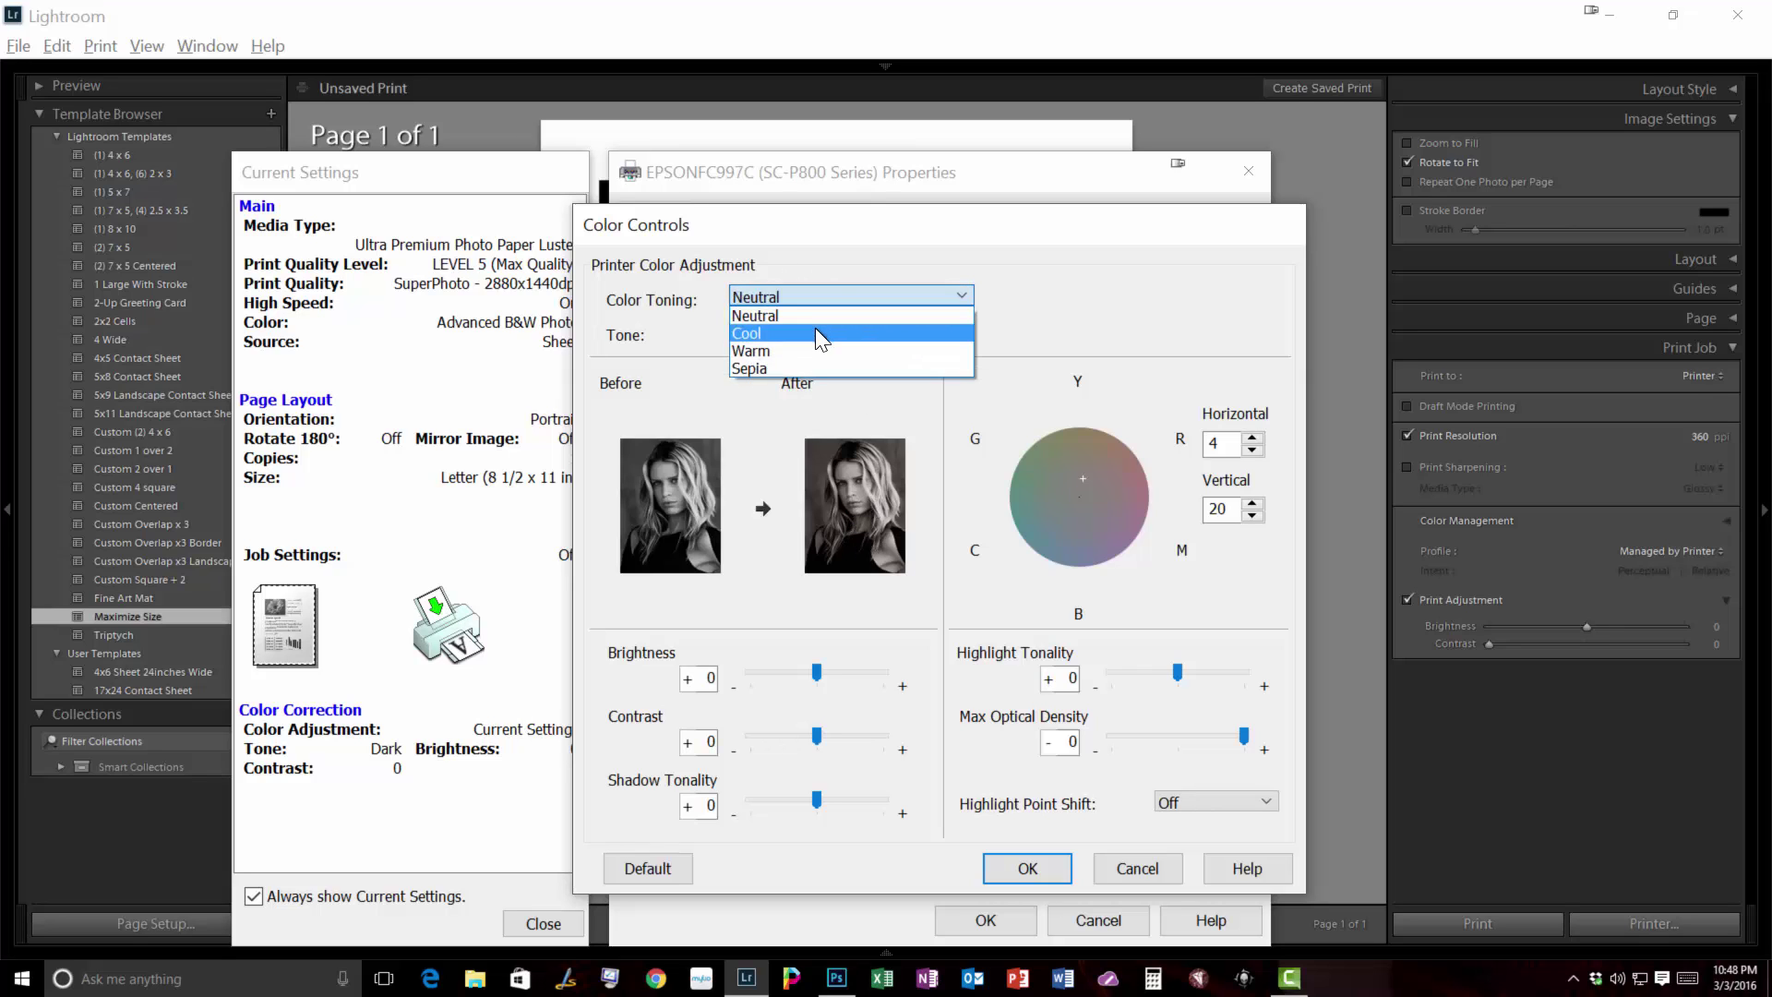
pyautogui.click(816, 327)
pyautogui.click(823, 301)
pyautogui.click(824, 346)
pyautogui.click(832, 297)
pyautogui.click(828, 323)
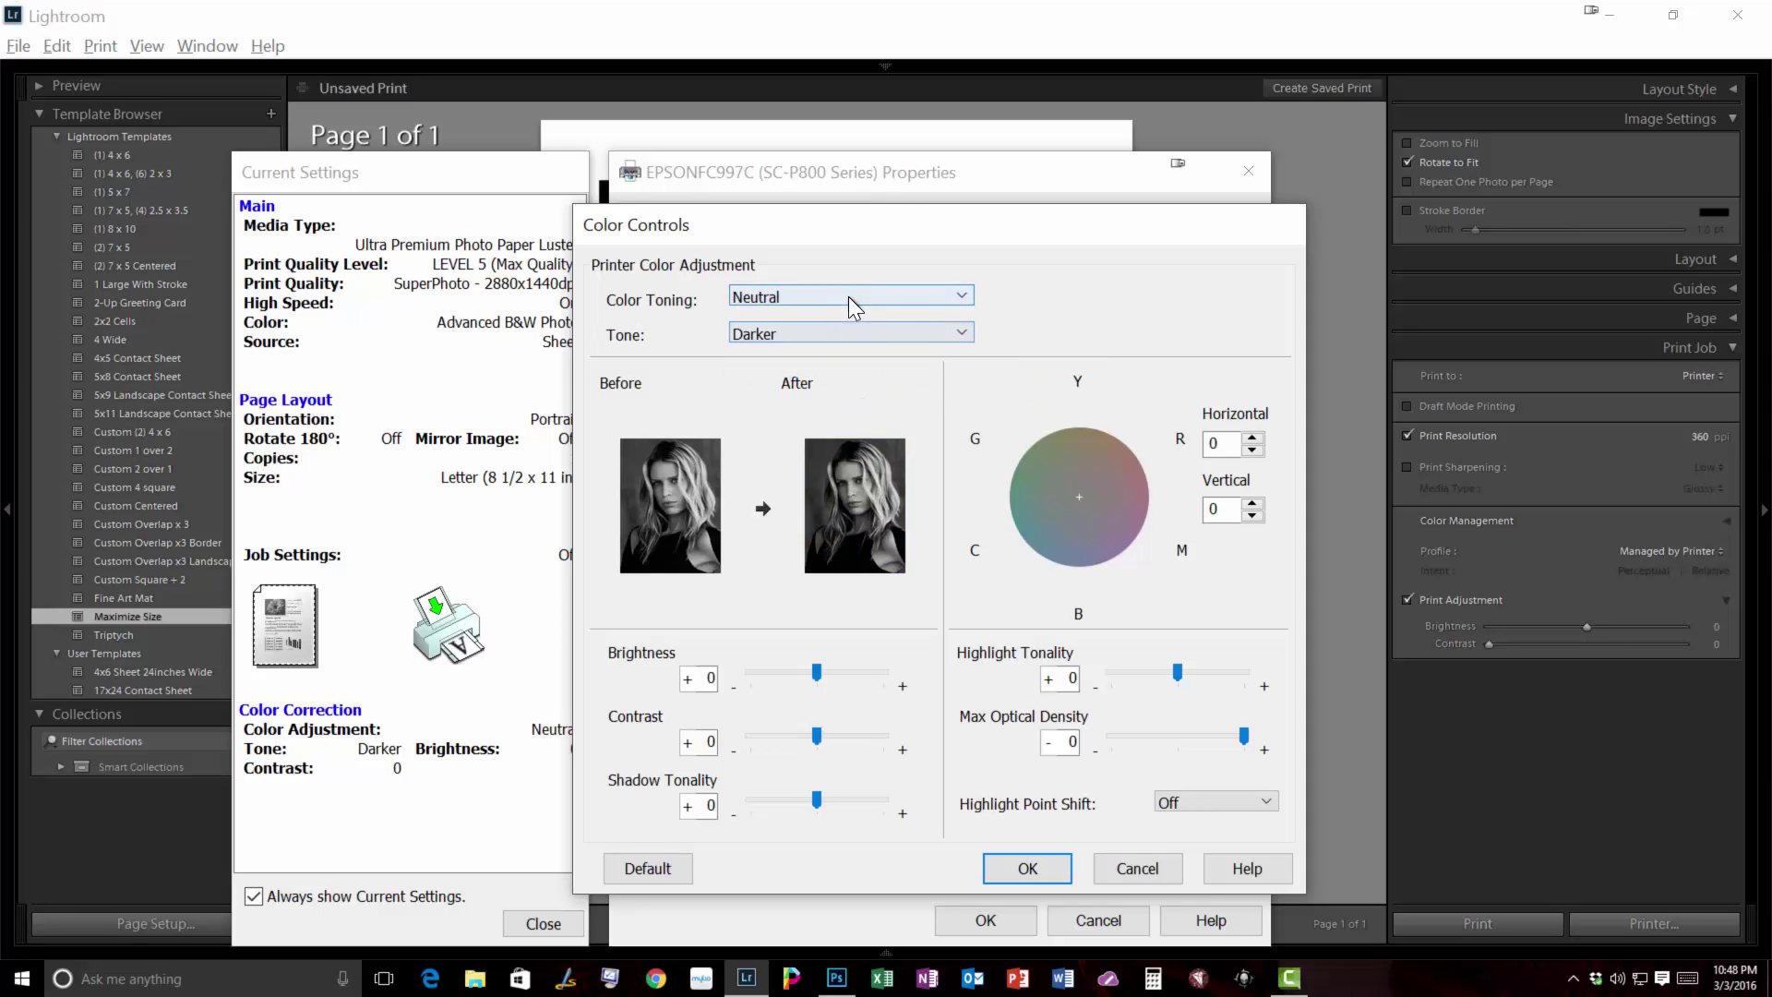
pyautogui.click(849, 296)
pyautogui.click(849, 366)
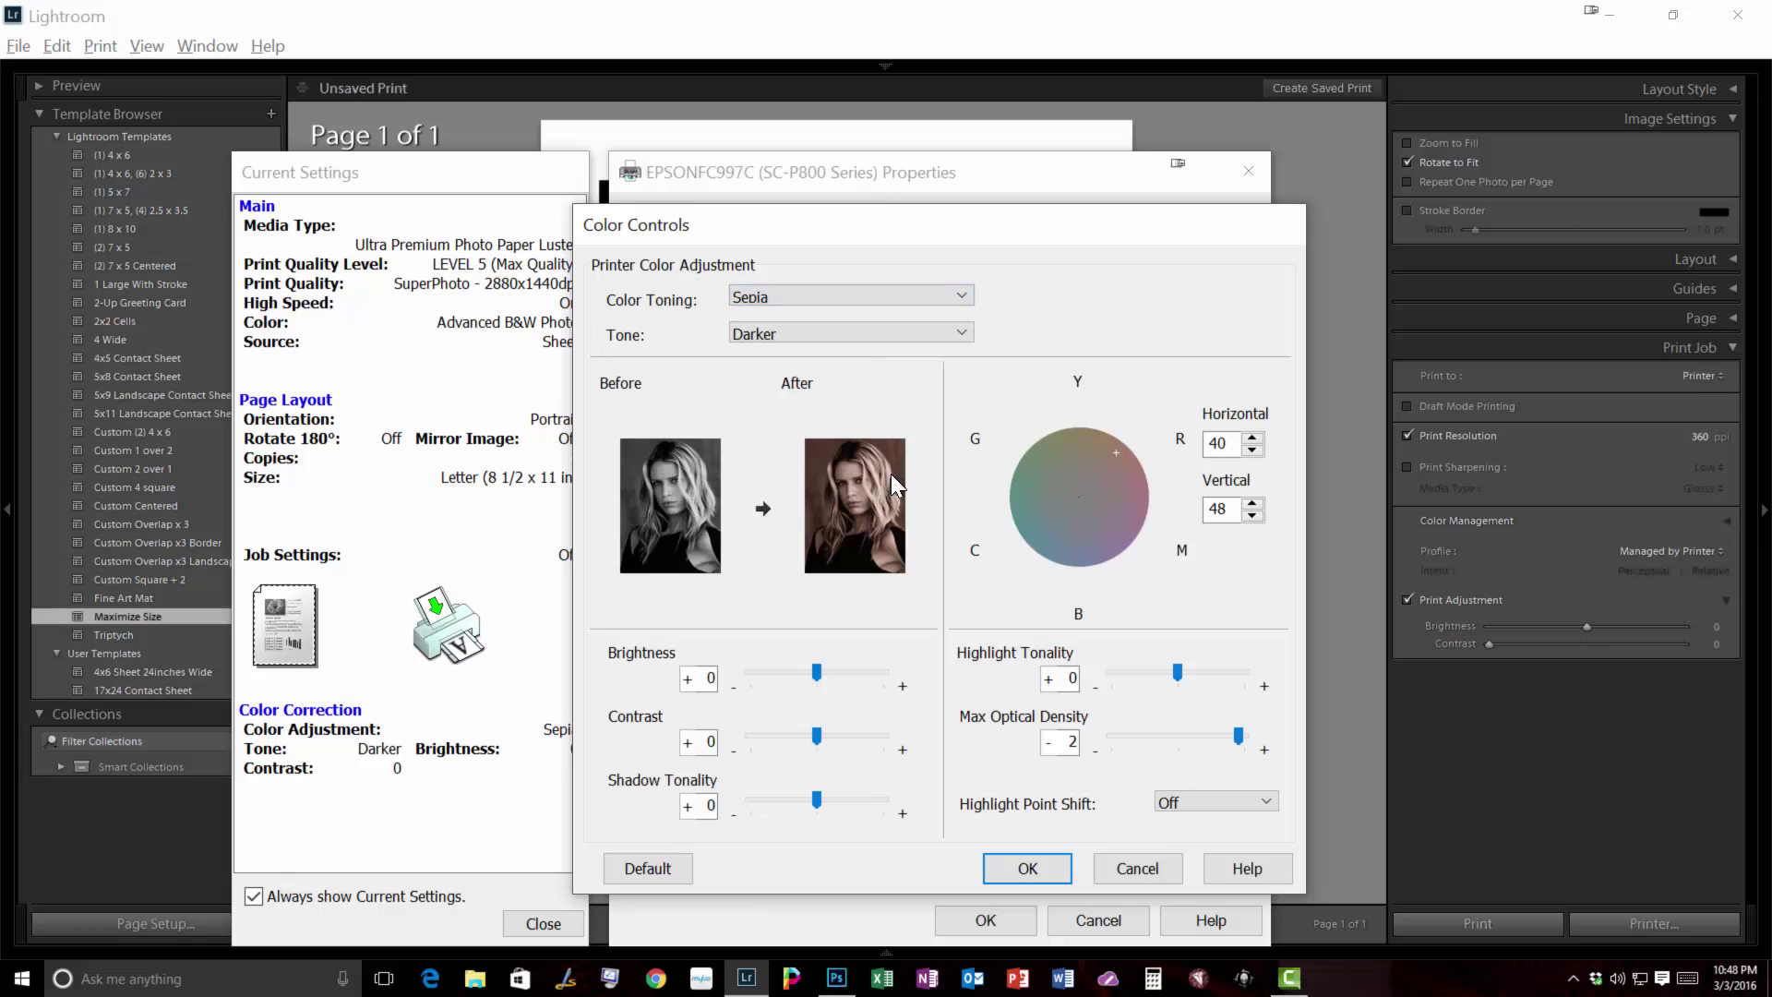
pyautogui.click(814, 297)
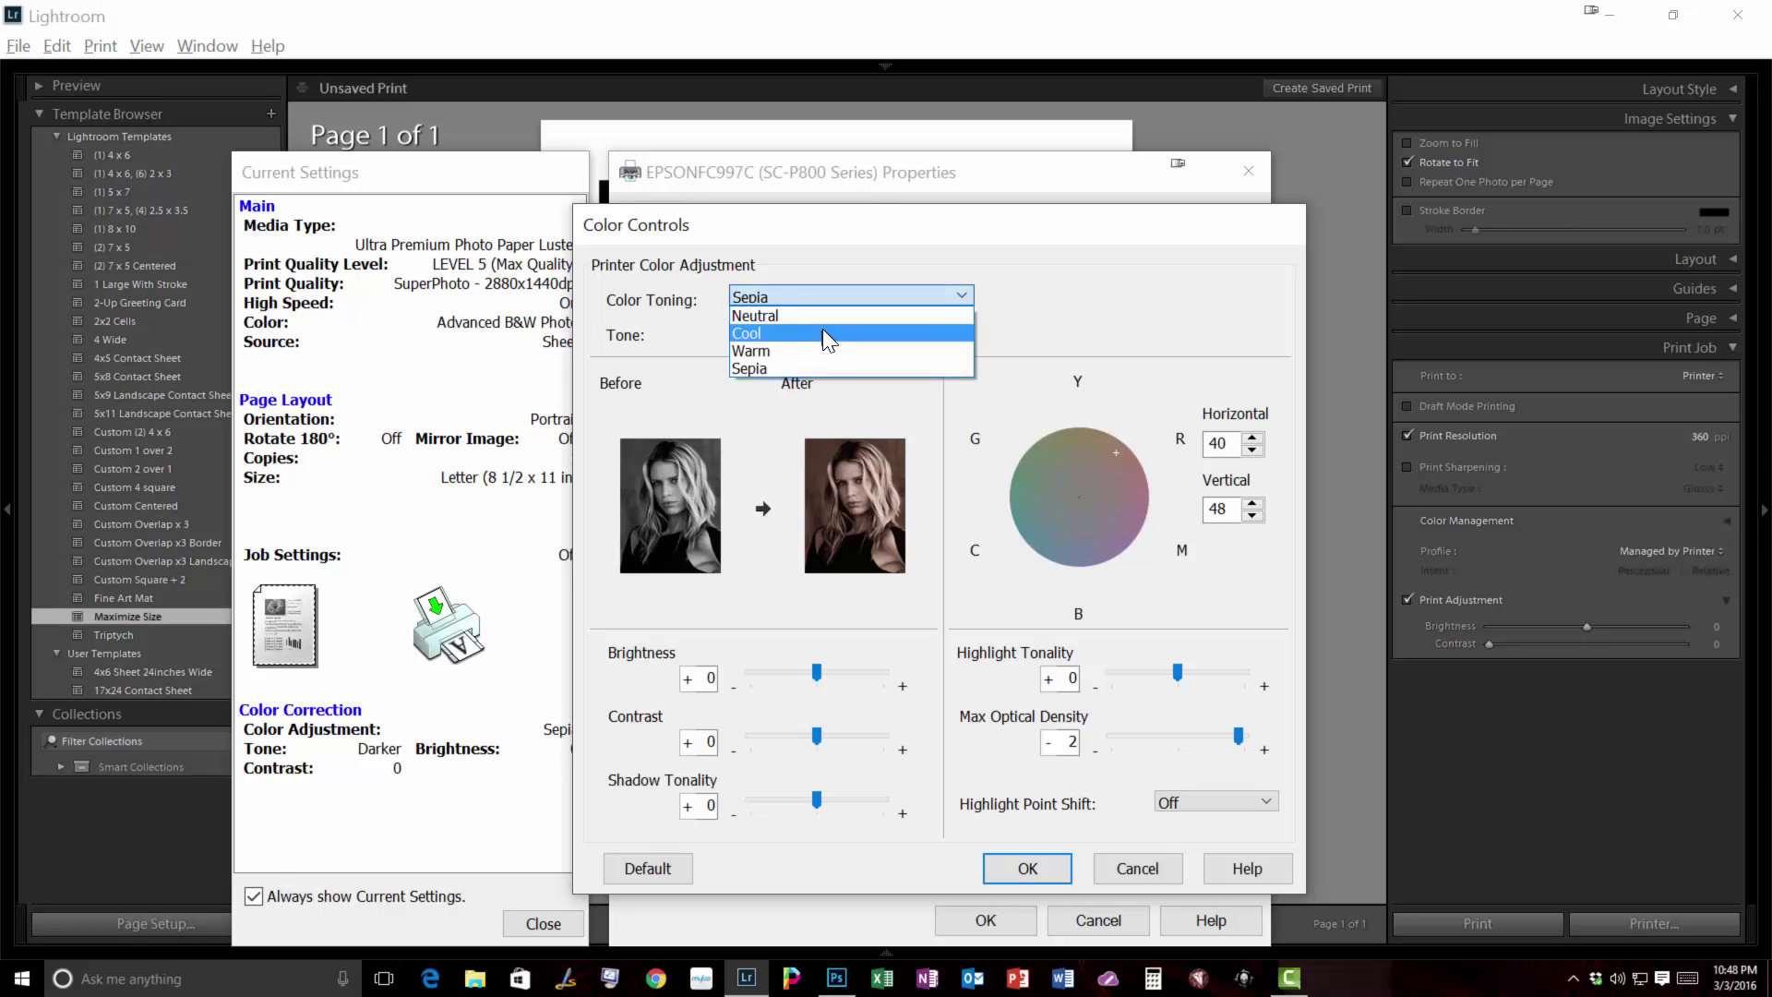
pyautogui.click(821, 349)
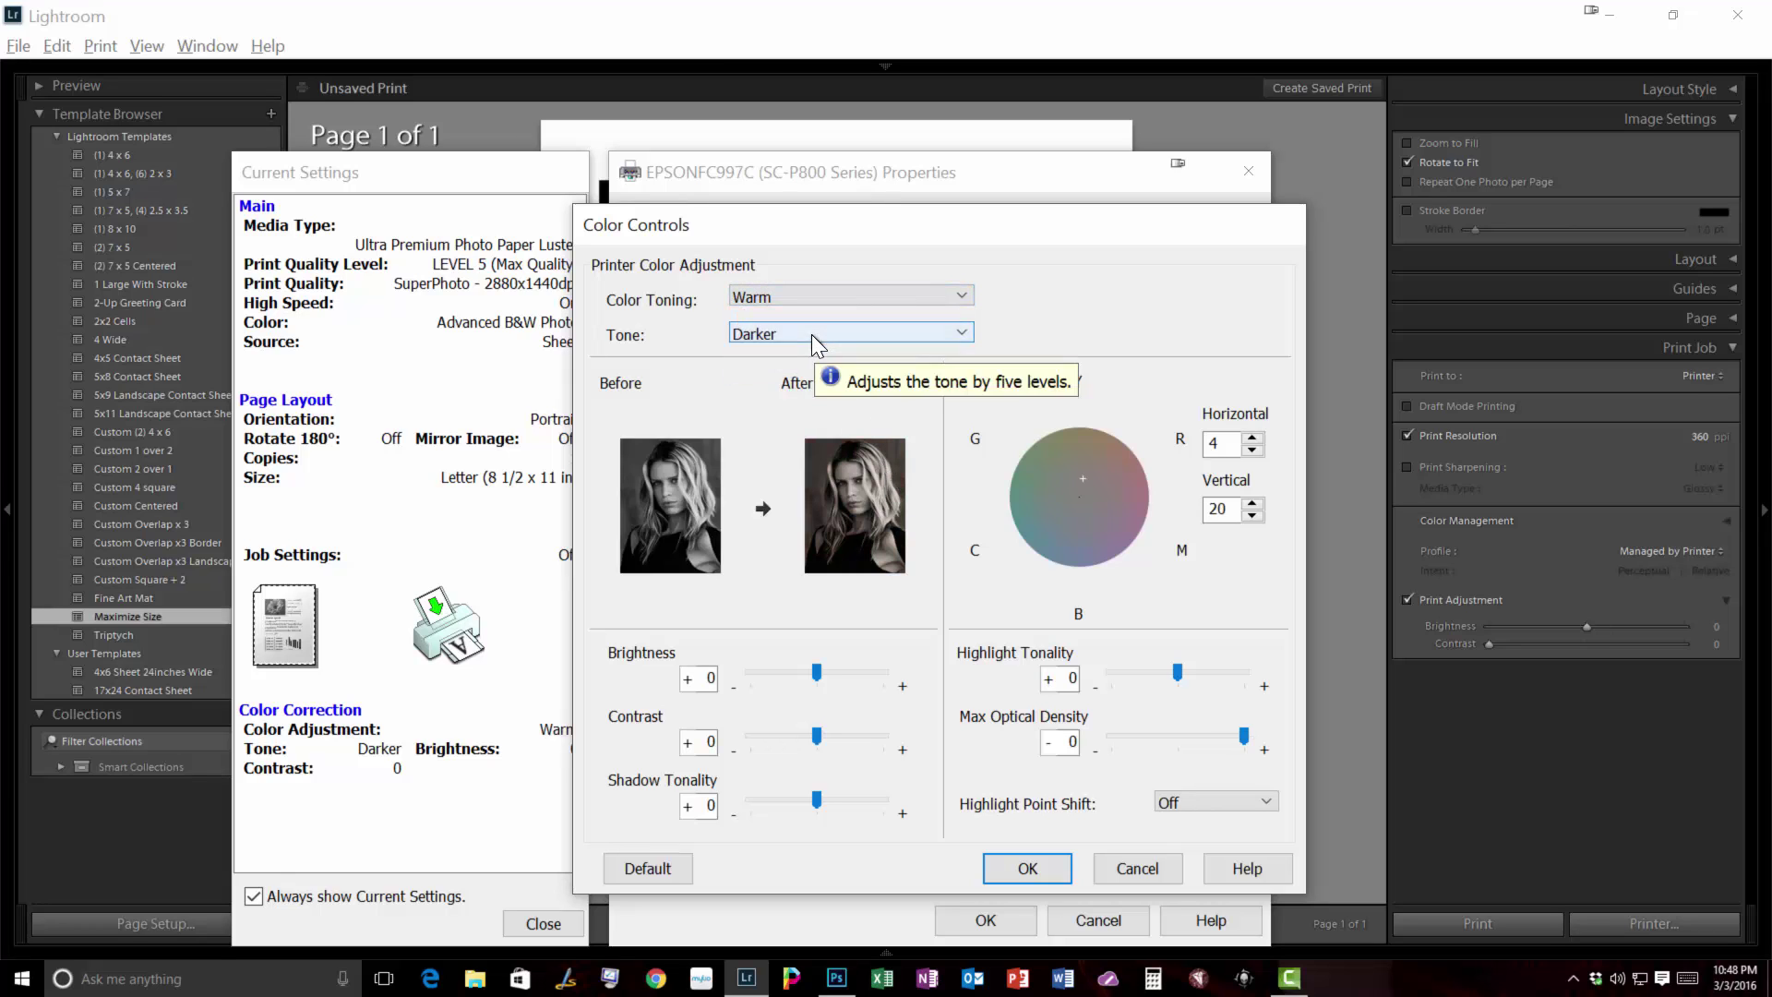
# - Set the tone to Dark again and accept the colour controls
pyautogui.click(811, 334)
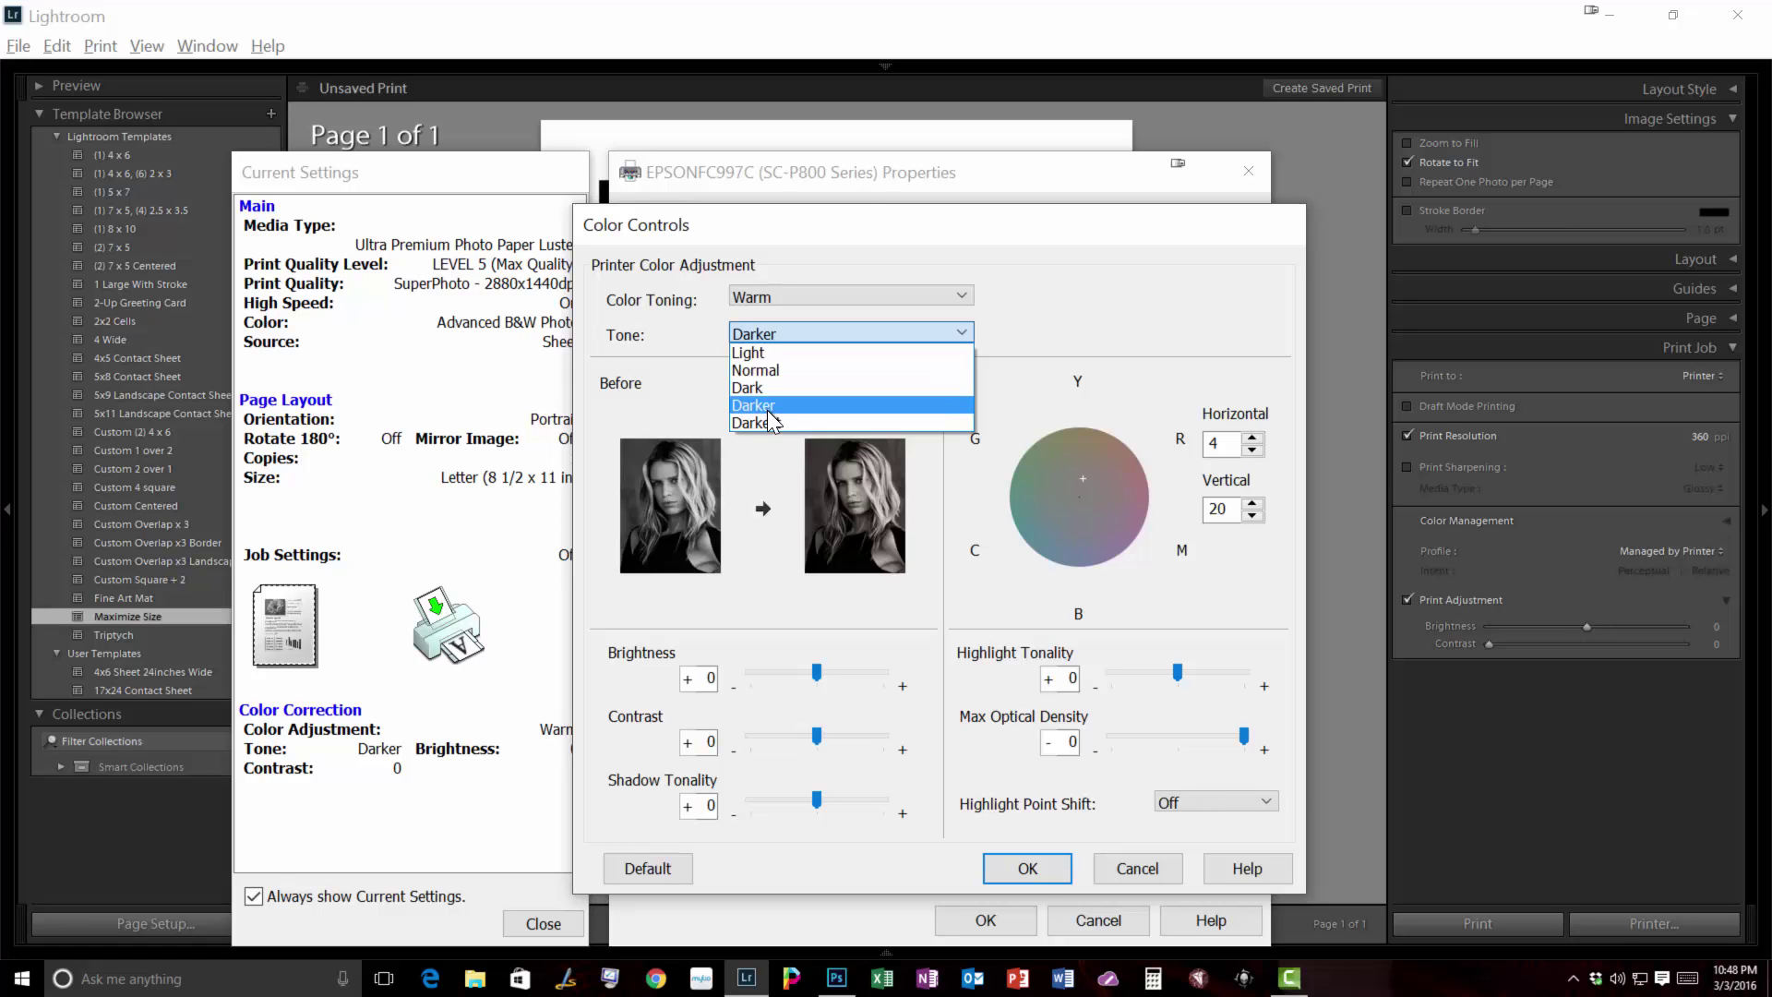
pyautogui.click(764, 393)
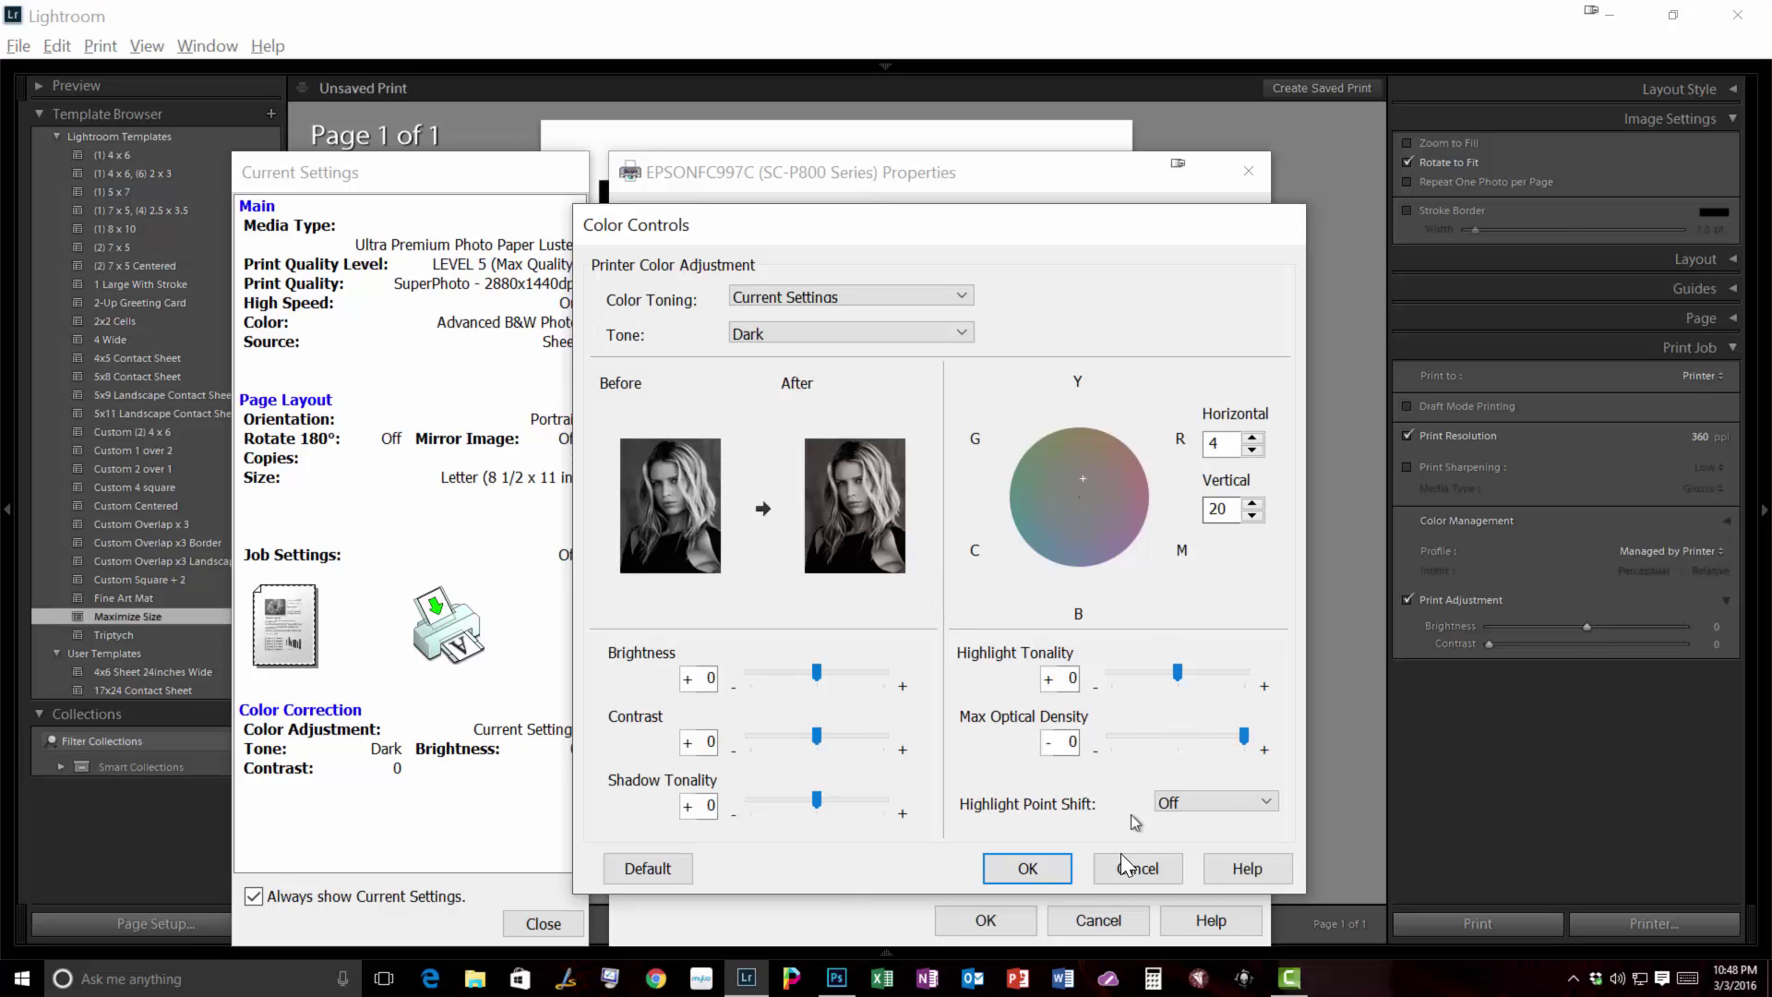
pyautogui.click(1034, 875)
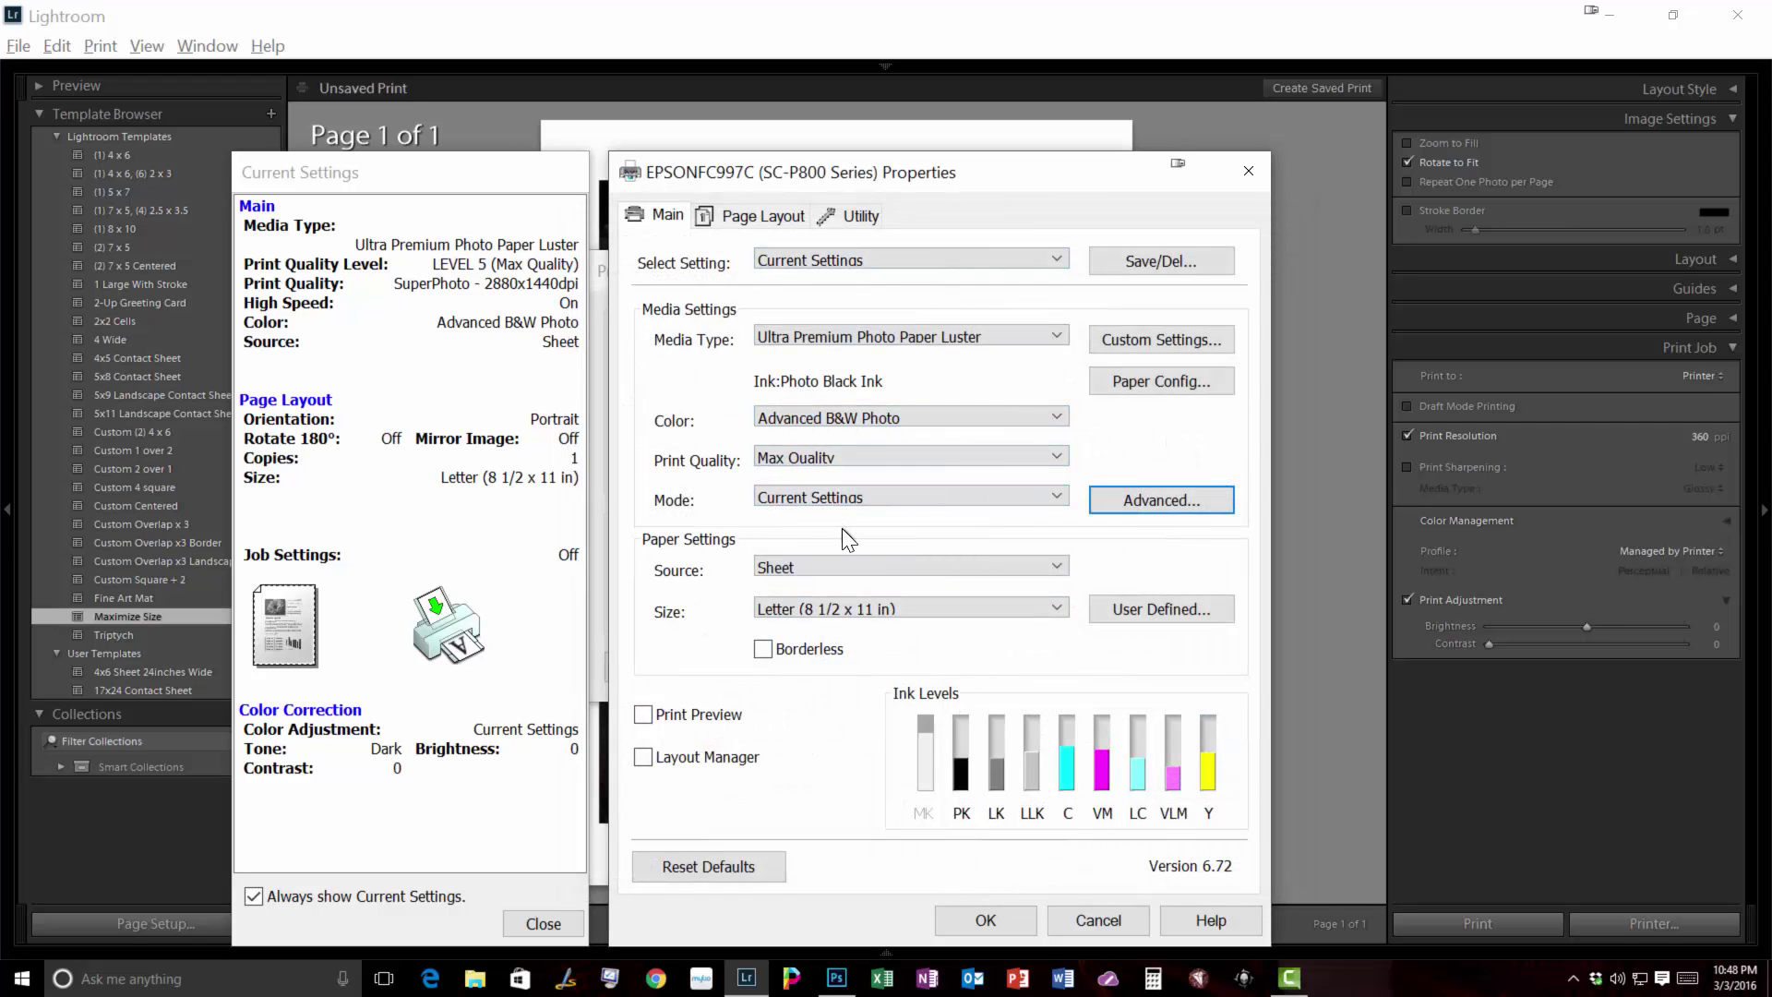
# - Confirm the Epson properties and Print Setup, then minimize Lightroom to reveal Photoshop
pyautogui.click(986, 920)
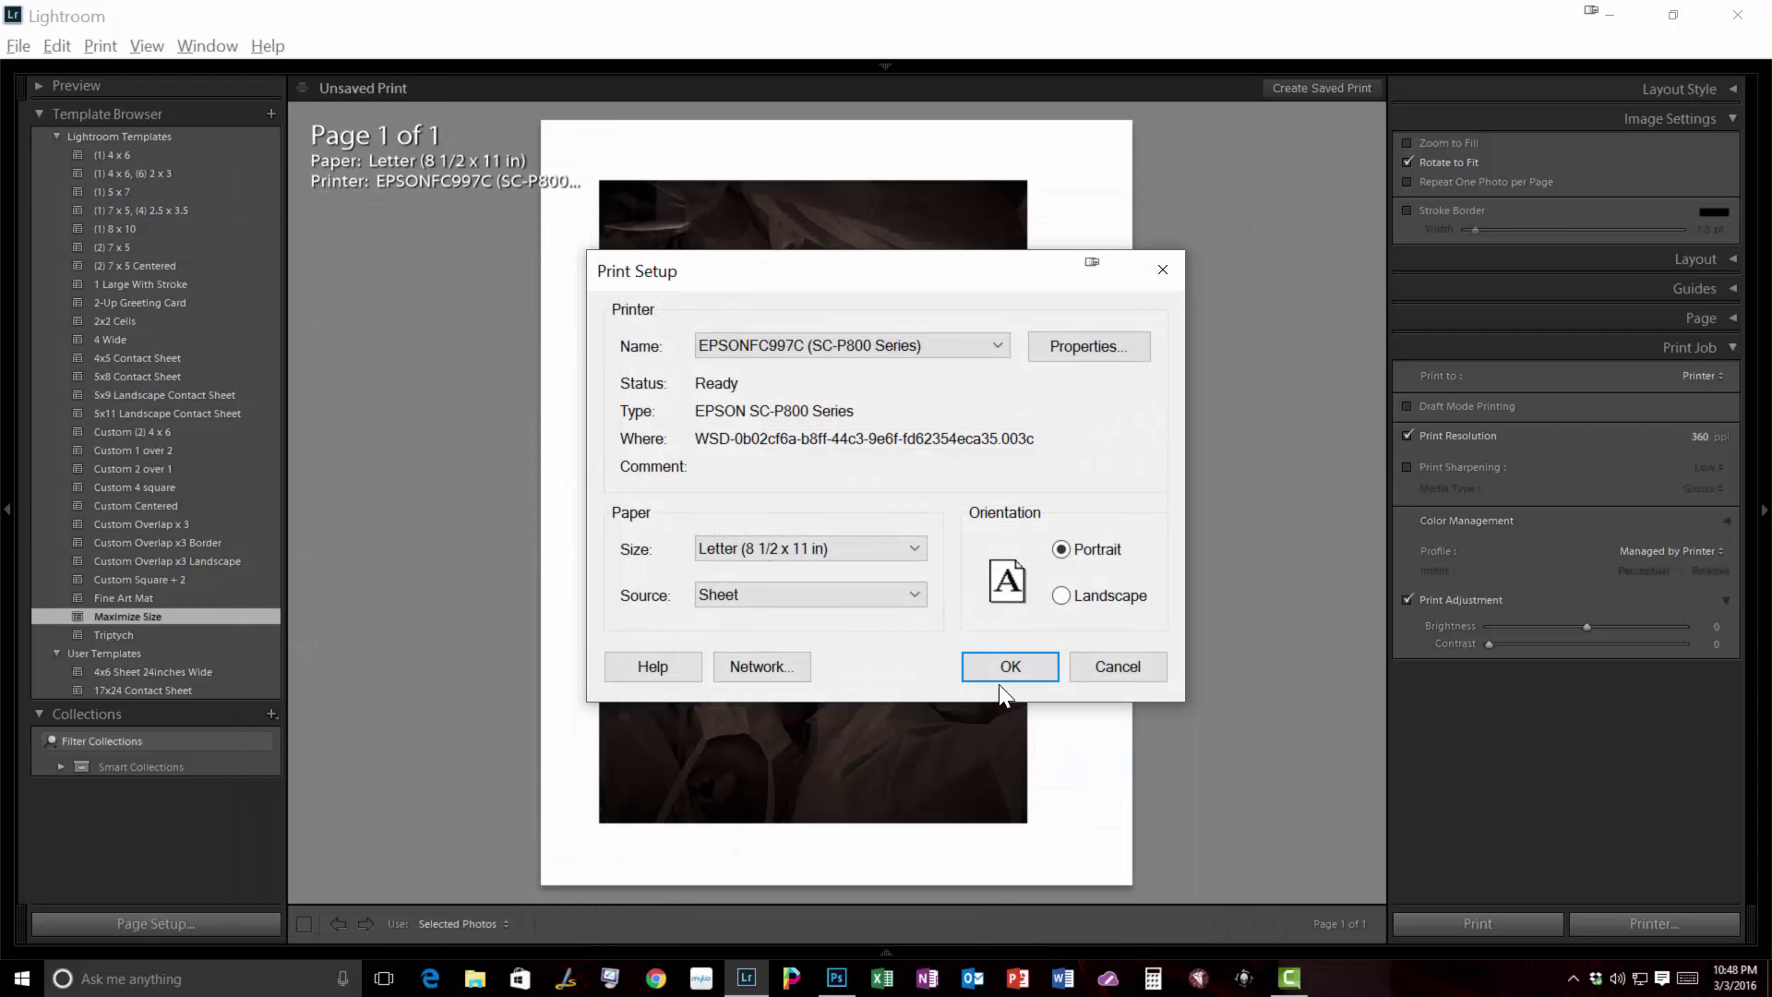
pyautogui.click(993, 667)
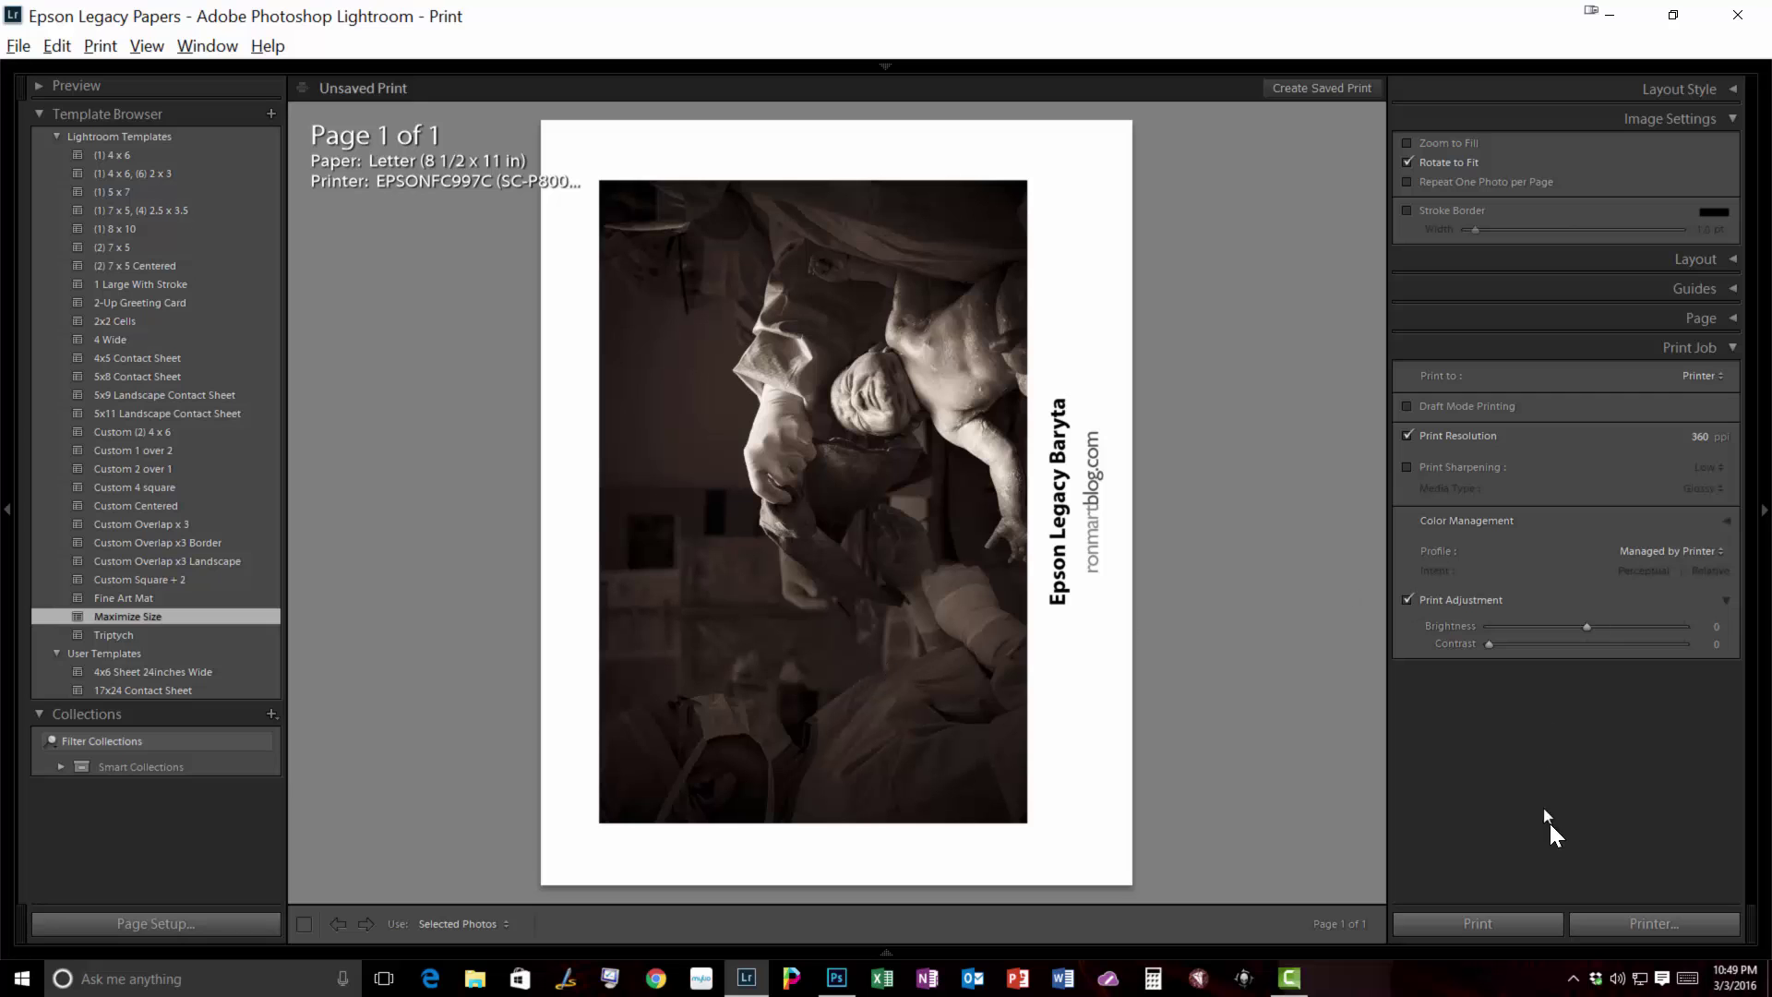
pyautogui.click(1624, 22)
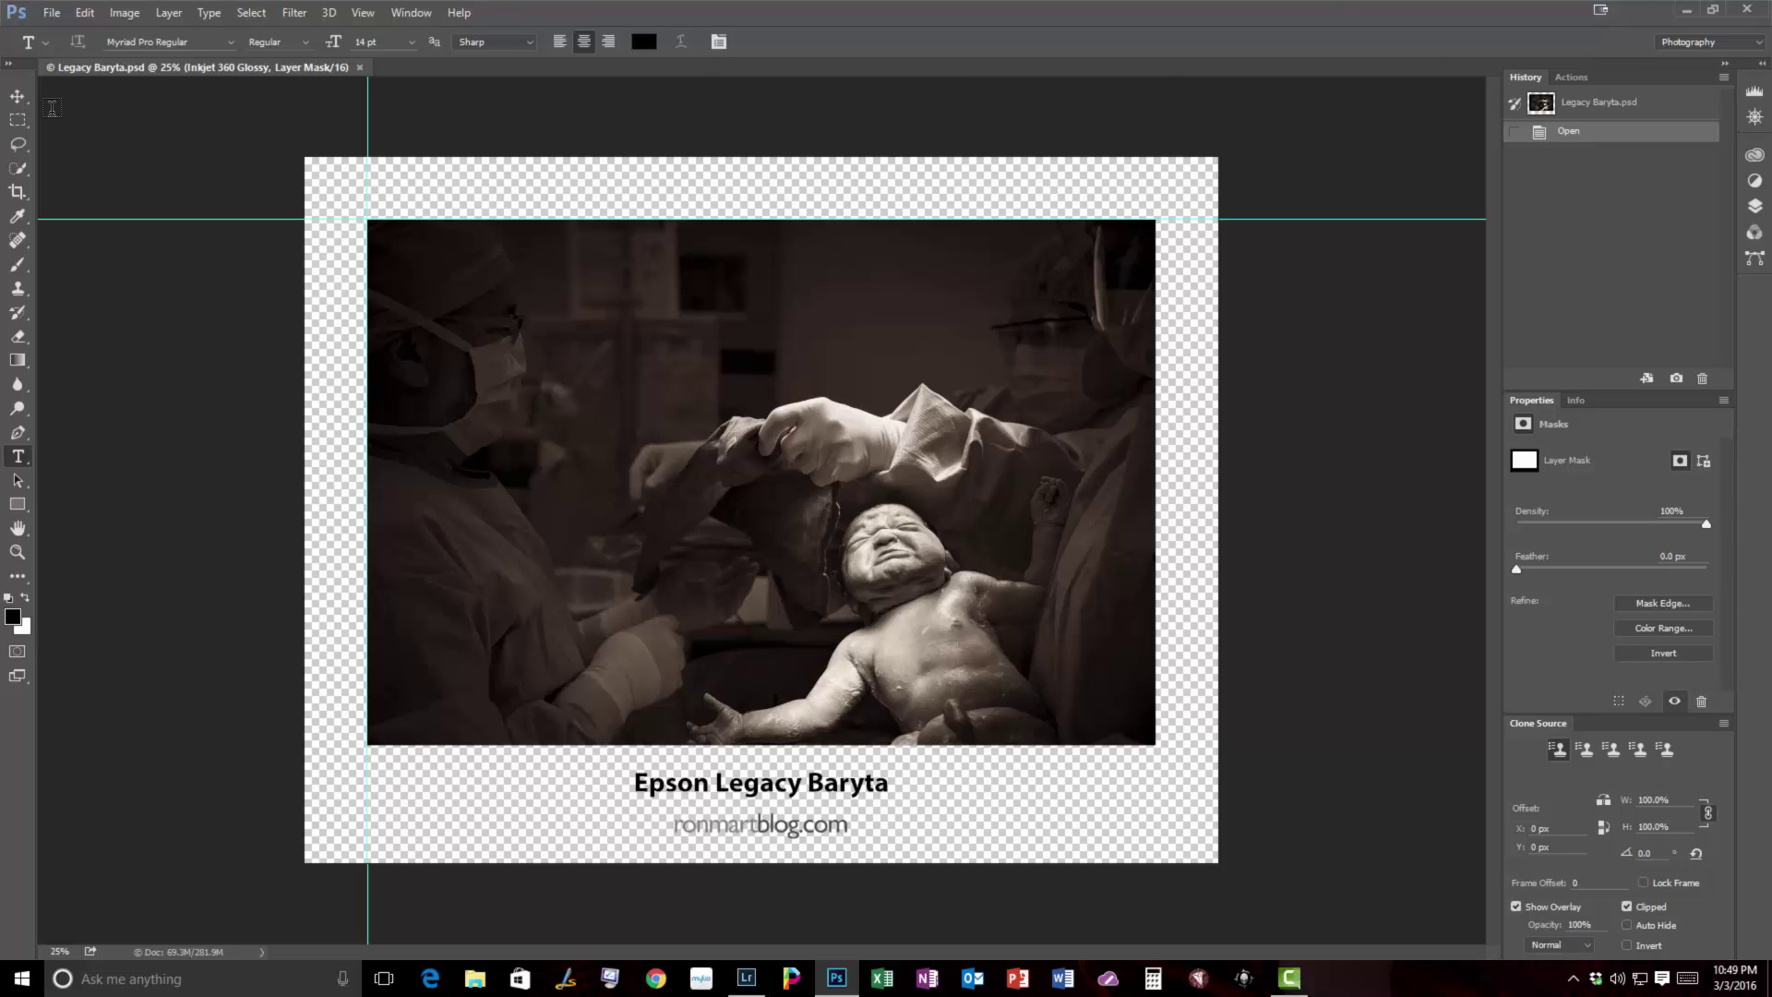
# - Open Photoshop's Print Settings and choose the SC-P800_Series LegacyBaryta_PK_v1 printer profile
pyautogui.click(51, 14)
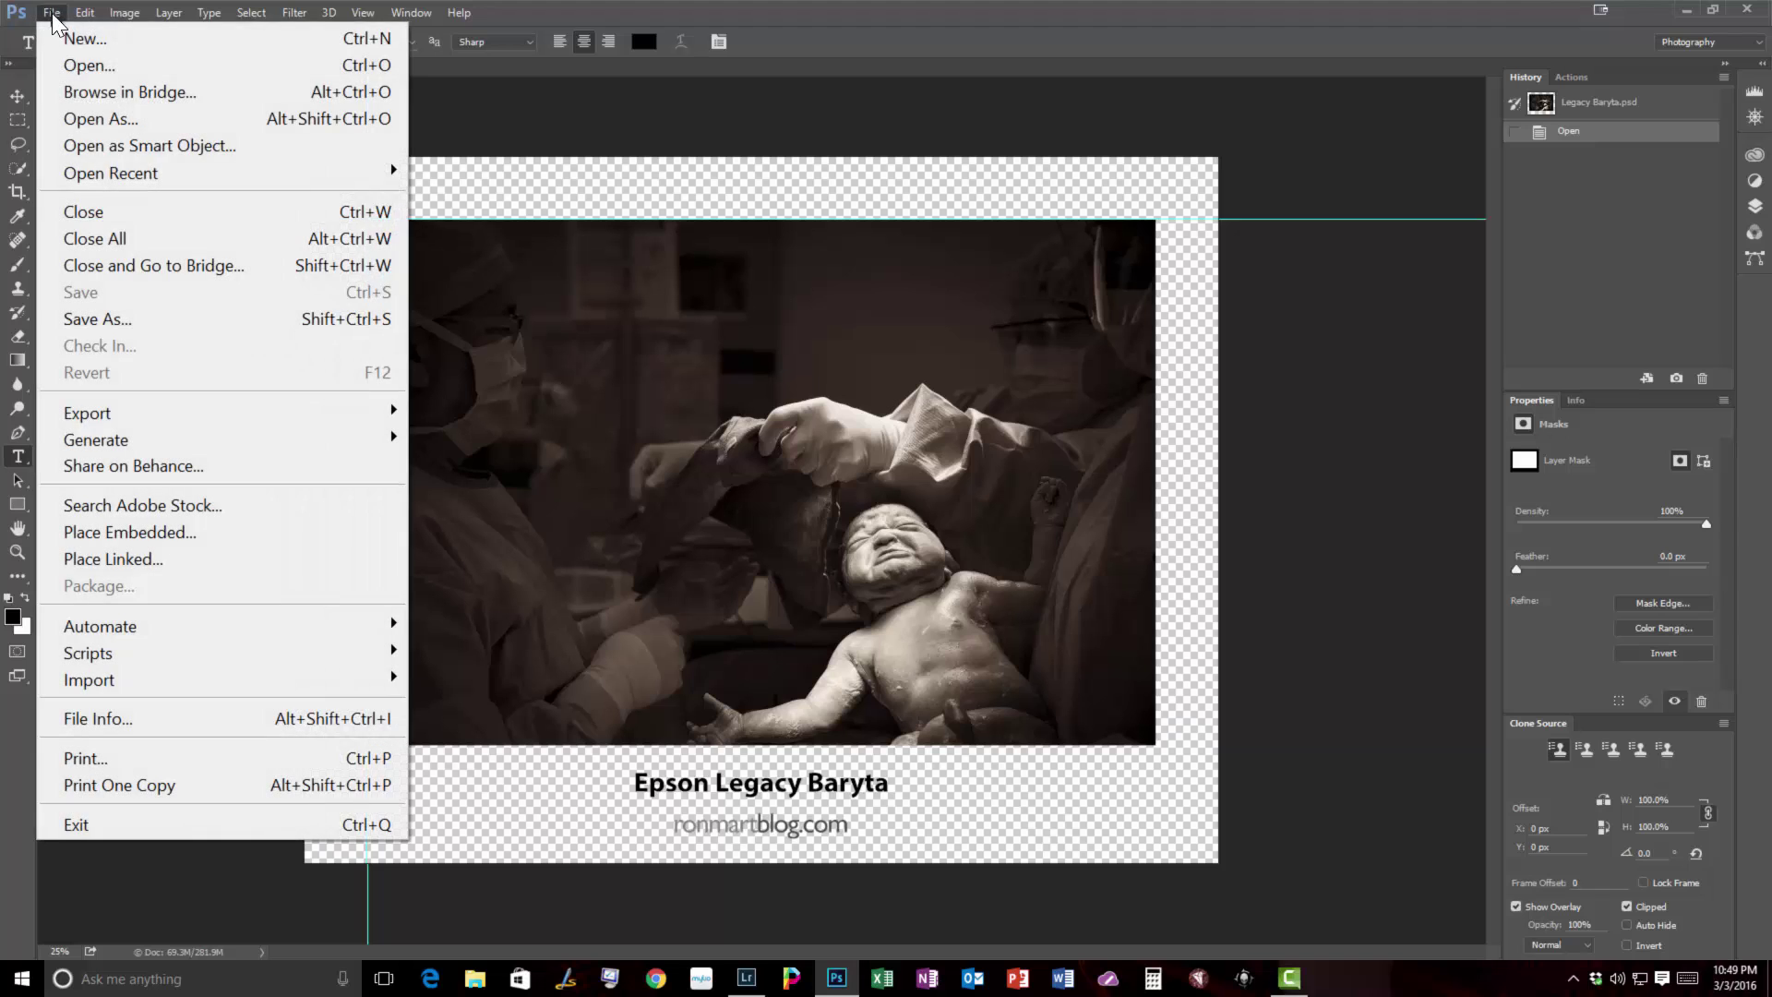
pyautogui.click(183, 747)
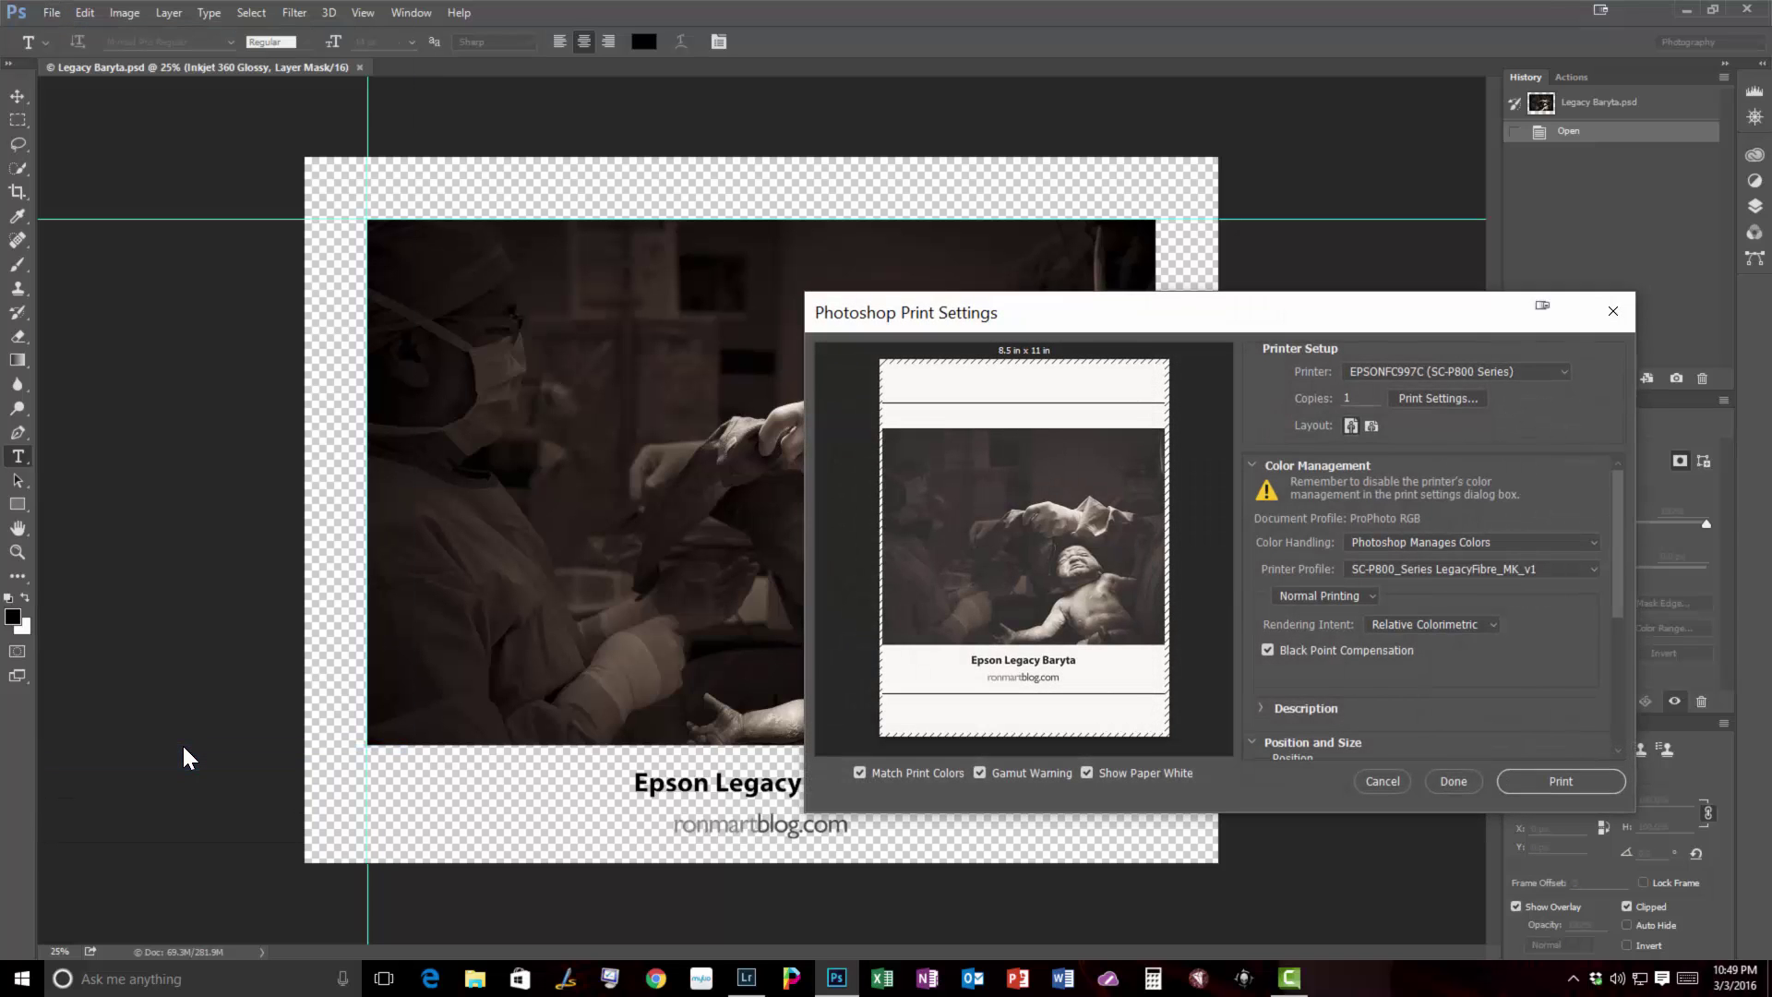
pyautogui.moveTo(1112, 323); pyautogui.dragTo(685, 200)
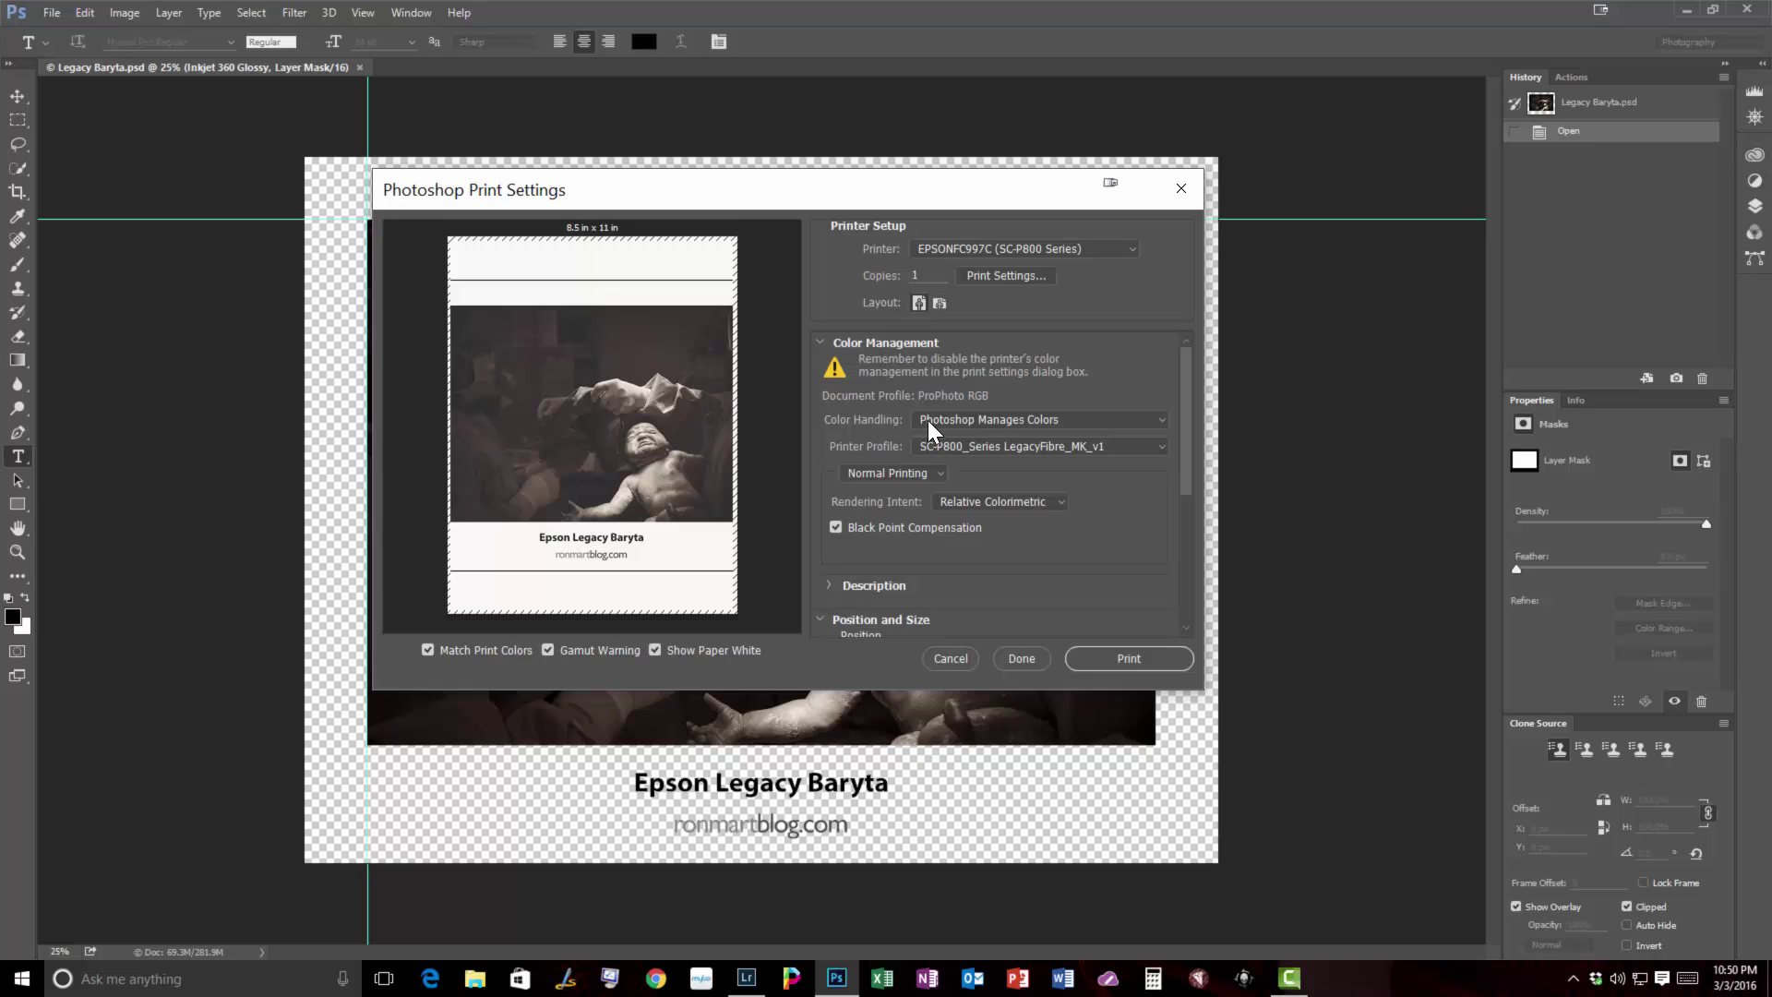
pyautogui.click(979, 445)
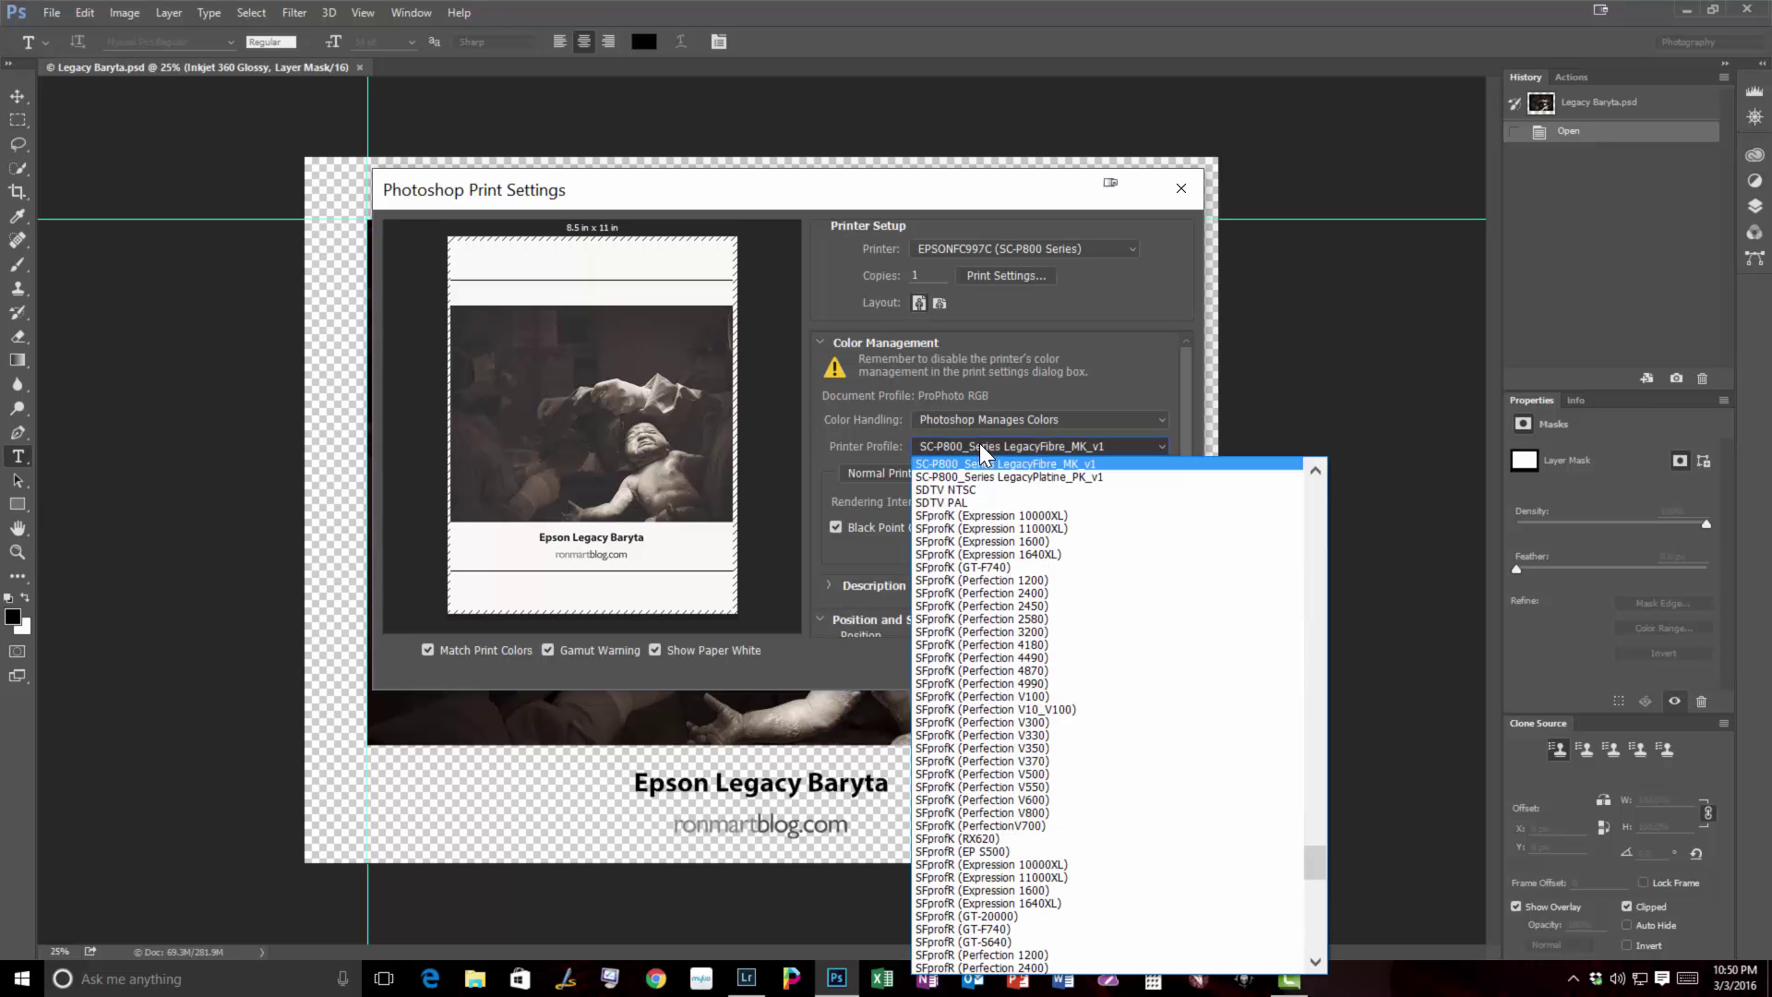
pyautogui.scroll(2, 987, 489)
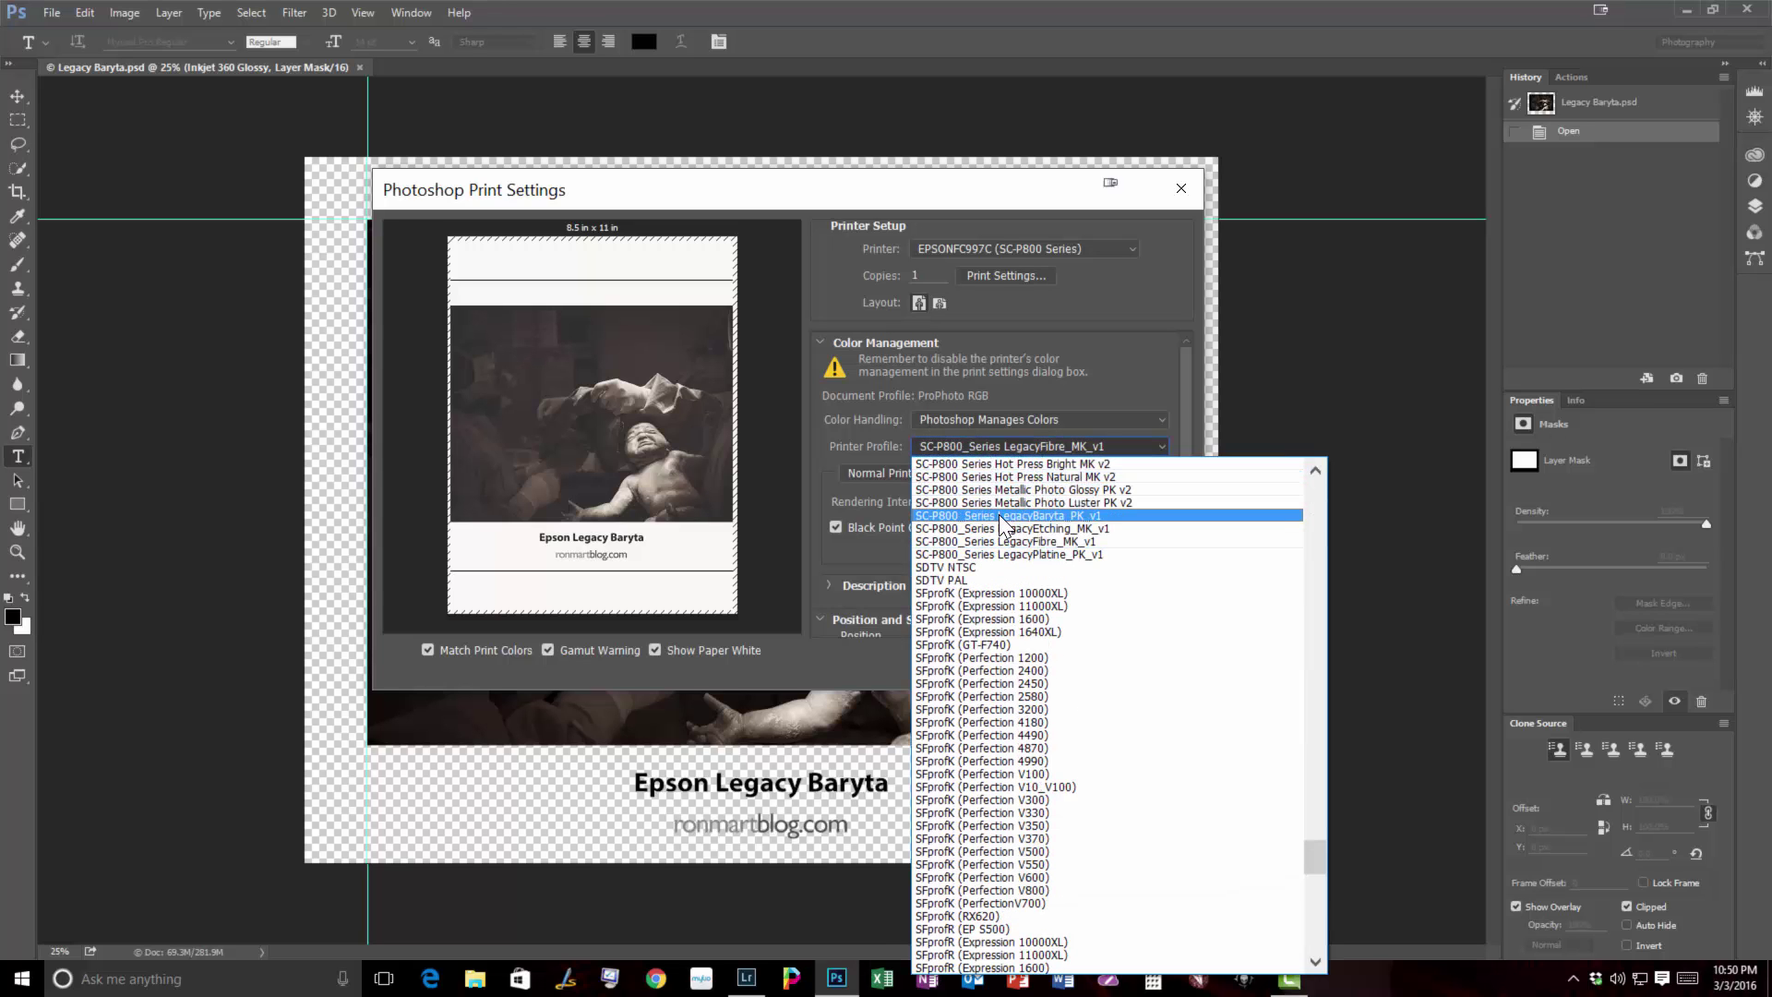
pyautogui.click(1000, 515)
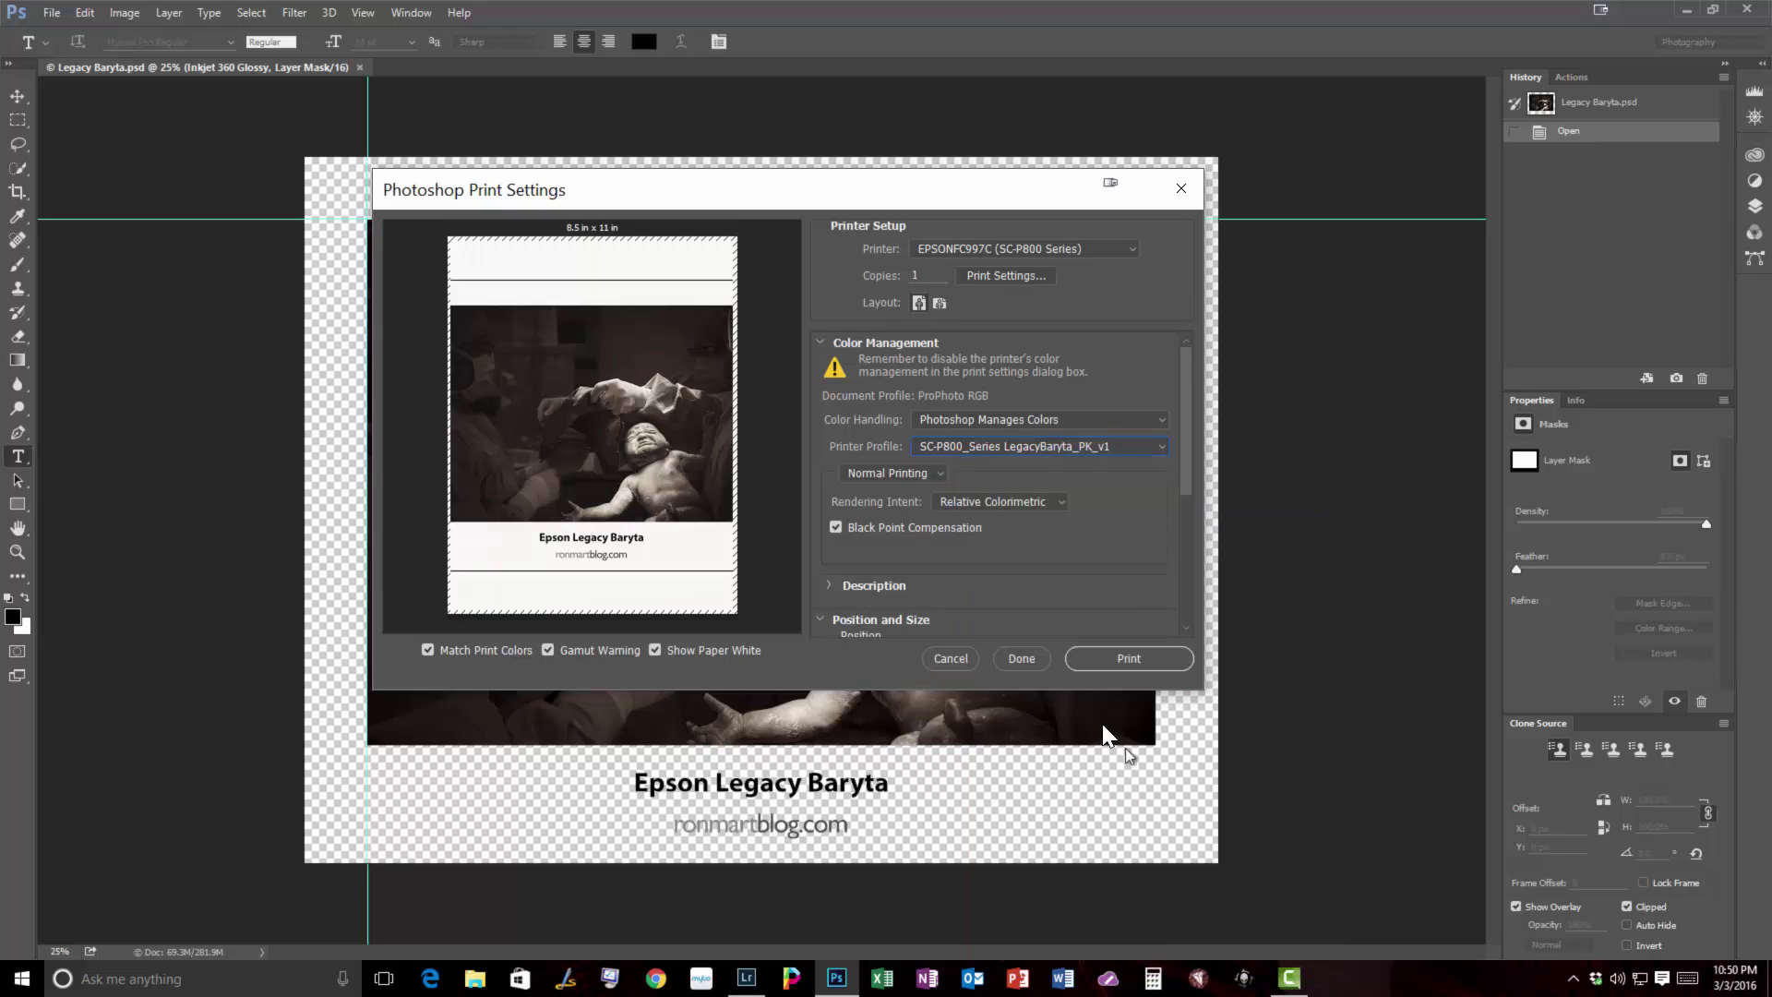
pyautogui.moveTo(1071, 690); pyautogui.dragTo(1076, 913)
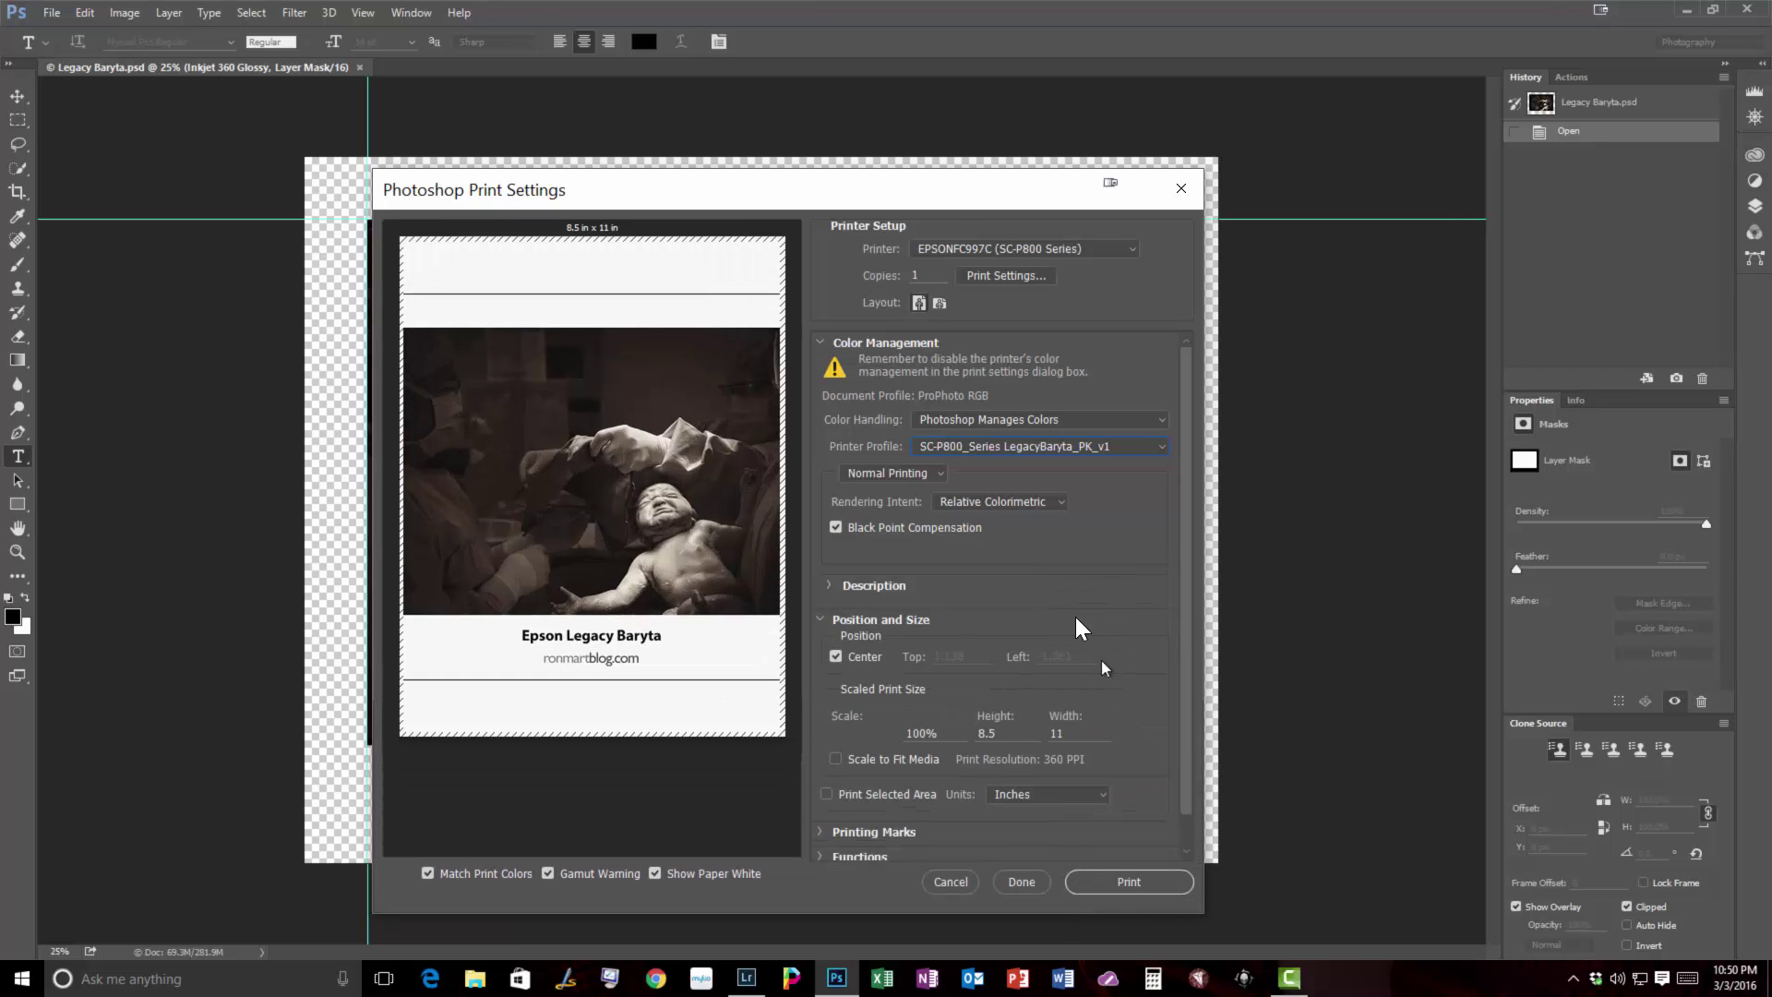
pyautogui.moveTo(922, 170); pyautogui.dragTo(937, 25)
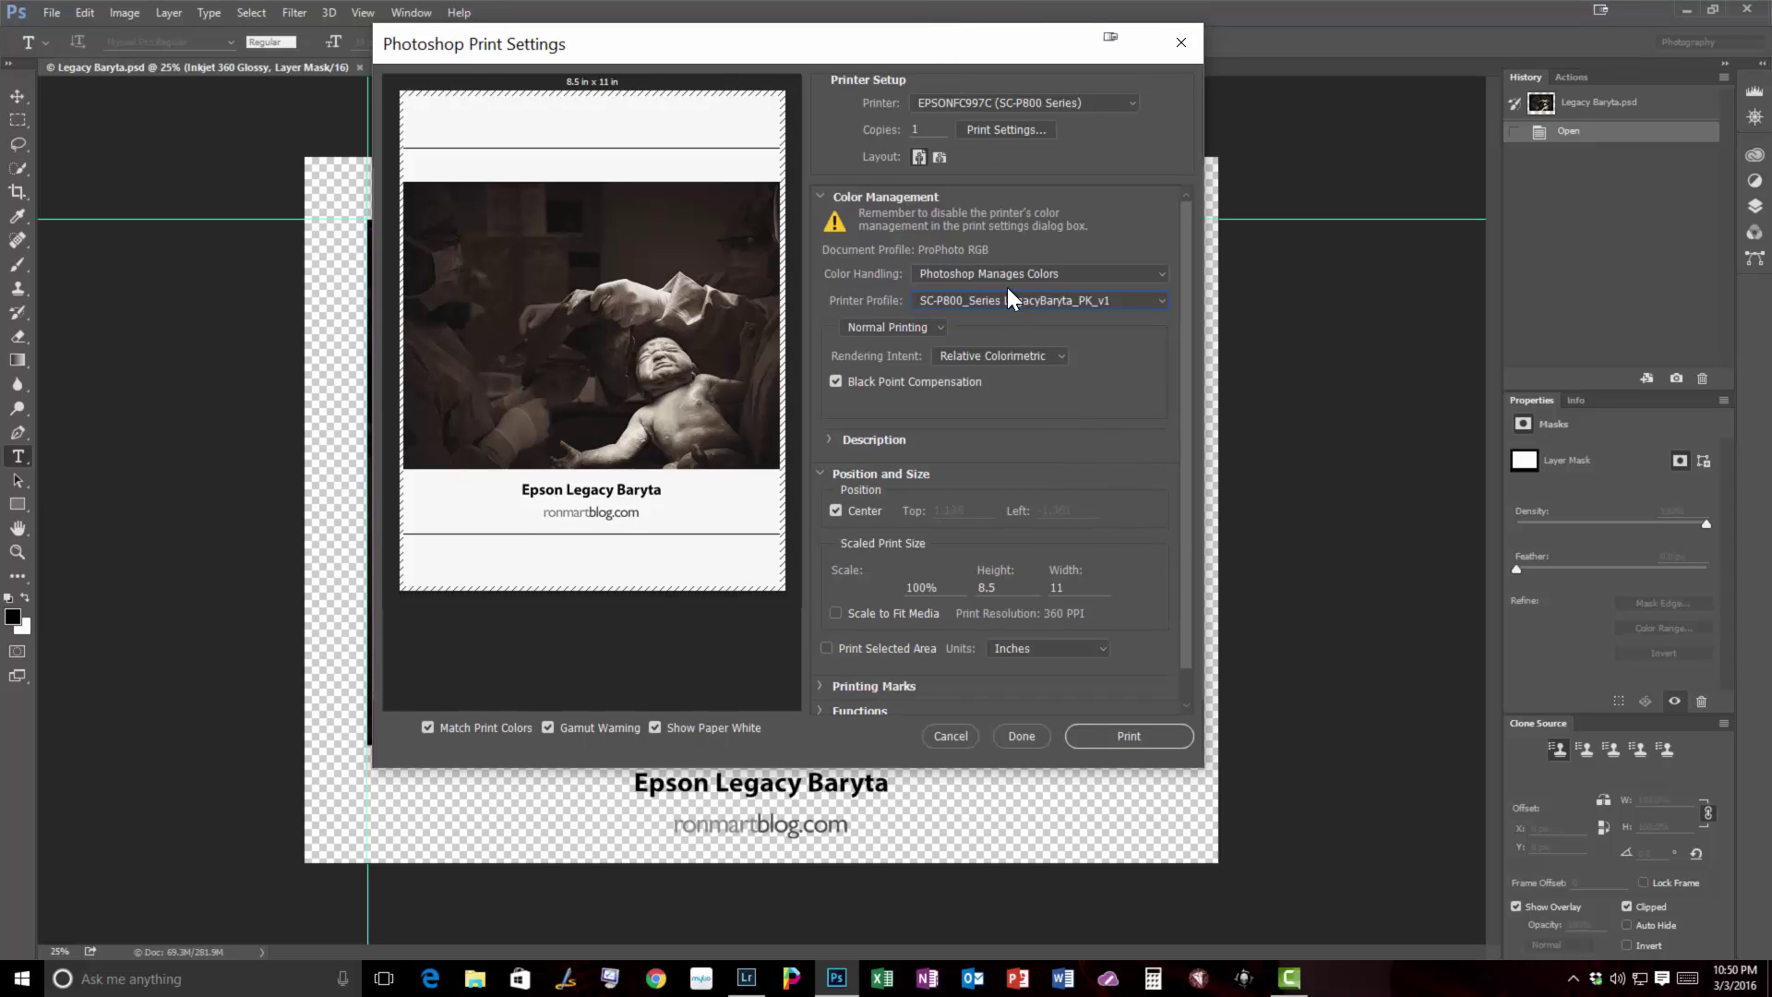
# - In the Epson driver, apply the Highest Quality preset and Ultra Premium Photo Paper Luster
pyautogui.click(1002, 130)
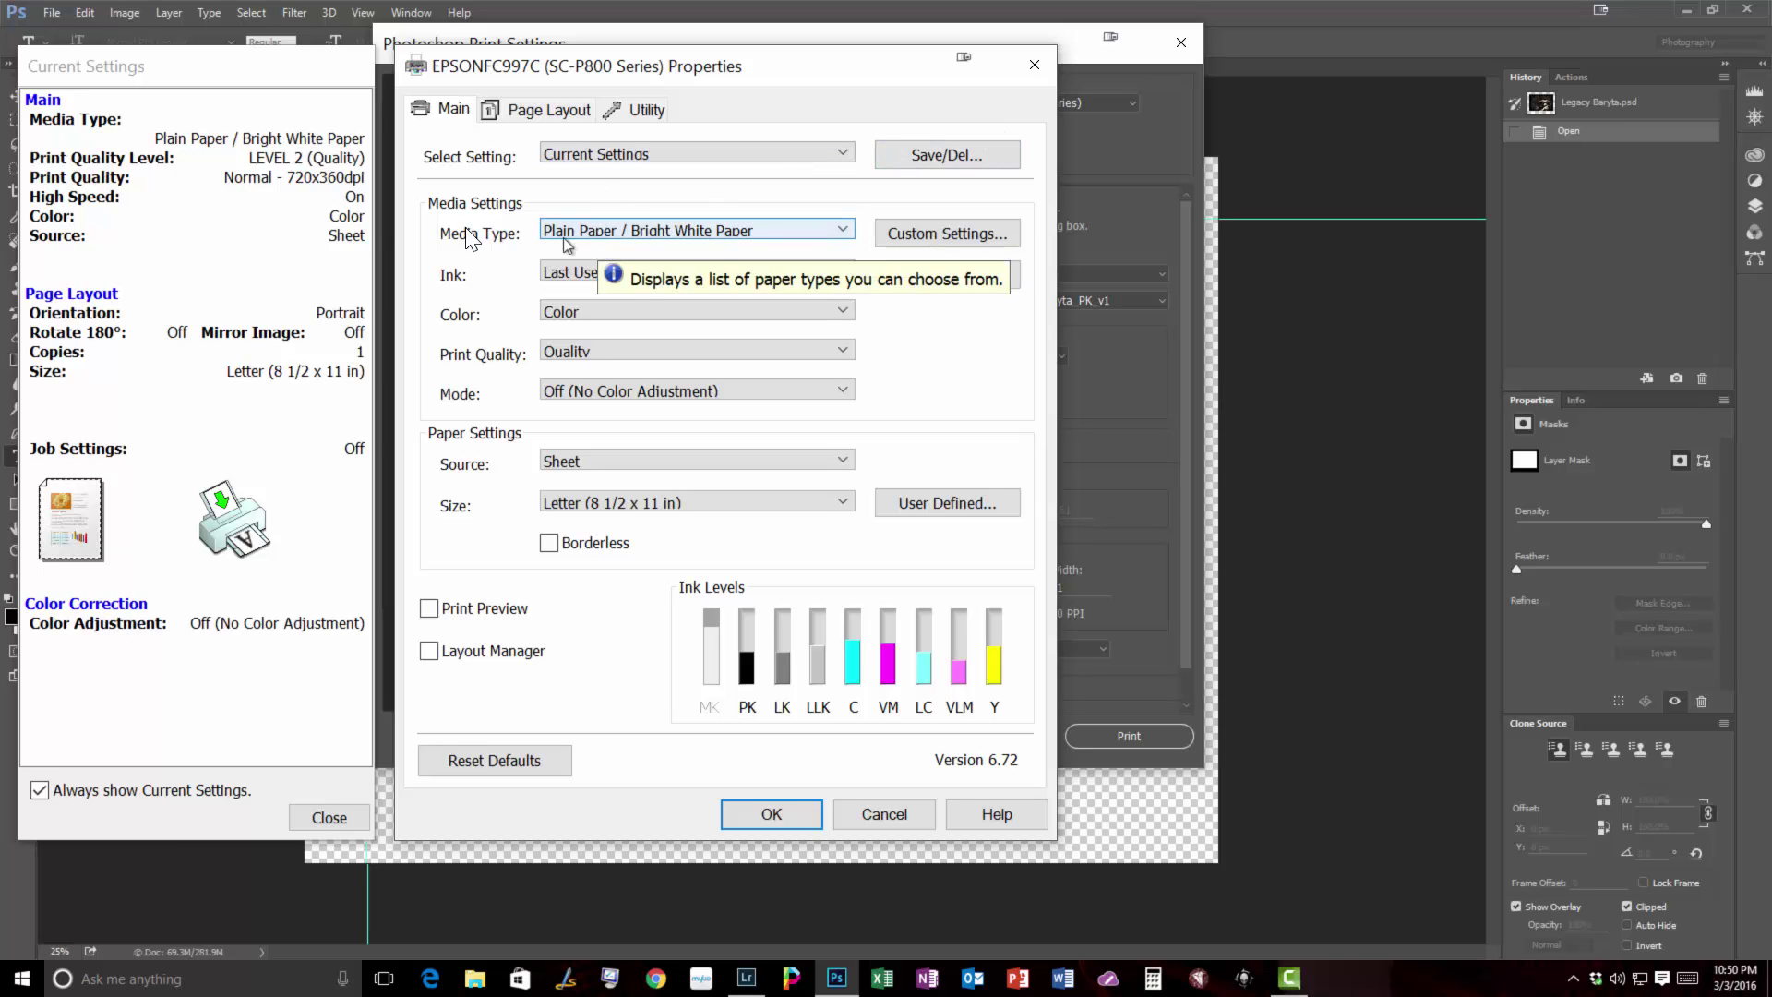
pyautogui.click(583, 153)
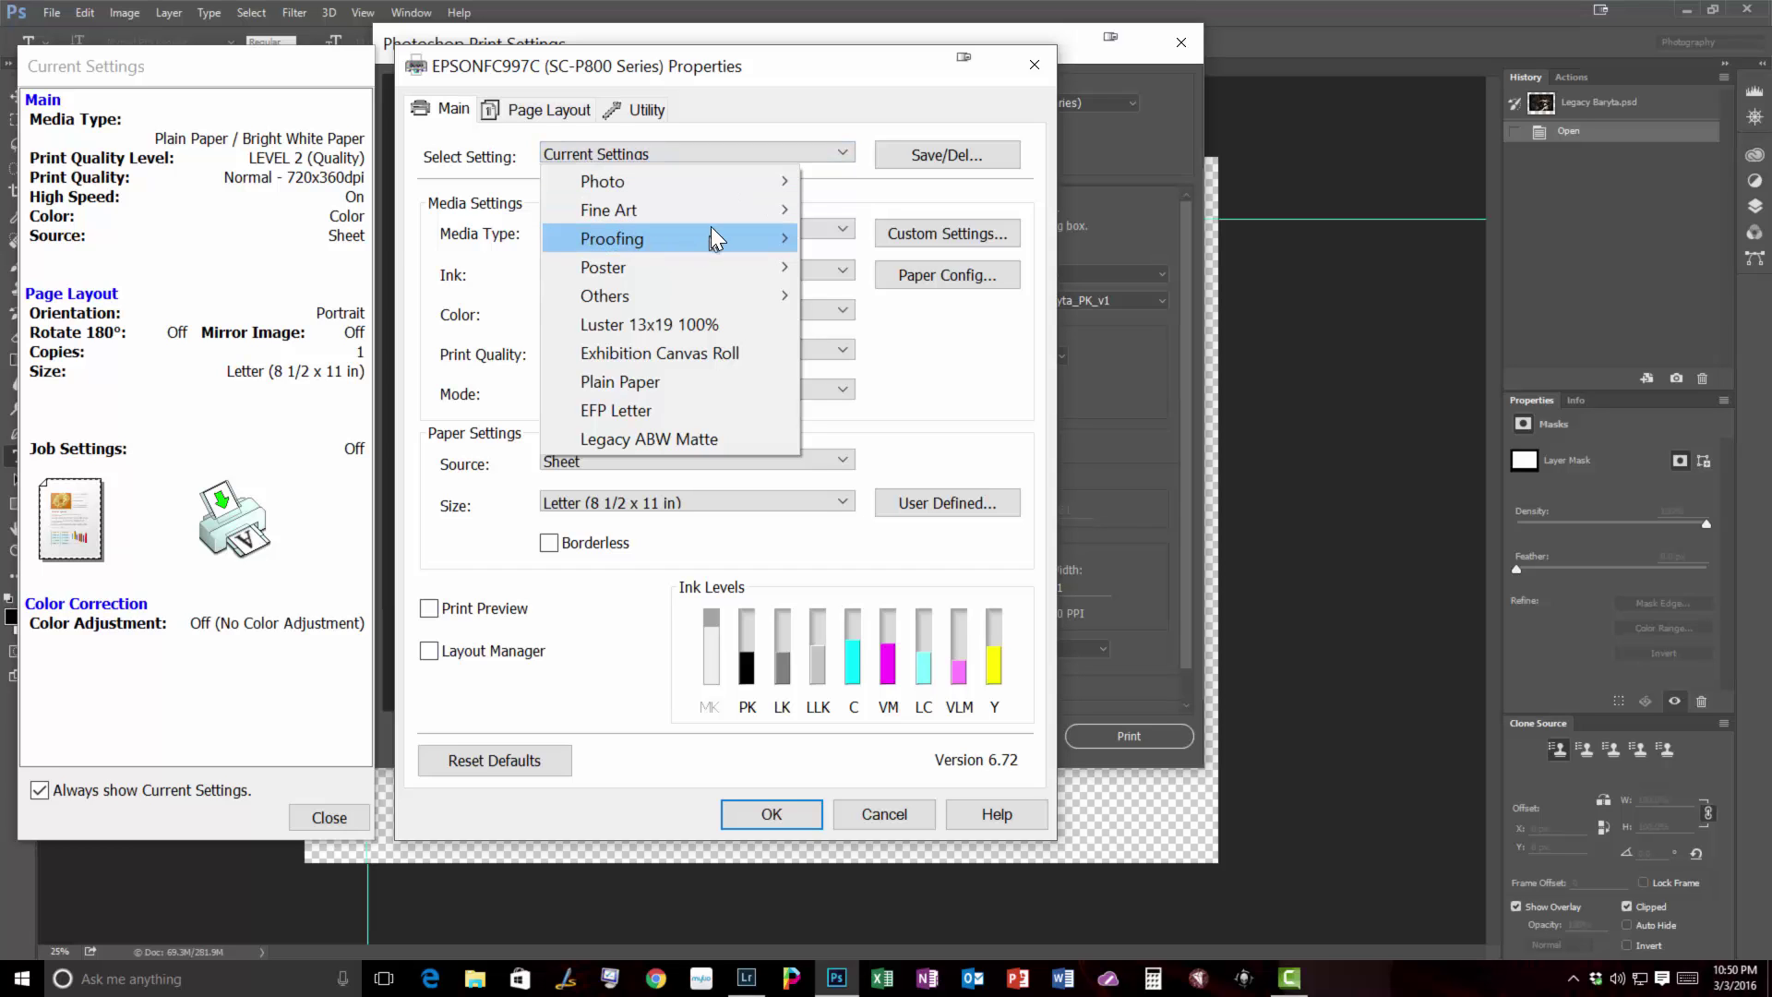
pyautogui.moveTo(663, 188)
pyautogui.click(432, 181)
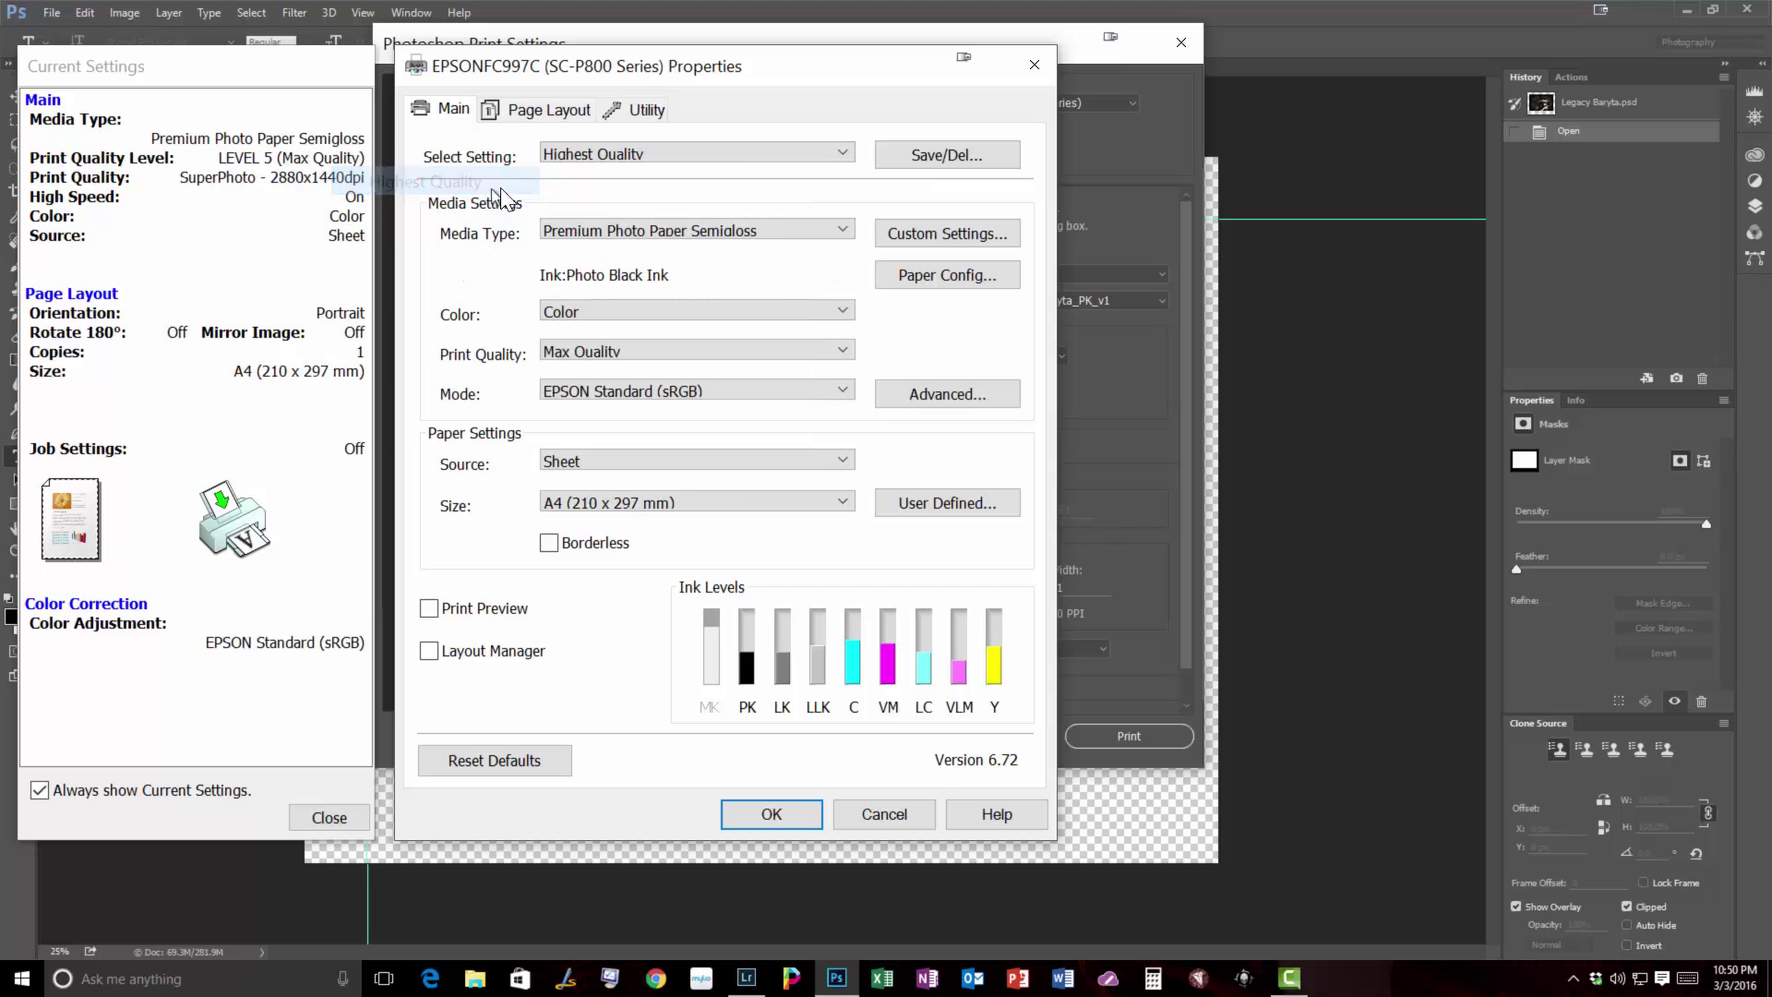
pyautogui.click(594, 236)
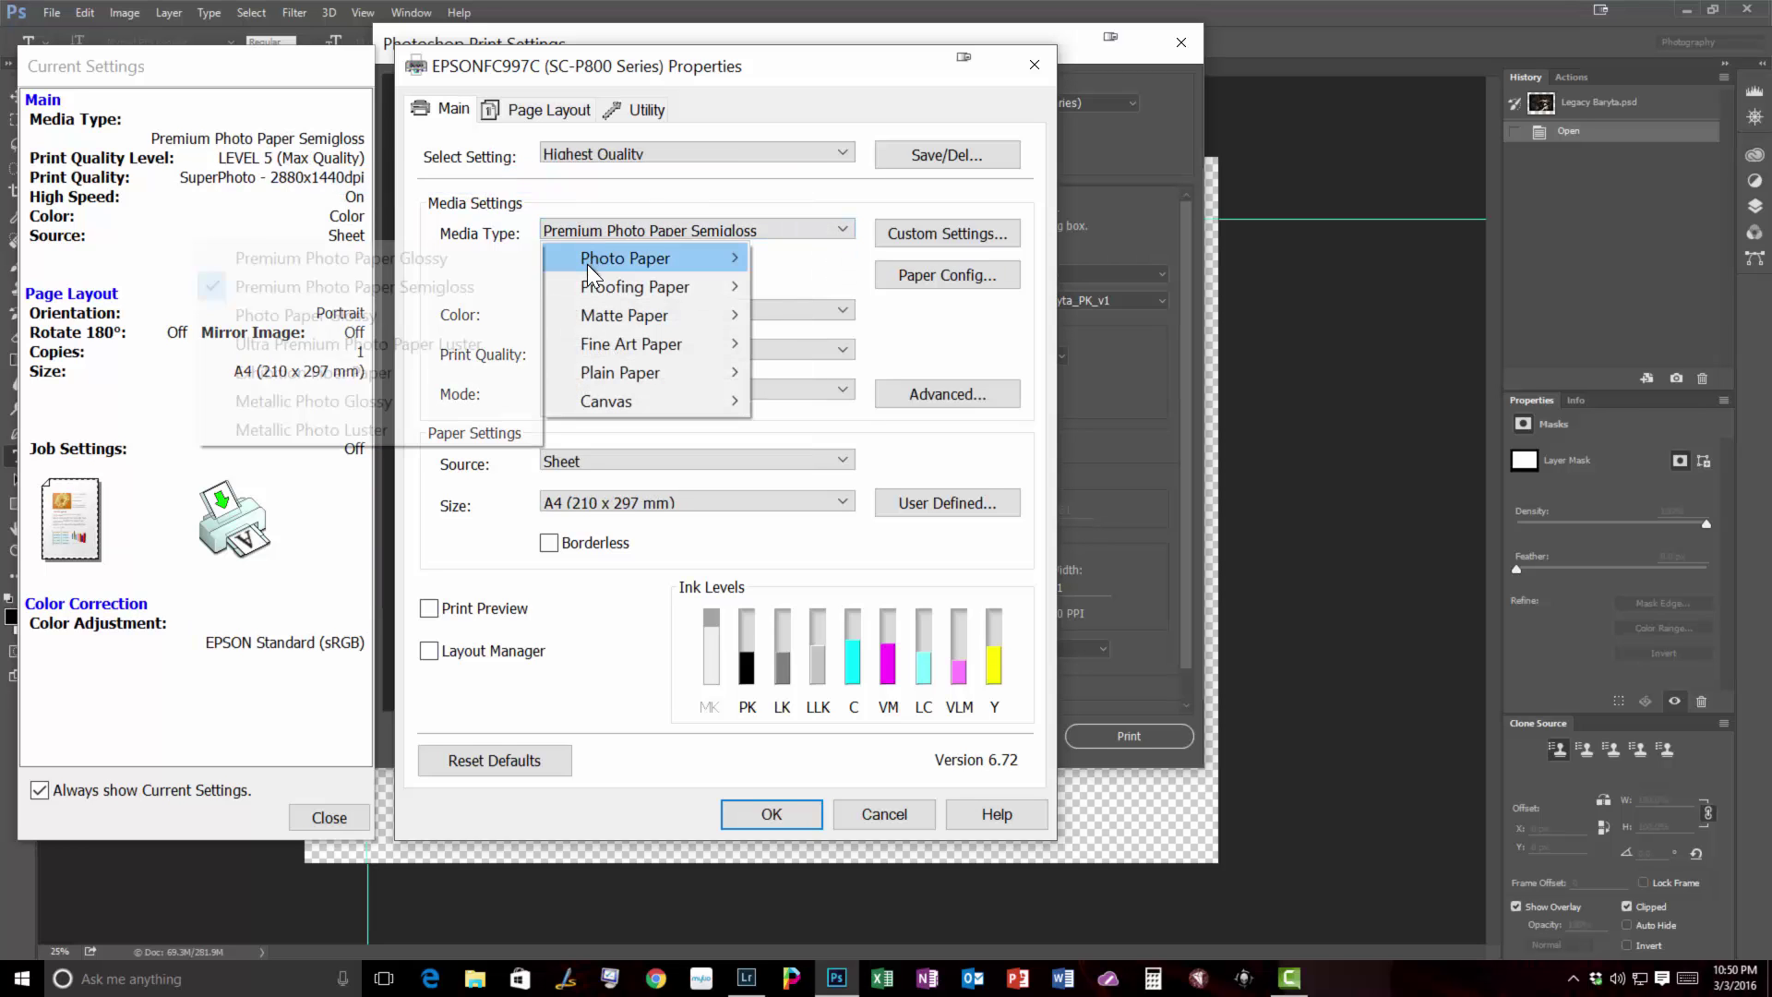
pyautogui.moveTo(581, 266)
pyautogui.click(480, 347)
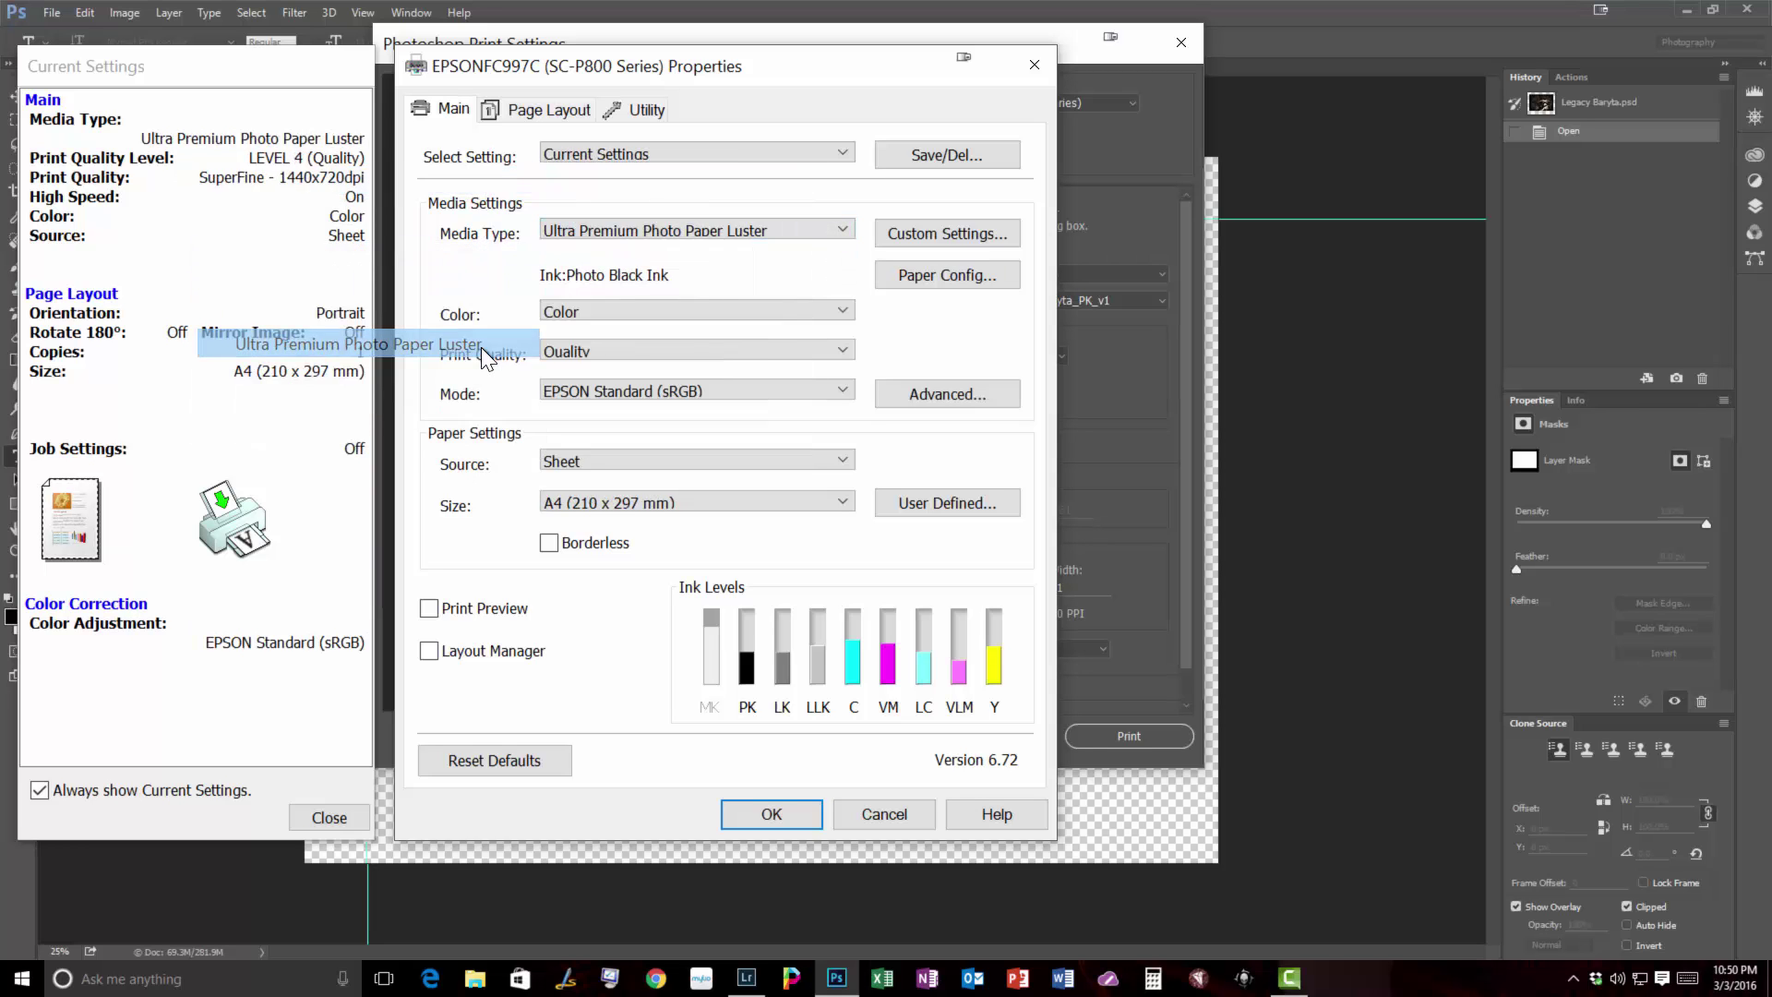
# - Set Max Quality, colour adjustment Off, and Letter (8 1/2 x 11 in) paper size
pyautogui.click(569, 357)
pyautogui.click(566, 385)
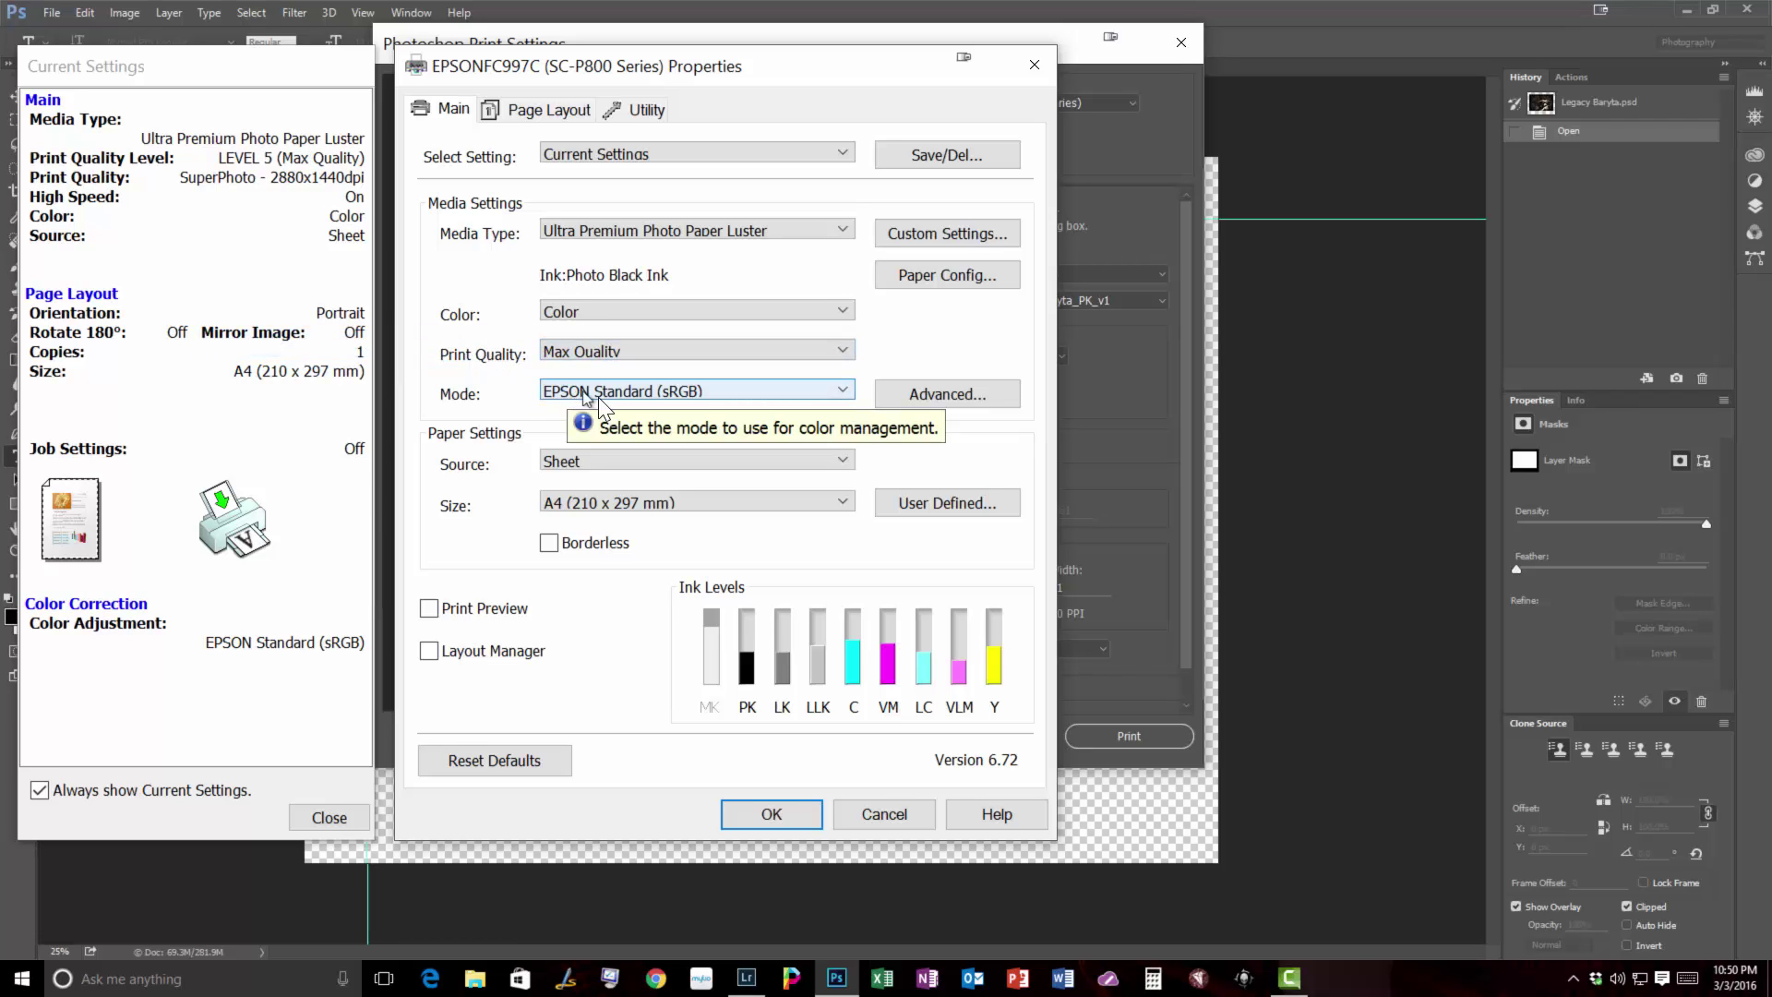
pyautogui.click(592, 397)
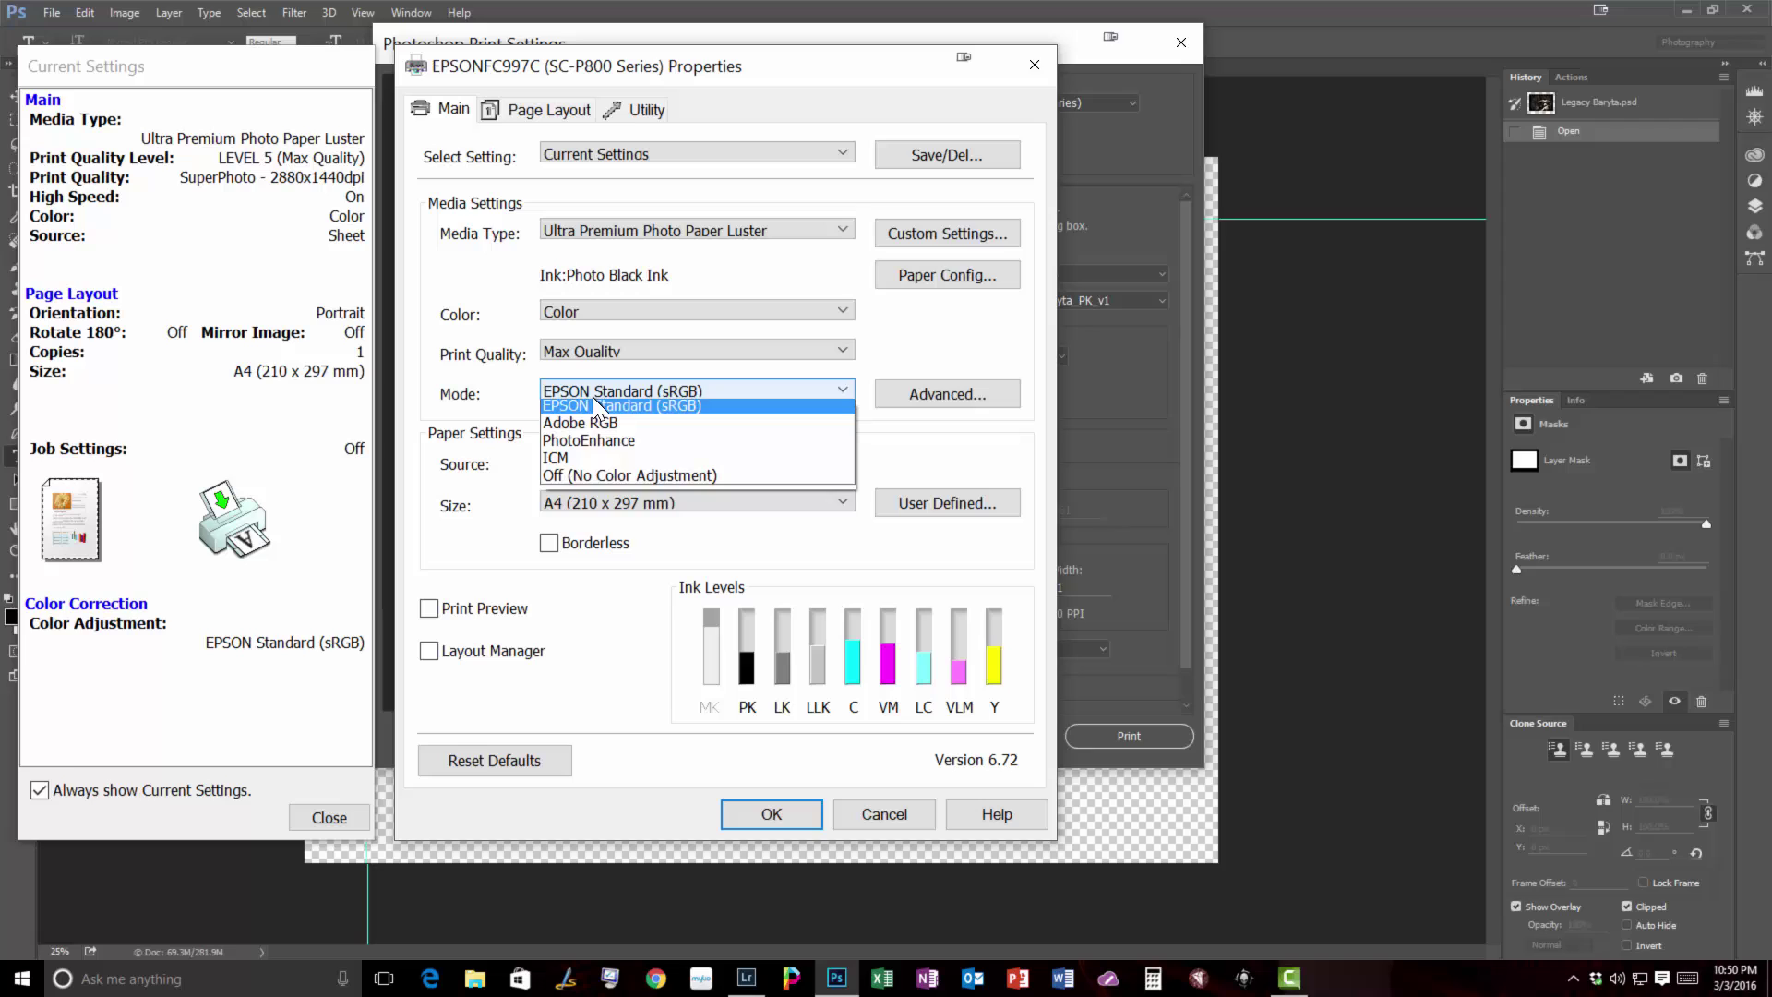
pyautogui.click(585, 480)
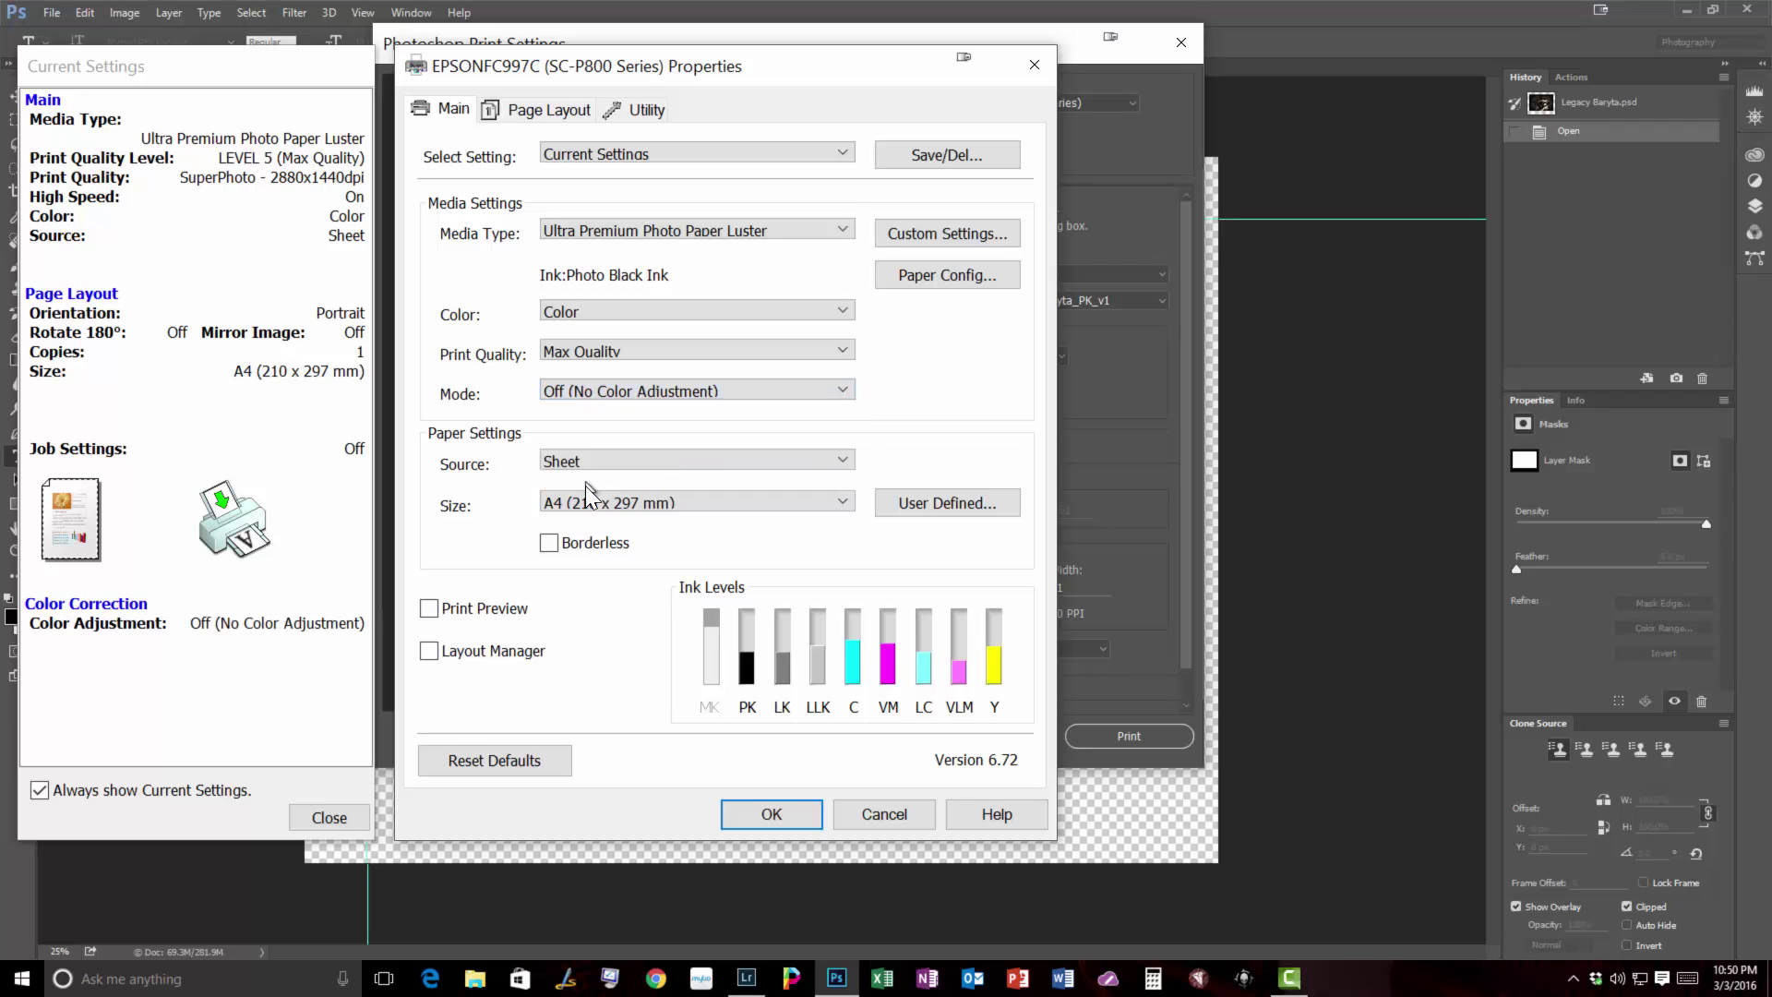
pyautogui.click(586, 501)
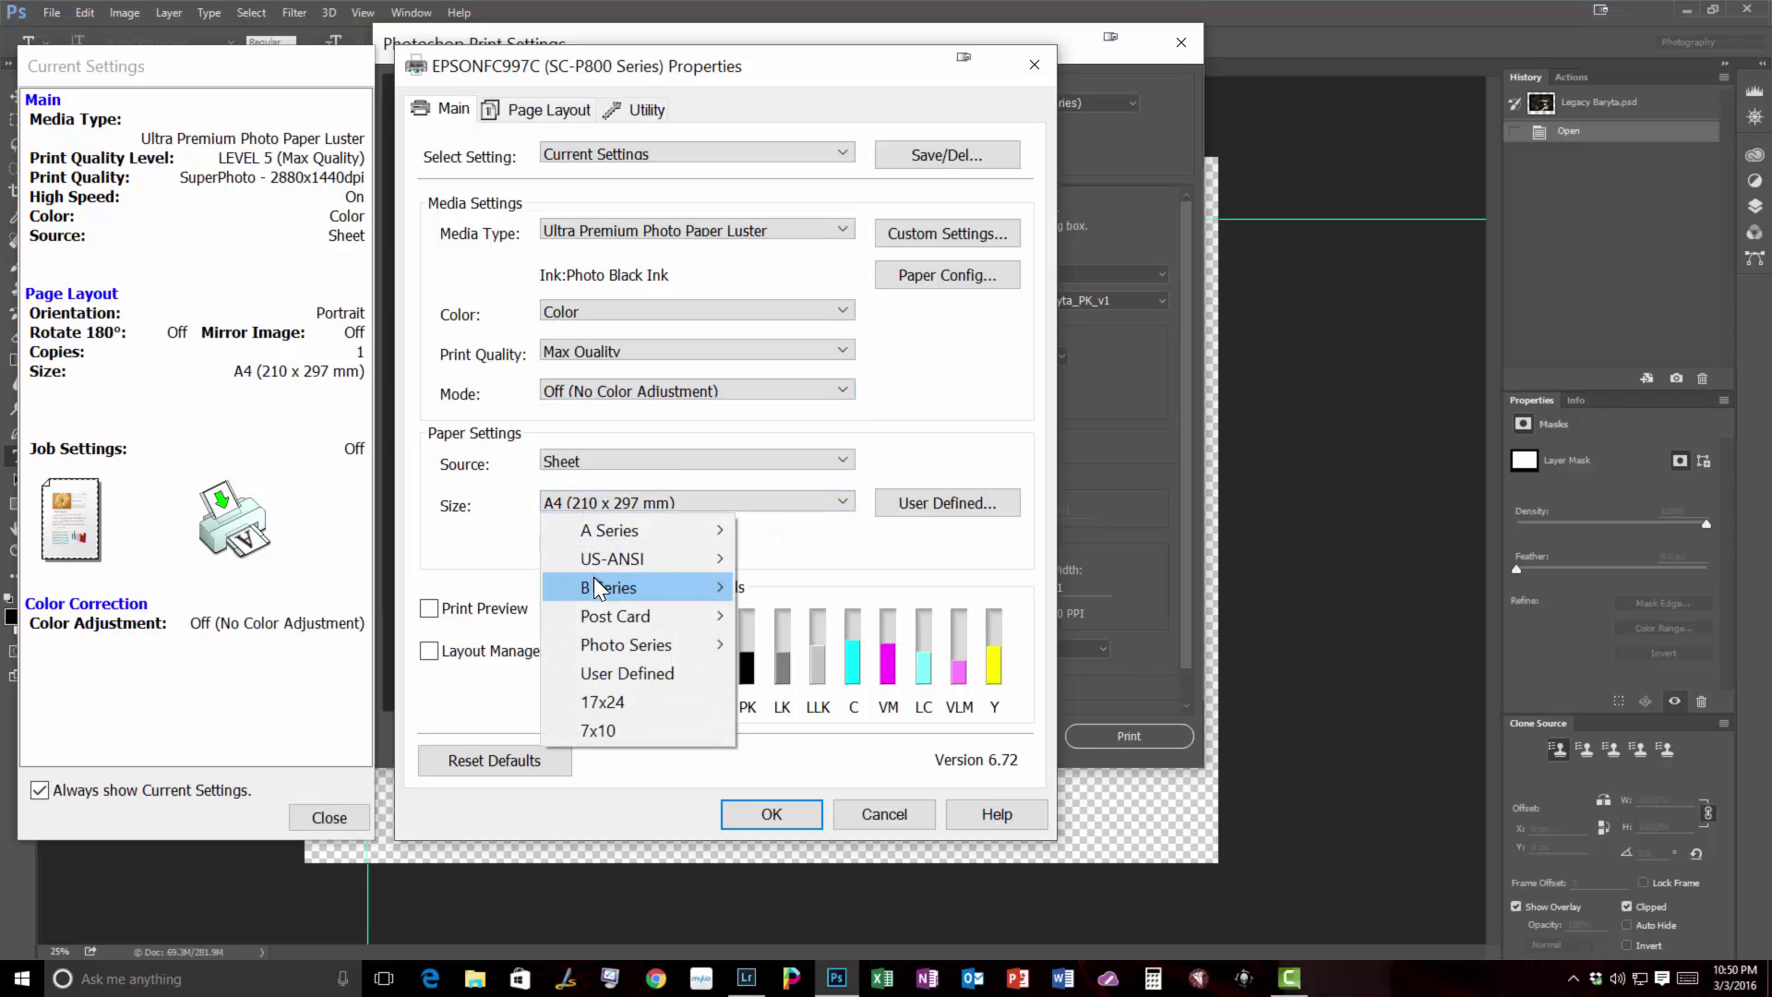
pyautogui.moveTo(584, 562)
pyautogui.click(528, 563)
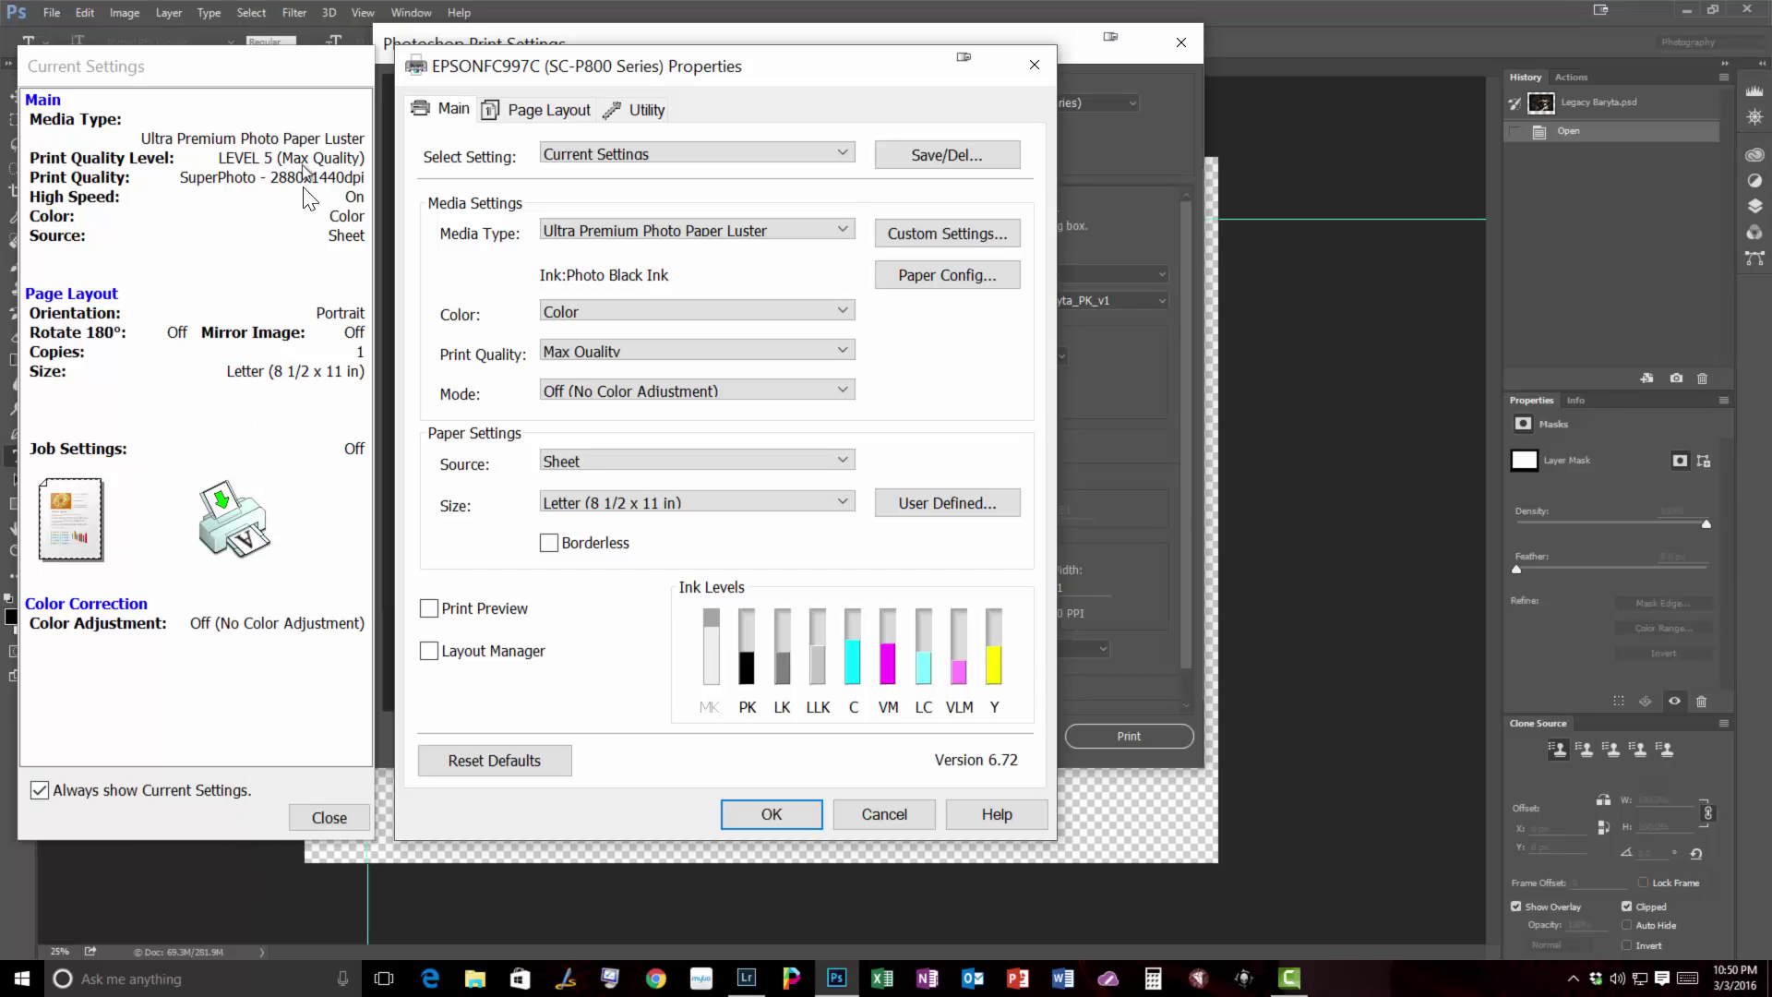
# - Set Landscape orientation, confirm the driver, and keep the 11 x 8.5 in print settings
pyautogui.click(523, 108)
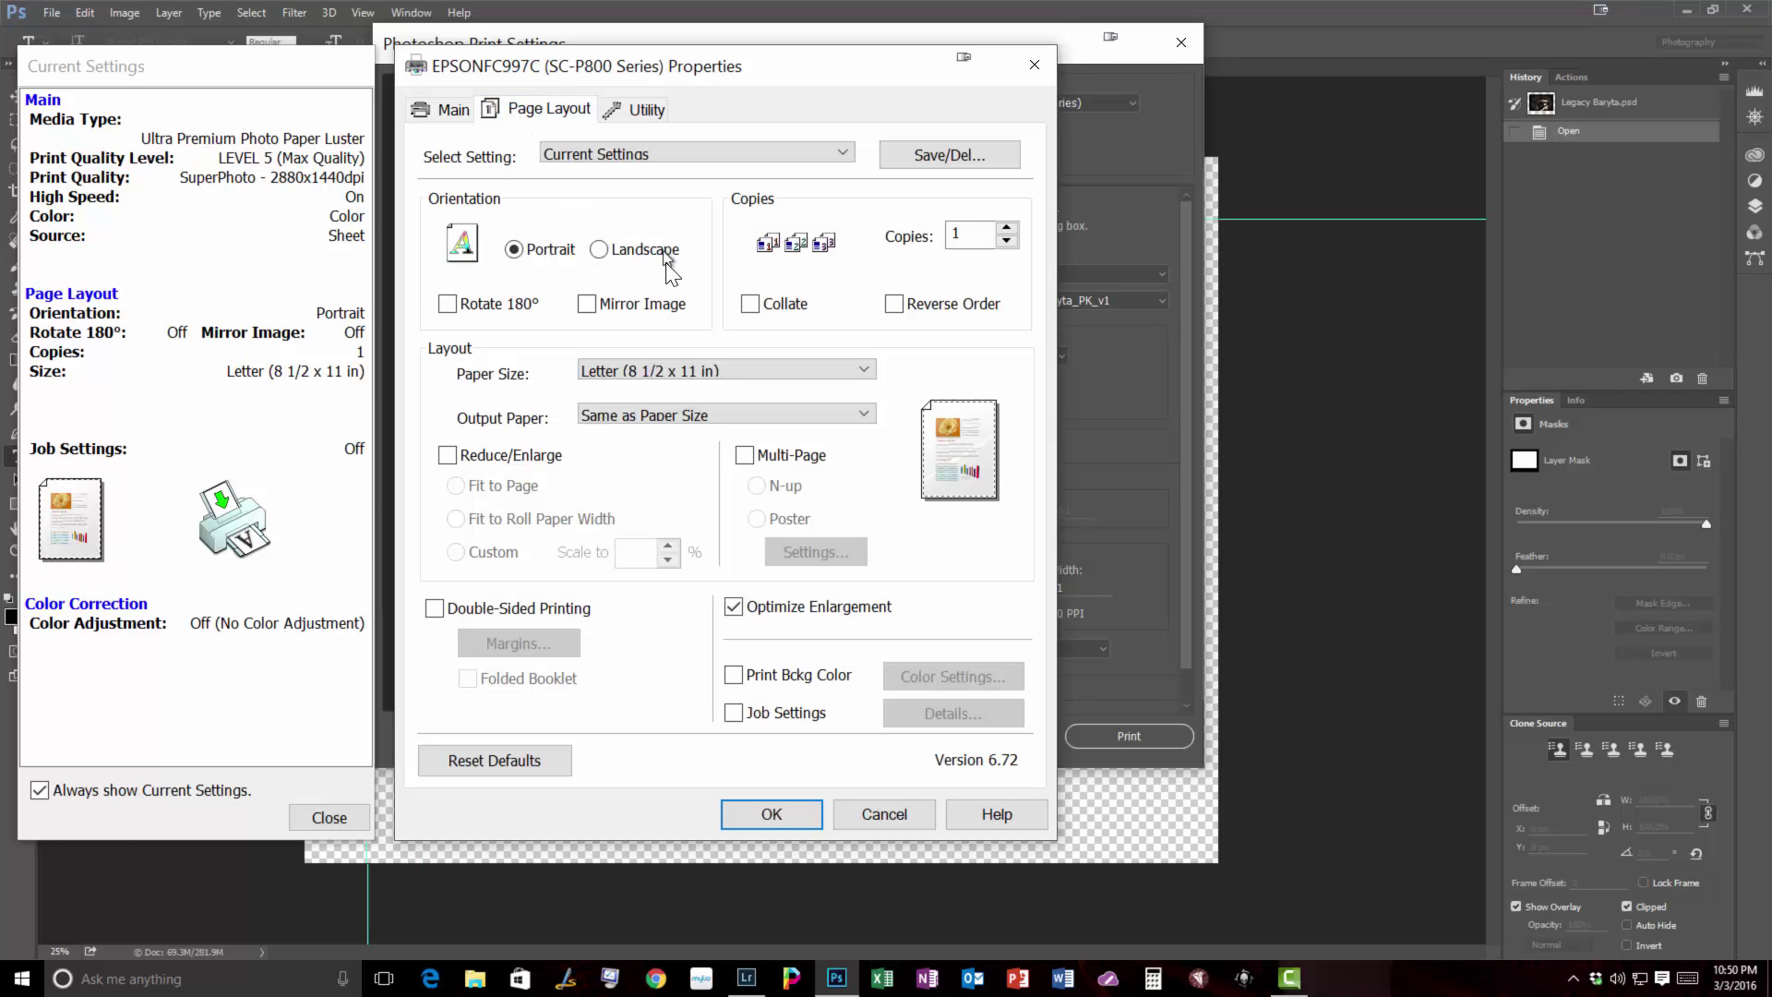
pyautogui.click(615, 254)
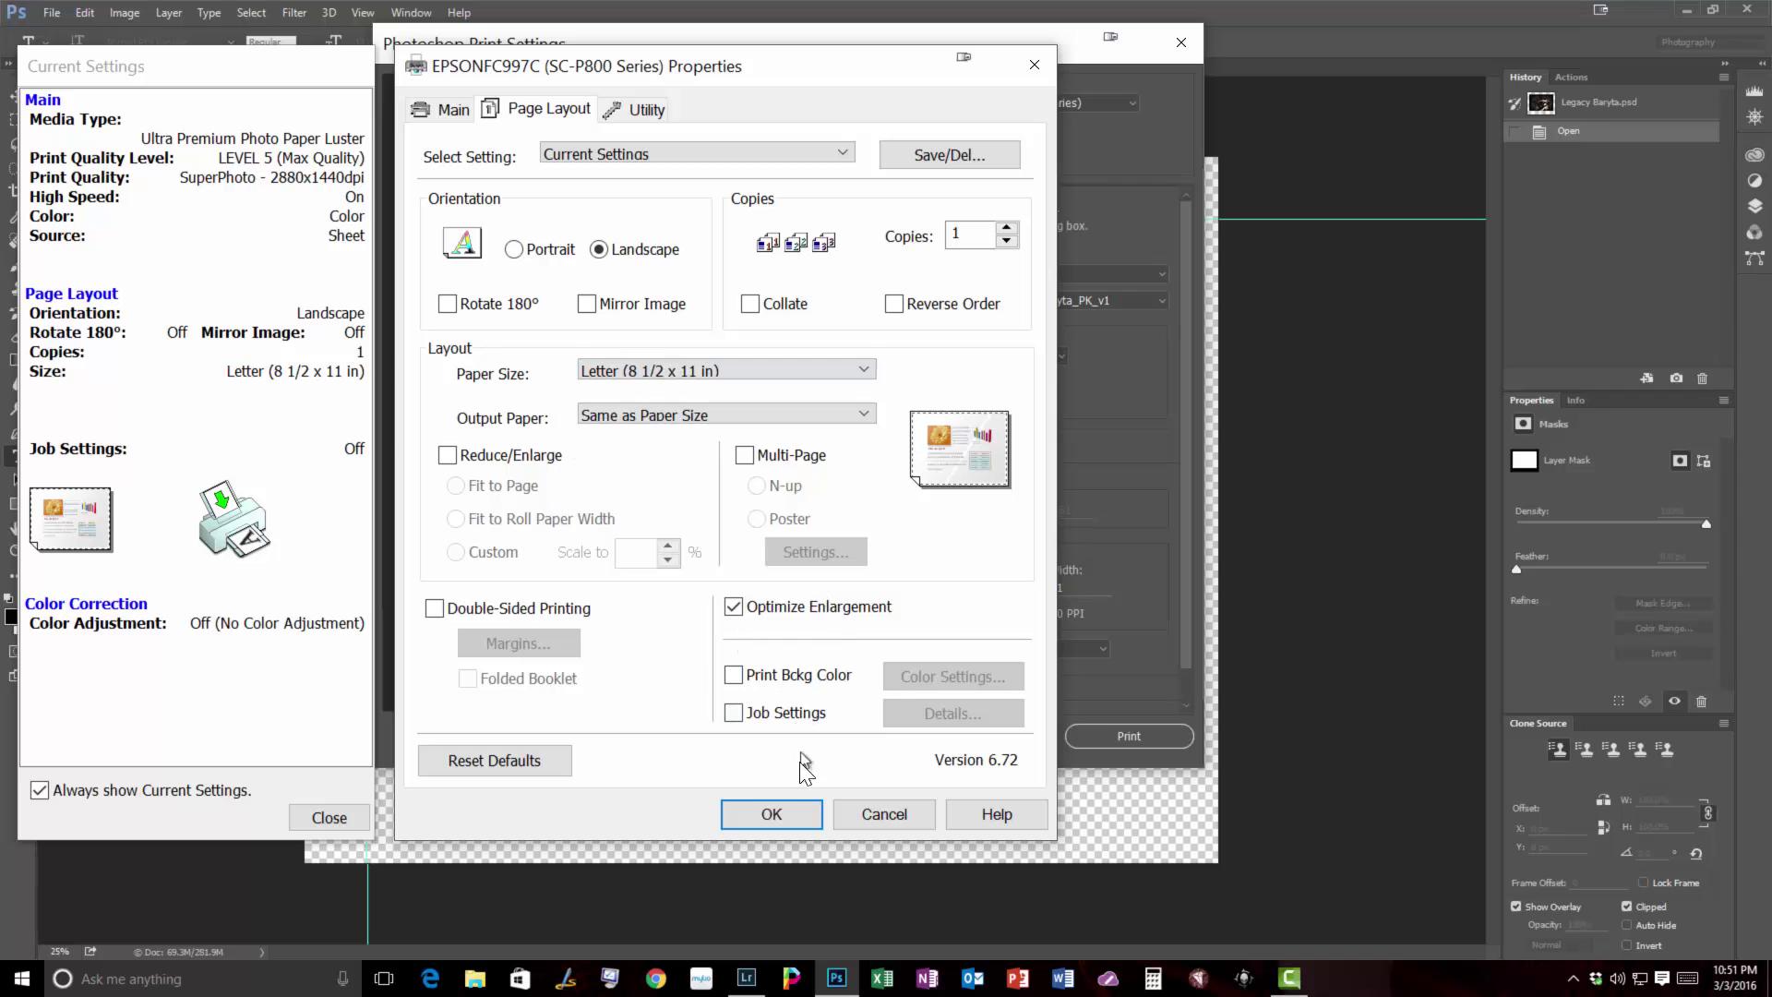
pyautogui.click(773, 818)
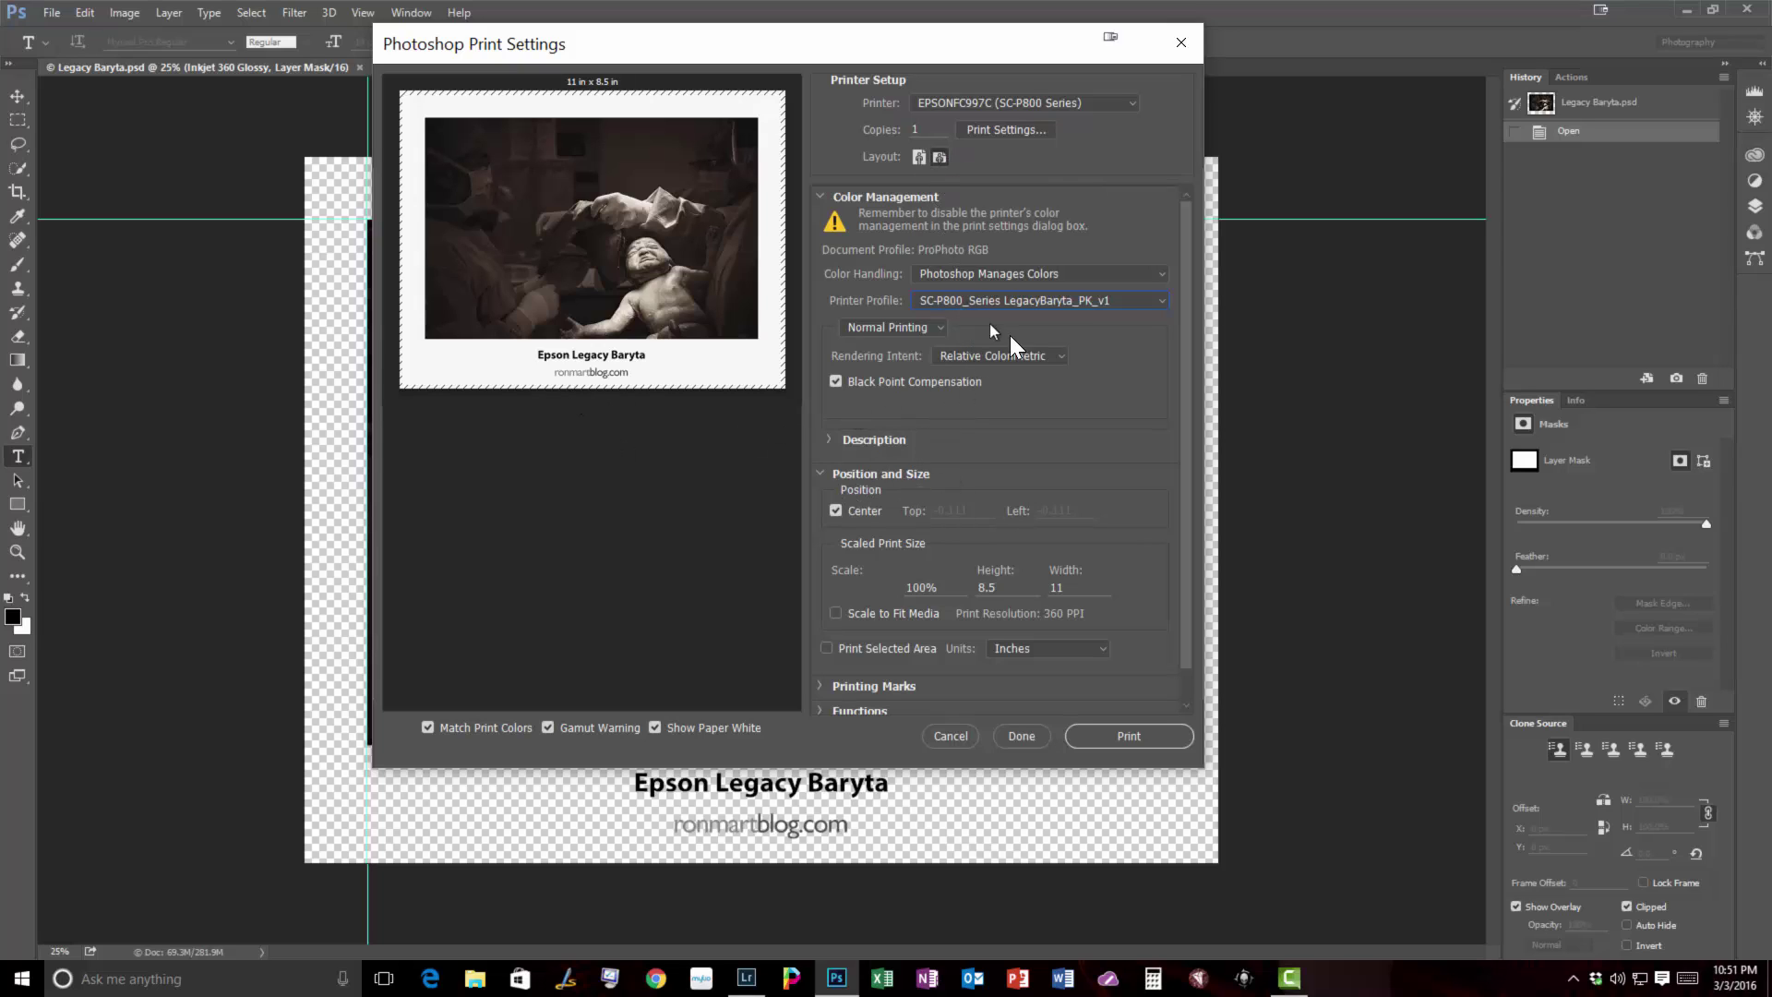
pyautogui.scroll(-1, 1089, 710)
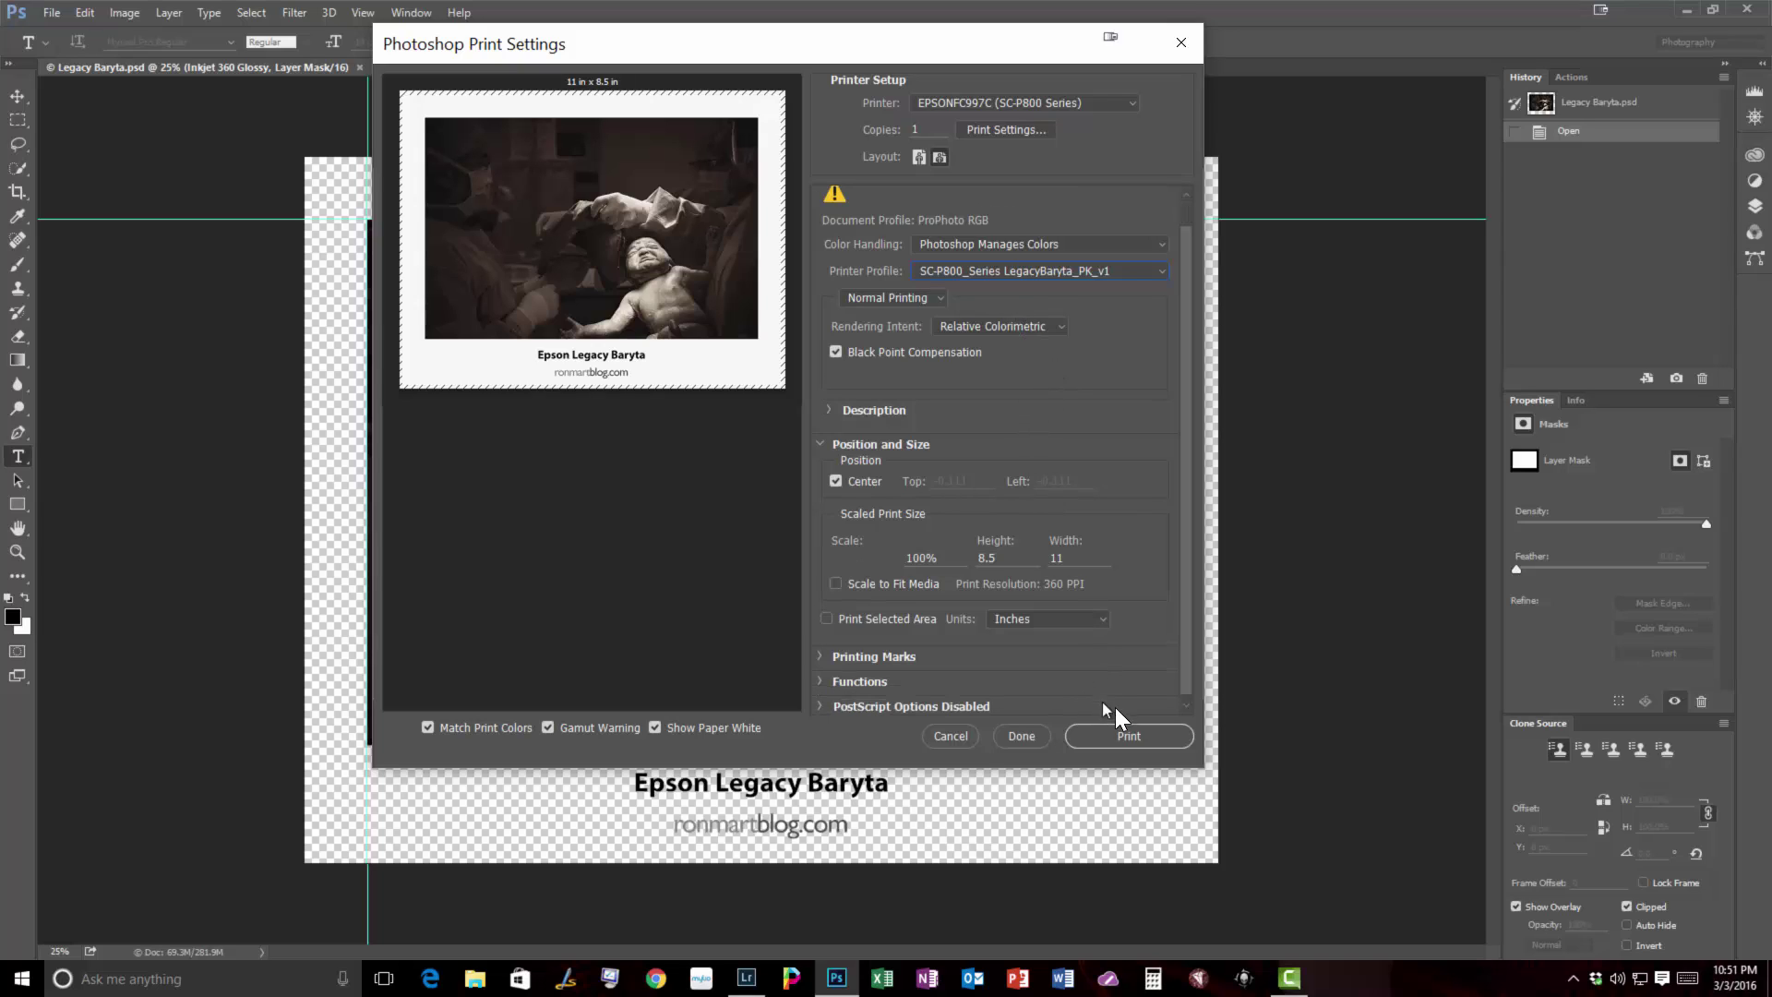
pyautogui.click(1025, 734)
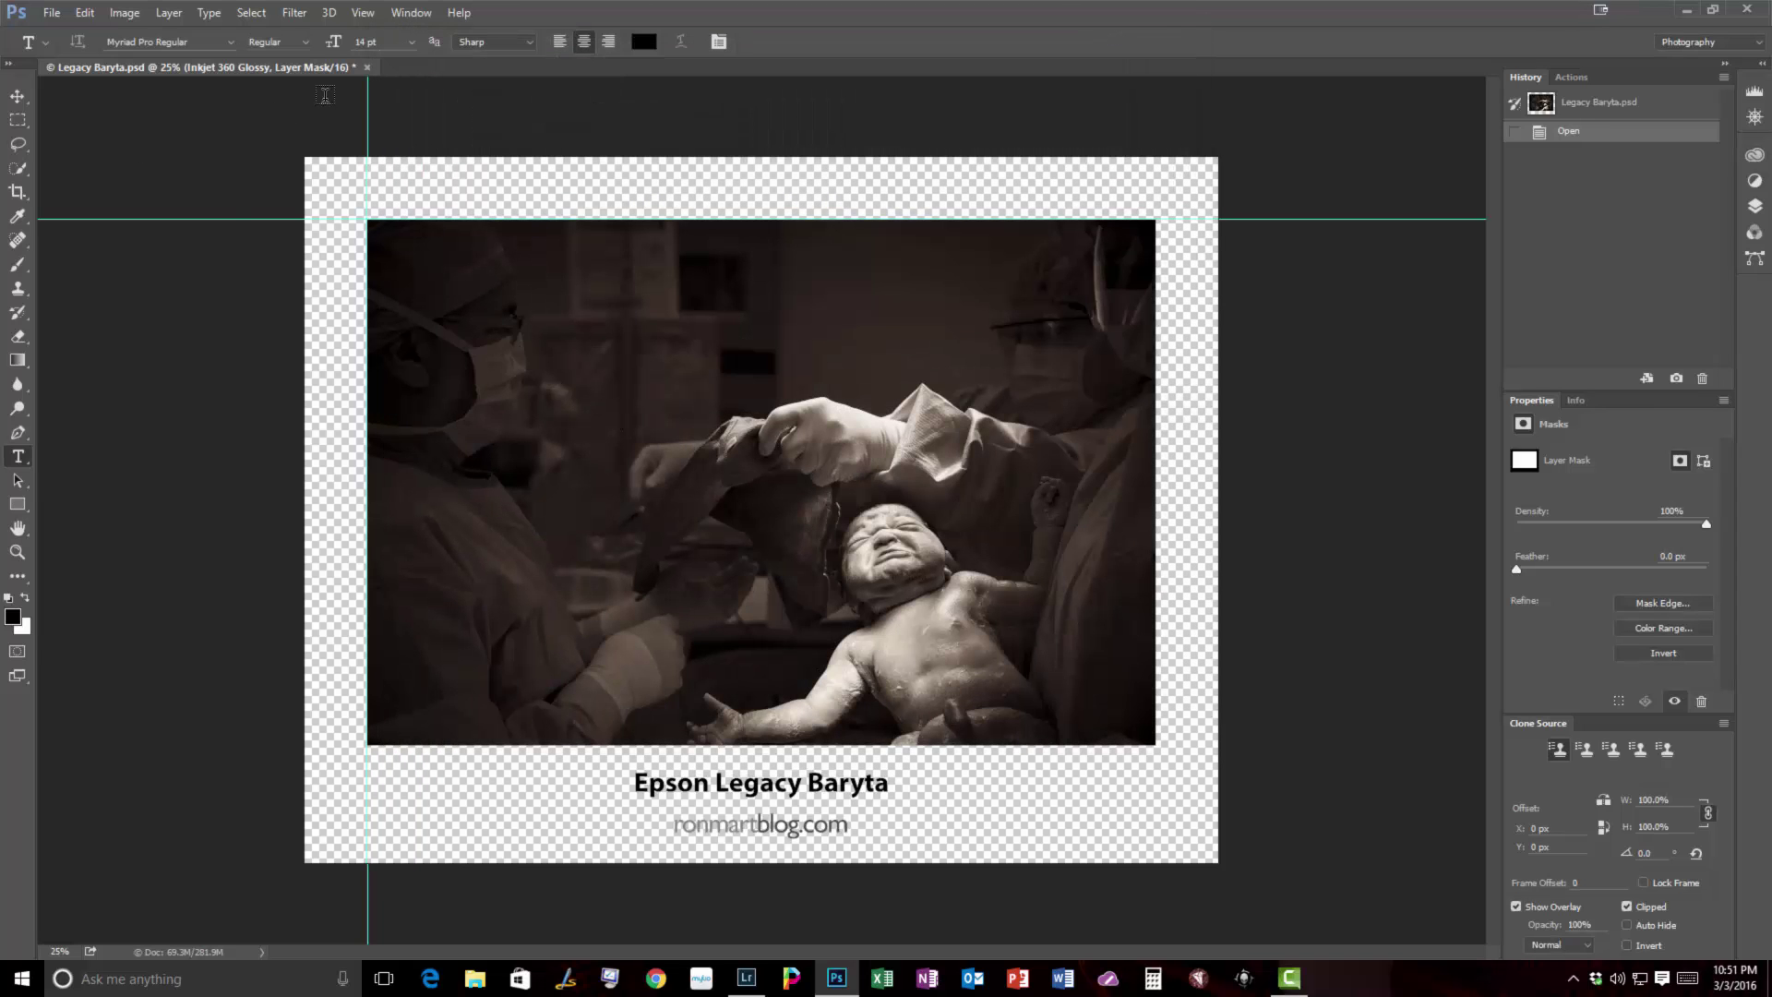
# - Start closing Legacy Baryta.psd, then cancel the save prompt to keep it open
pyautogui.click(366, 67)
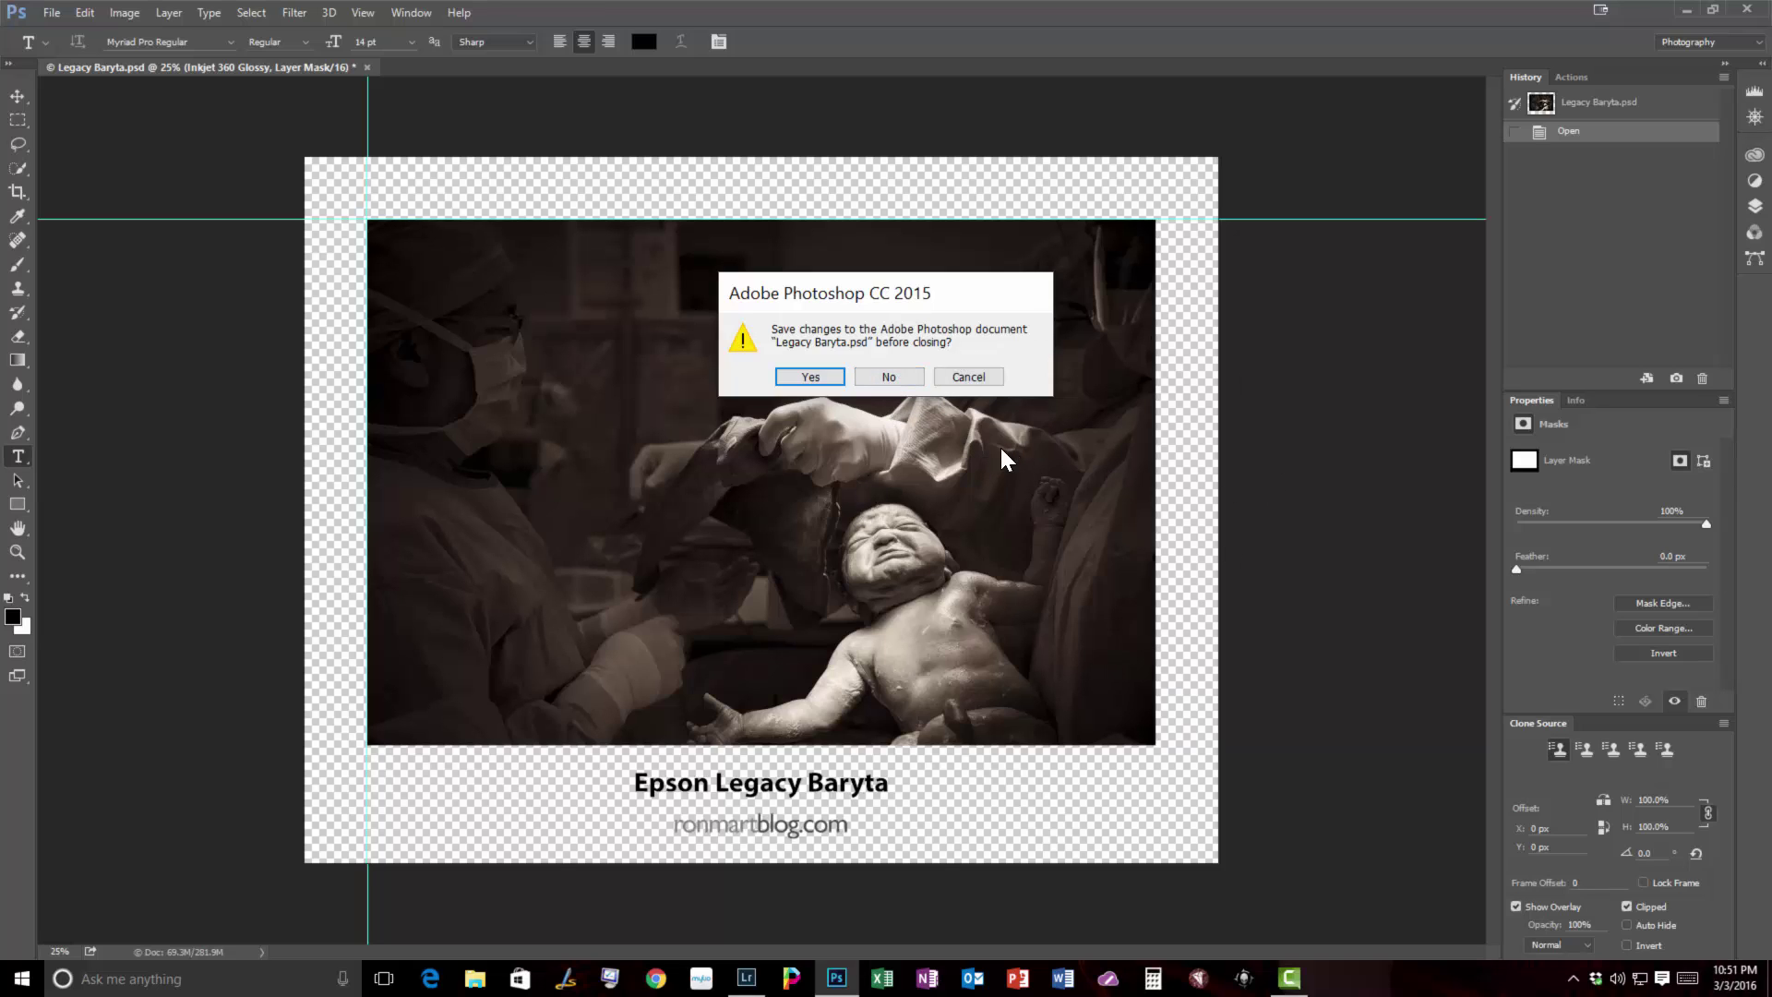
pyautogui.click(986, 378)
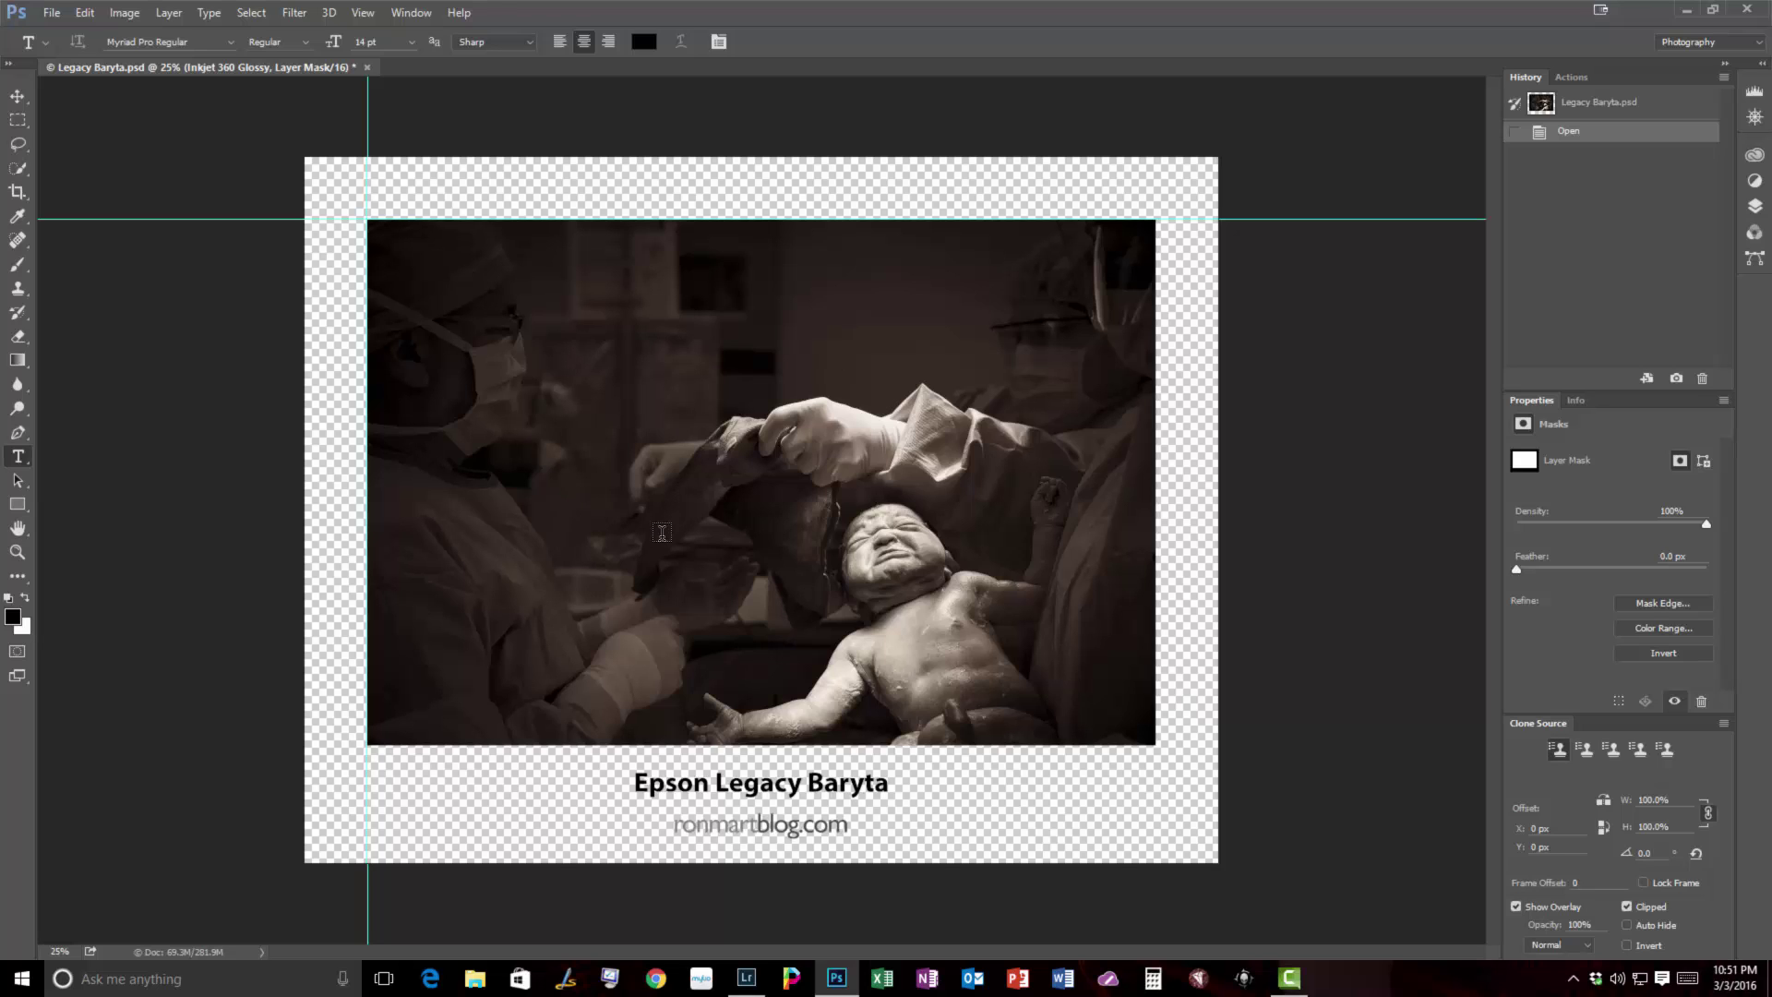
# - Open Print from the File menu and set Color Handling to Printer Manages Colors
pyautogui.click(52, 4)
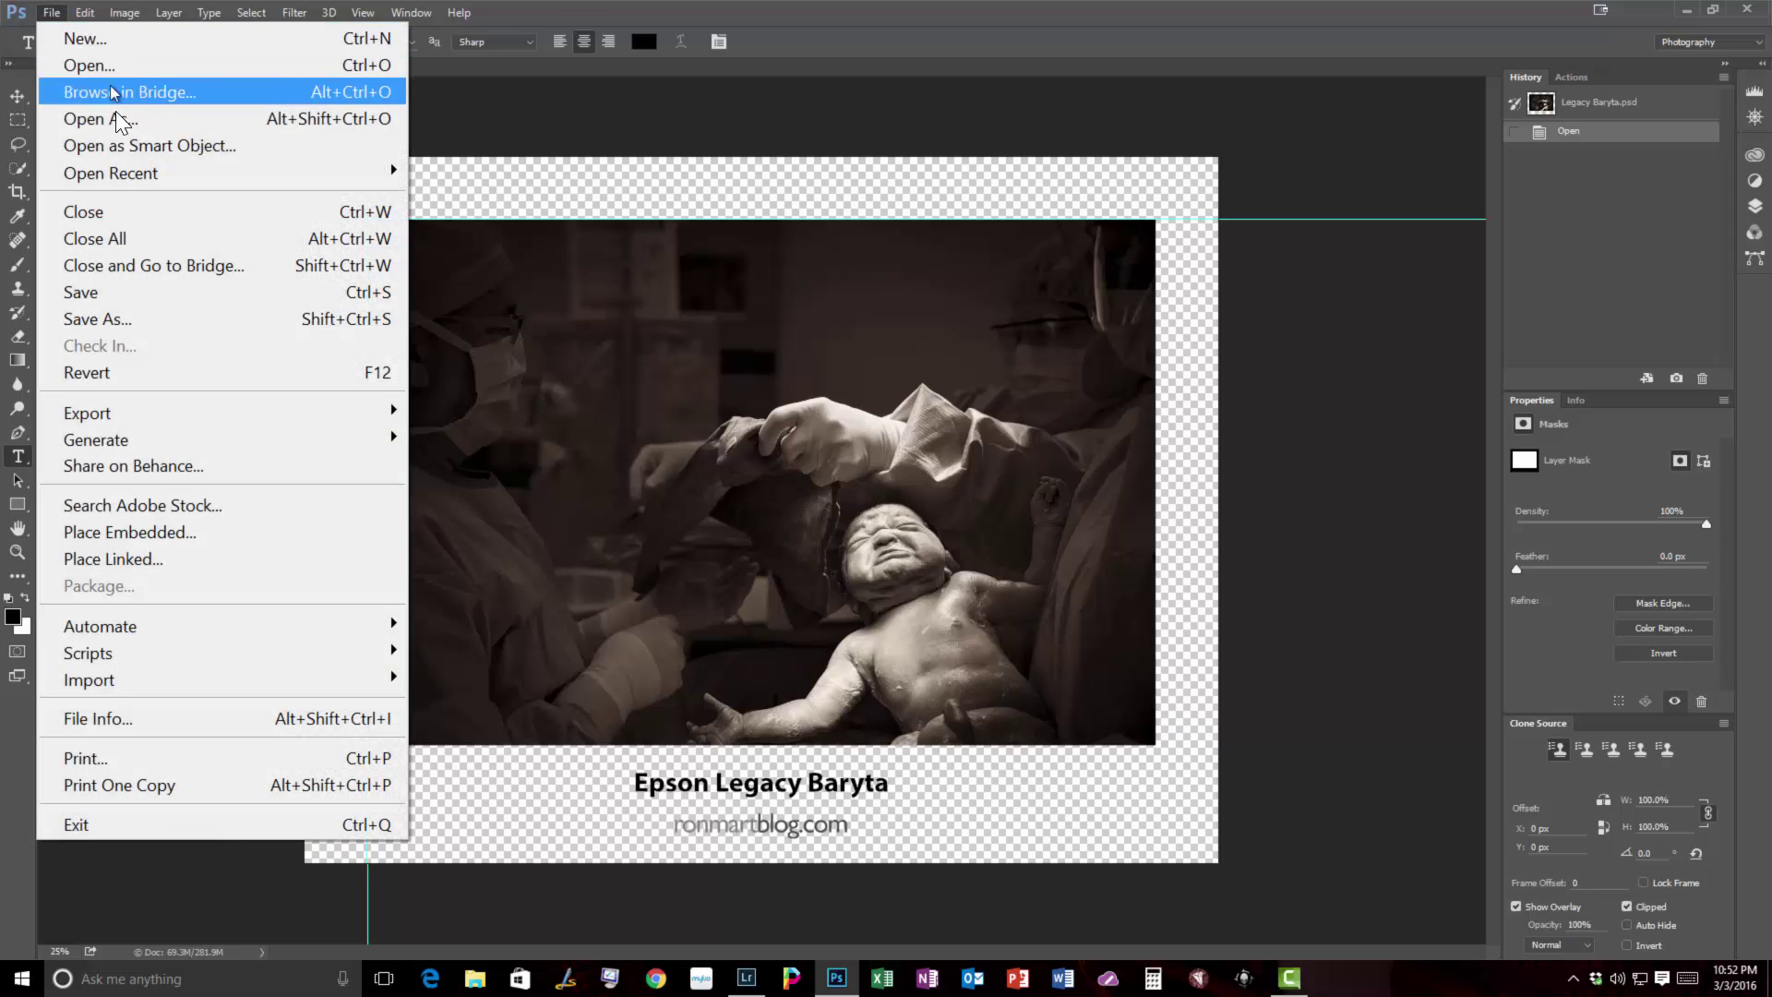
pyautogui.click(214, 759)
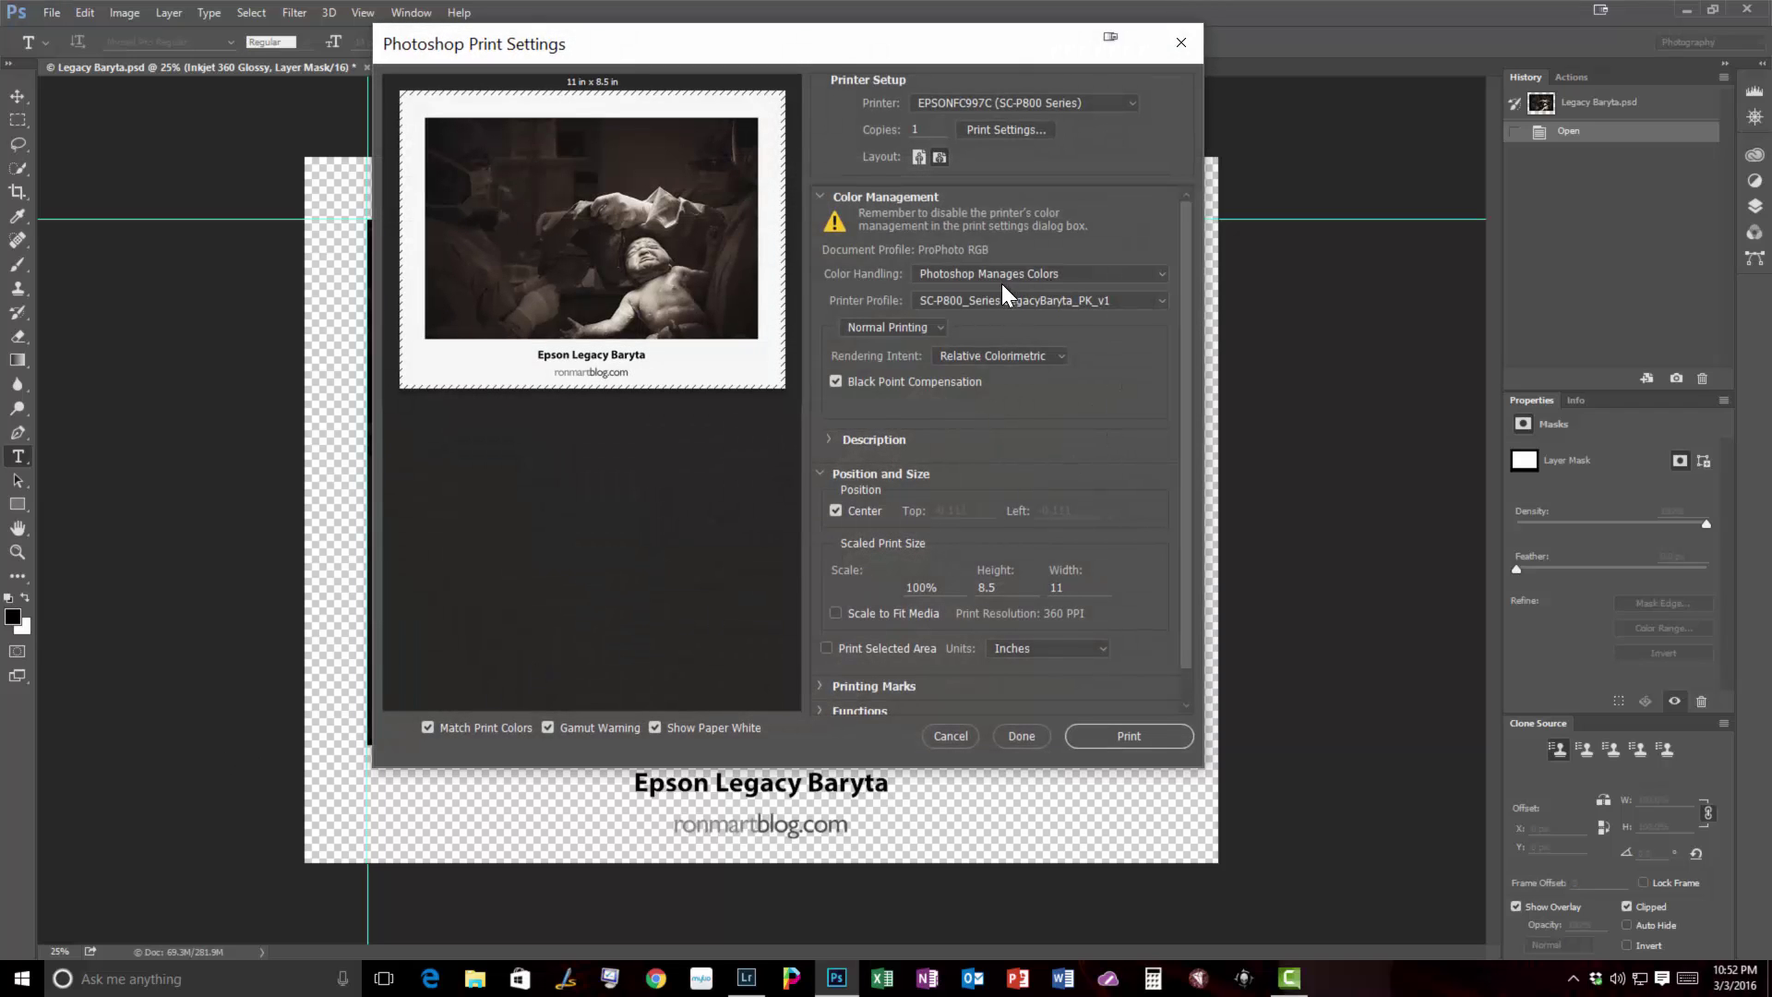
pyautogui.click(983, 273)
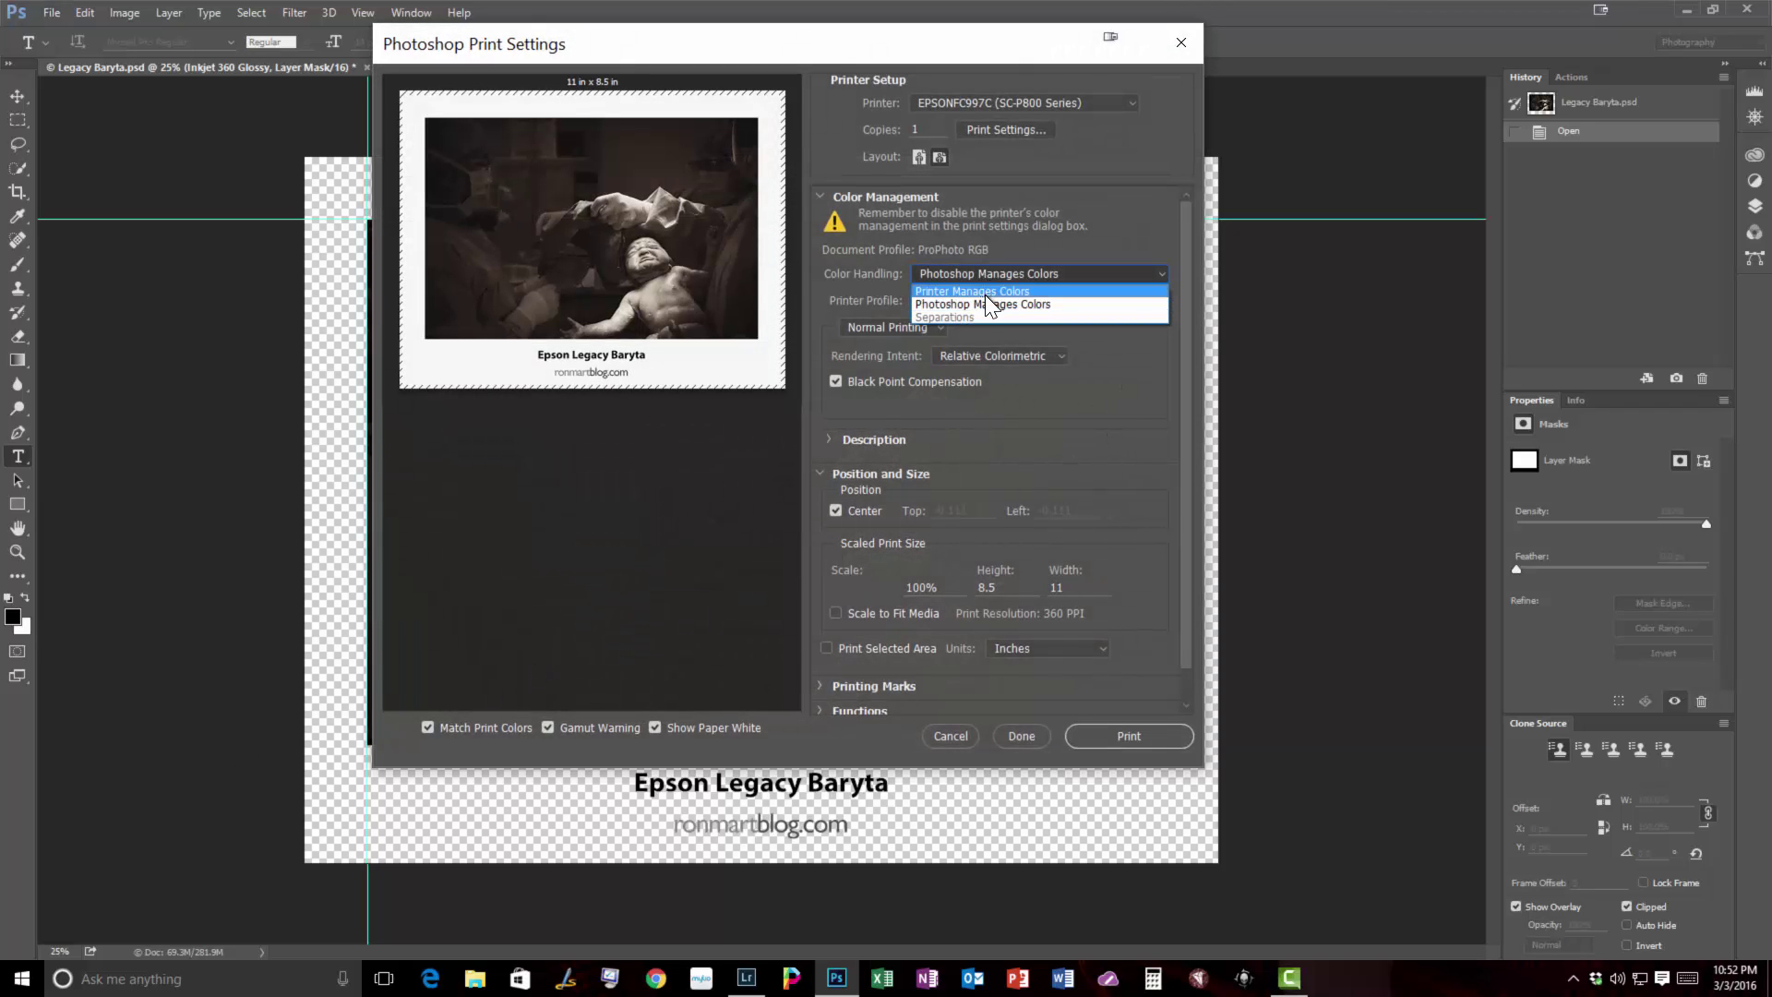
pyautogui.click(985, 292)
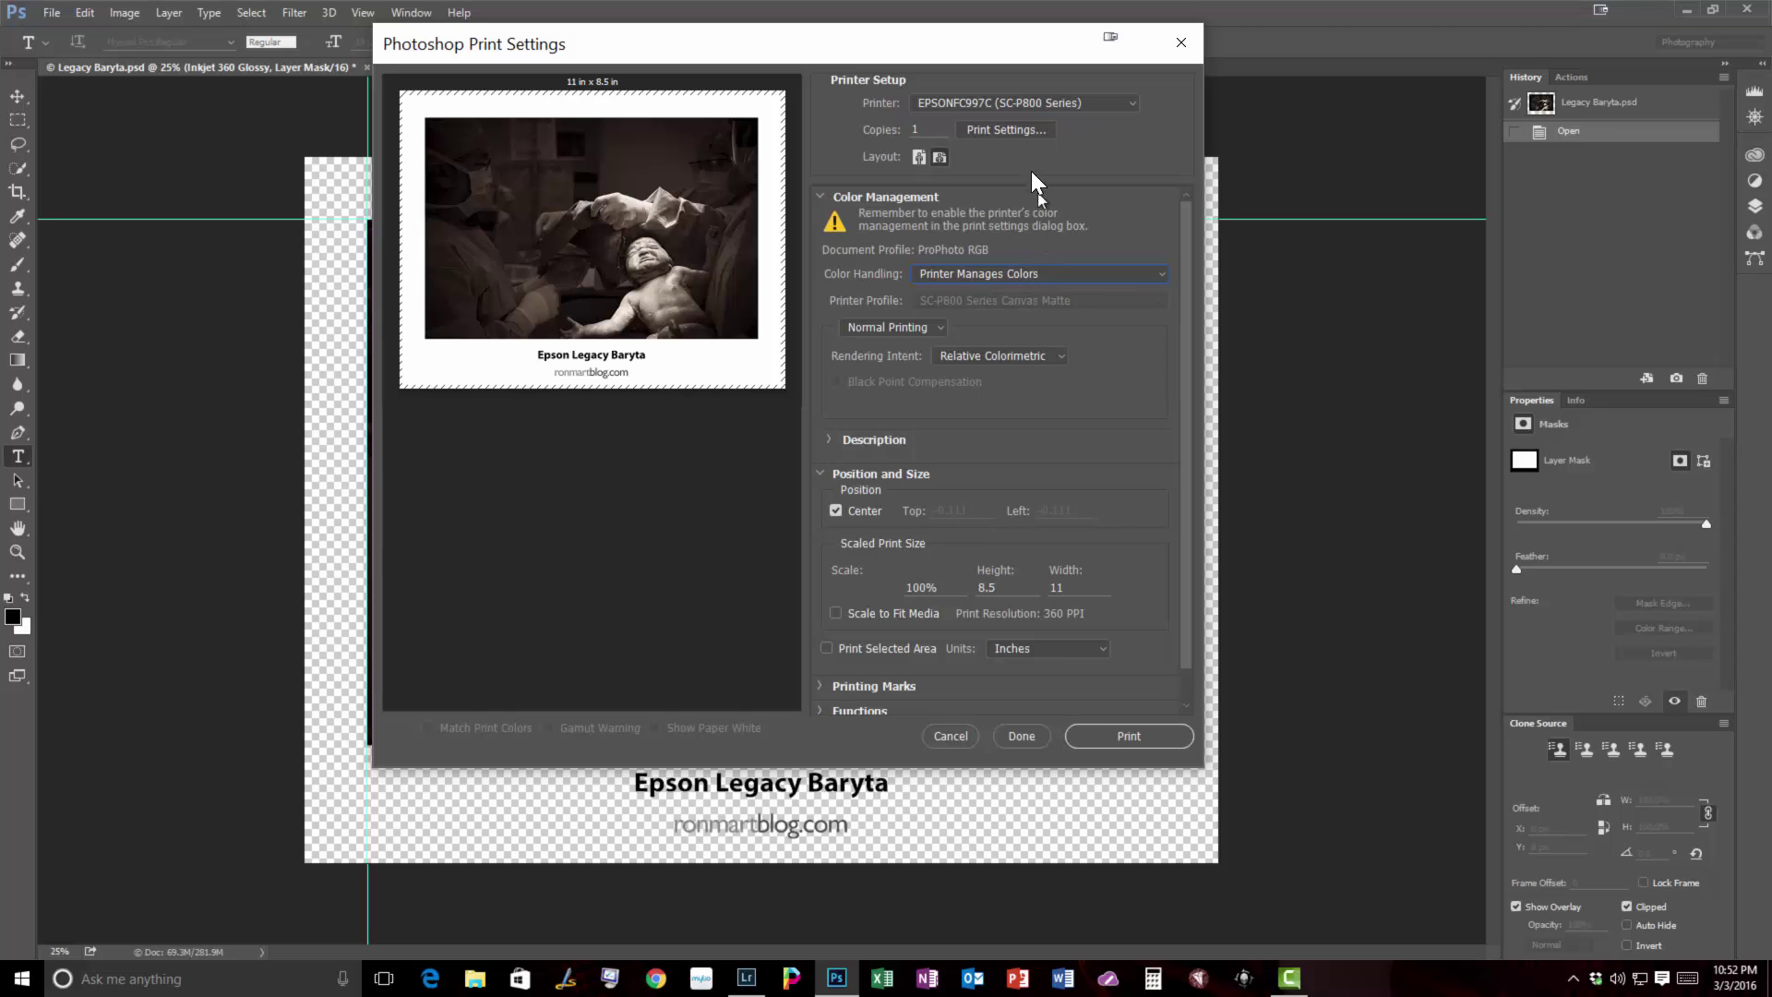
# - In the Epson driver, set Color to Advanced B&W Photo with Warm mode
pyautogui.click(1006, 130)
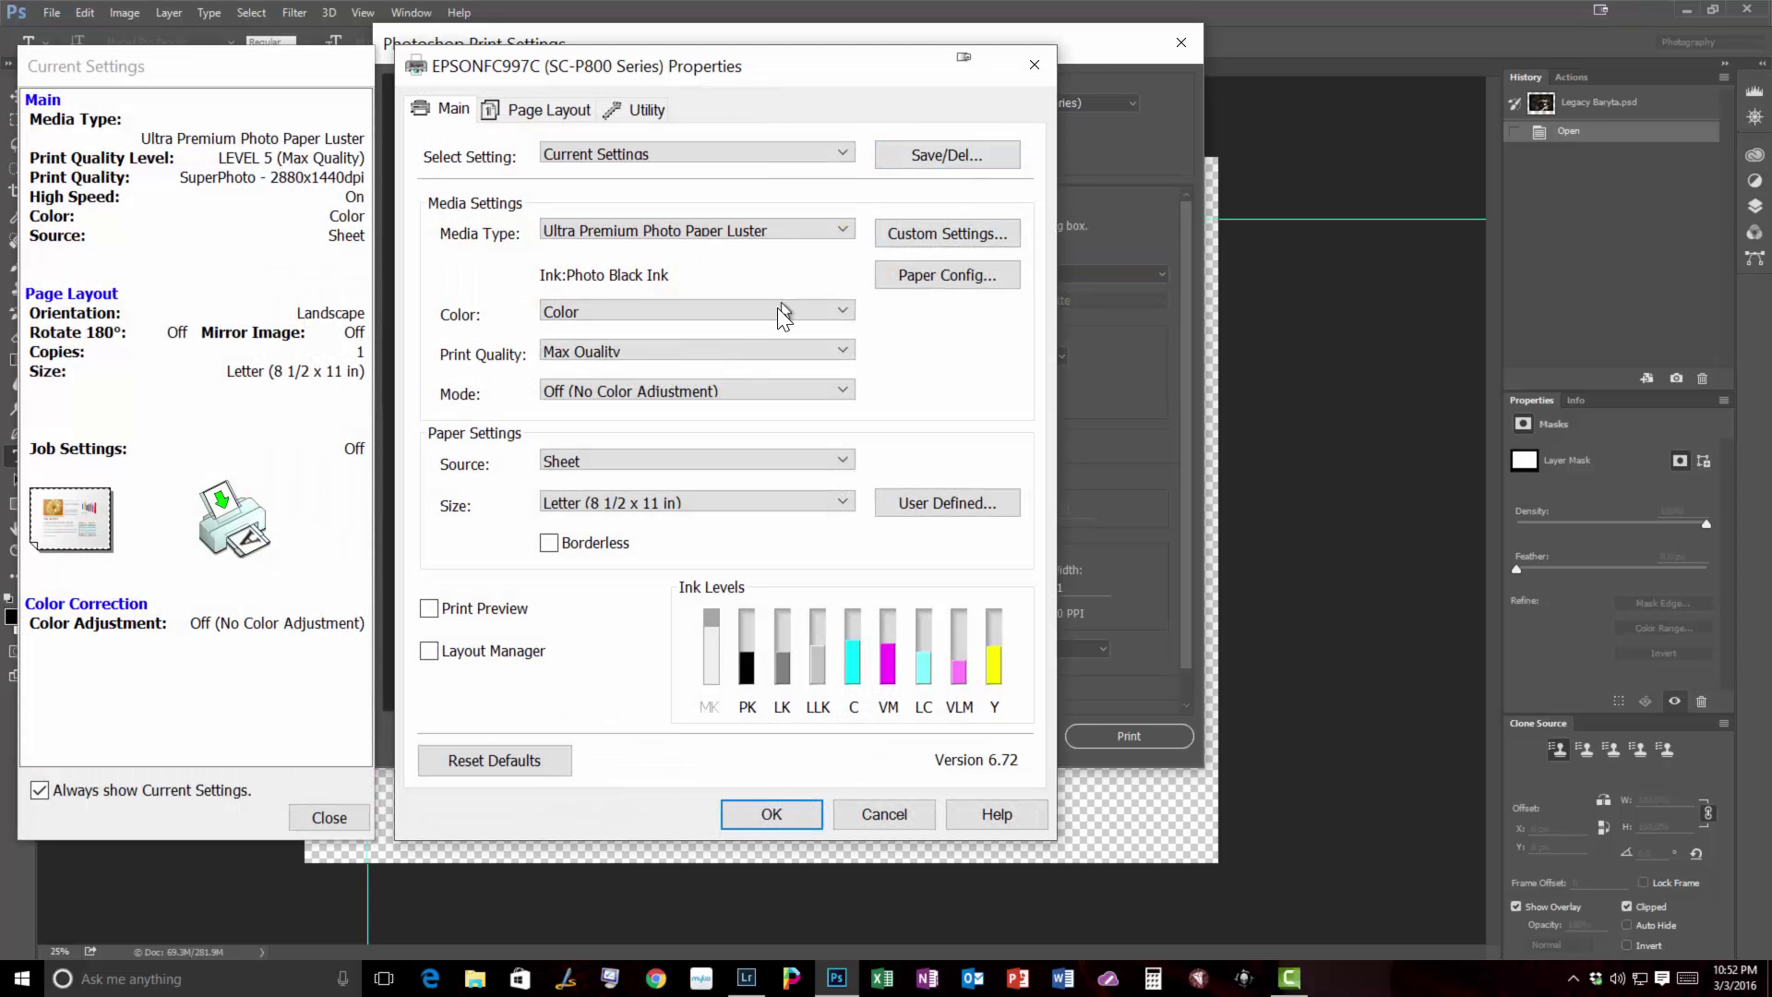
pyautogui.click(777, 309)
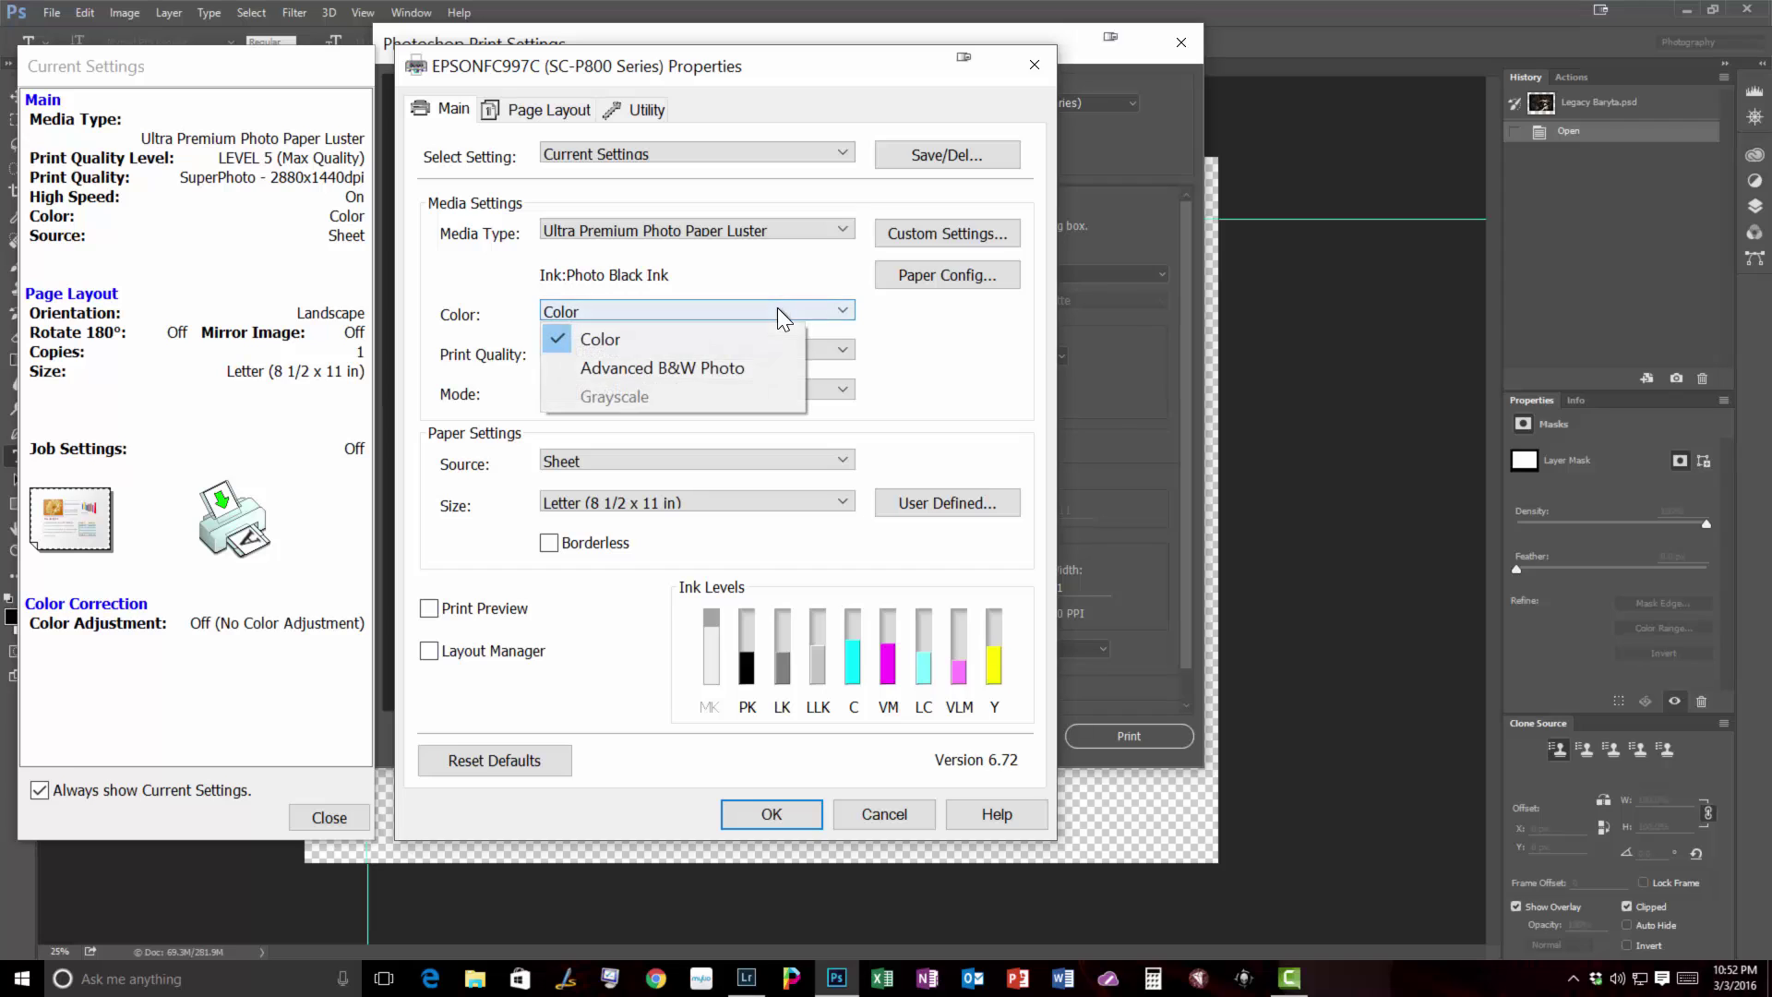
pyautogui.click(755, 366)
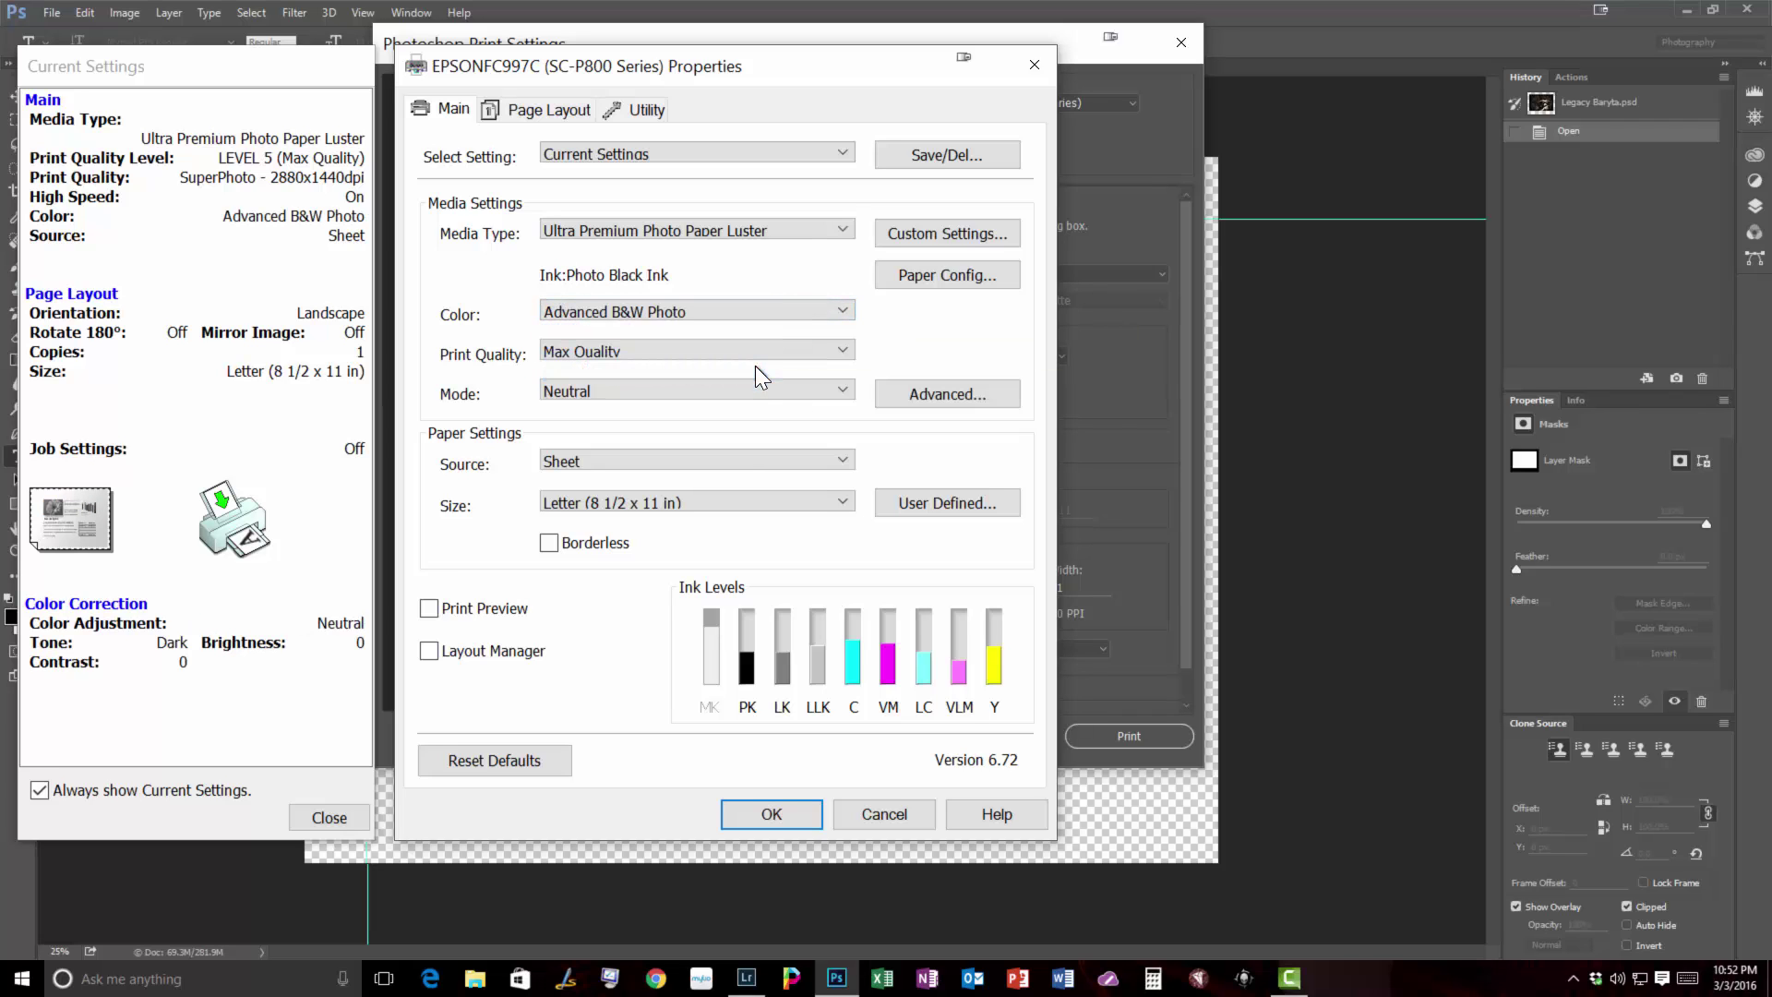
pyautogui.click(729, 395)
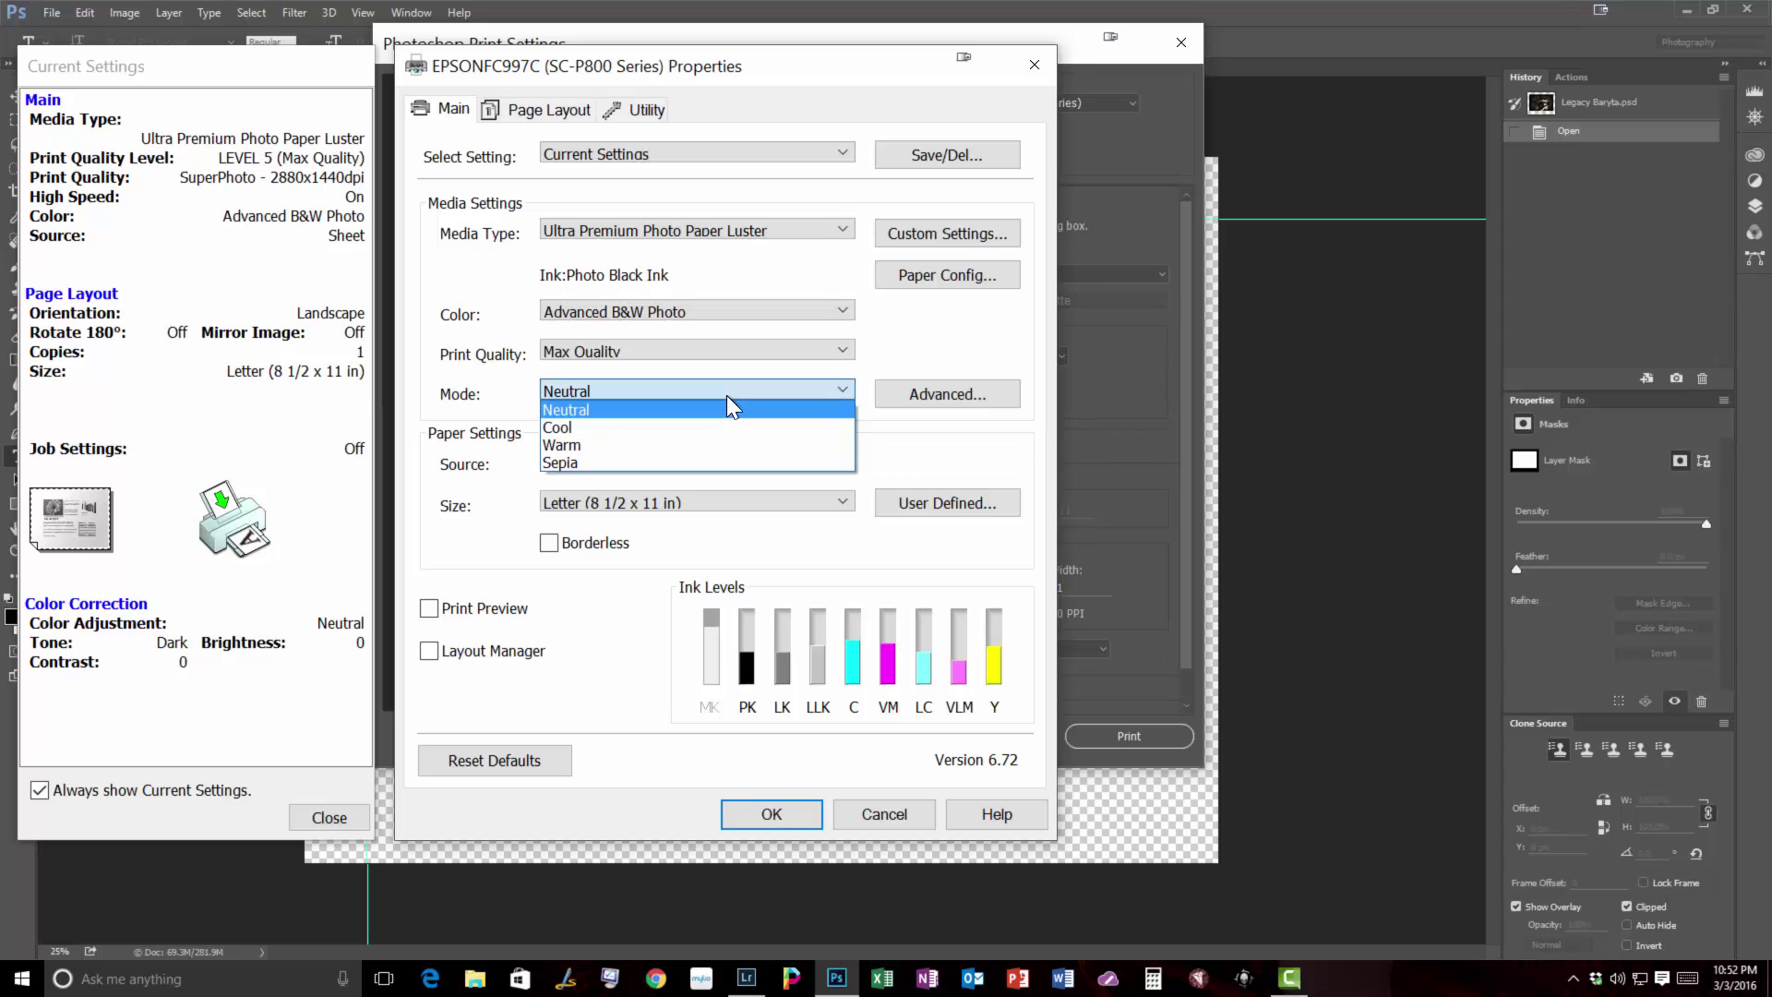
pyautogui.click(716, 447)
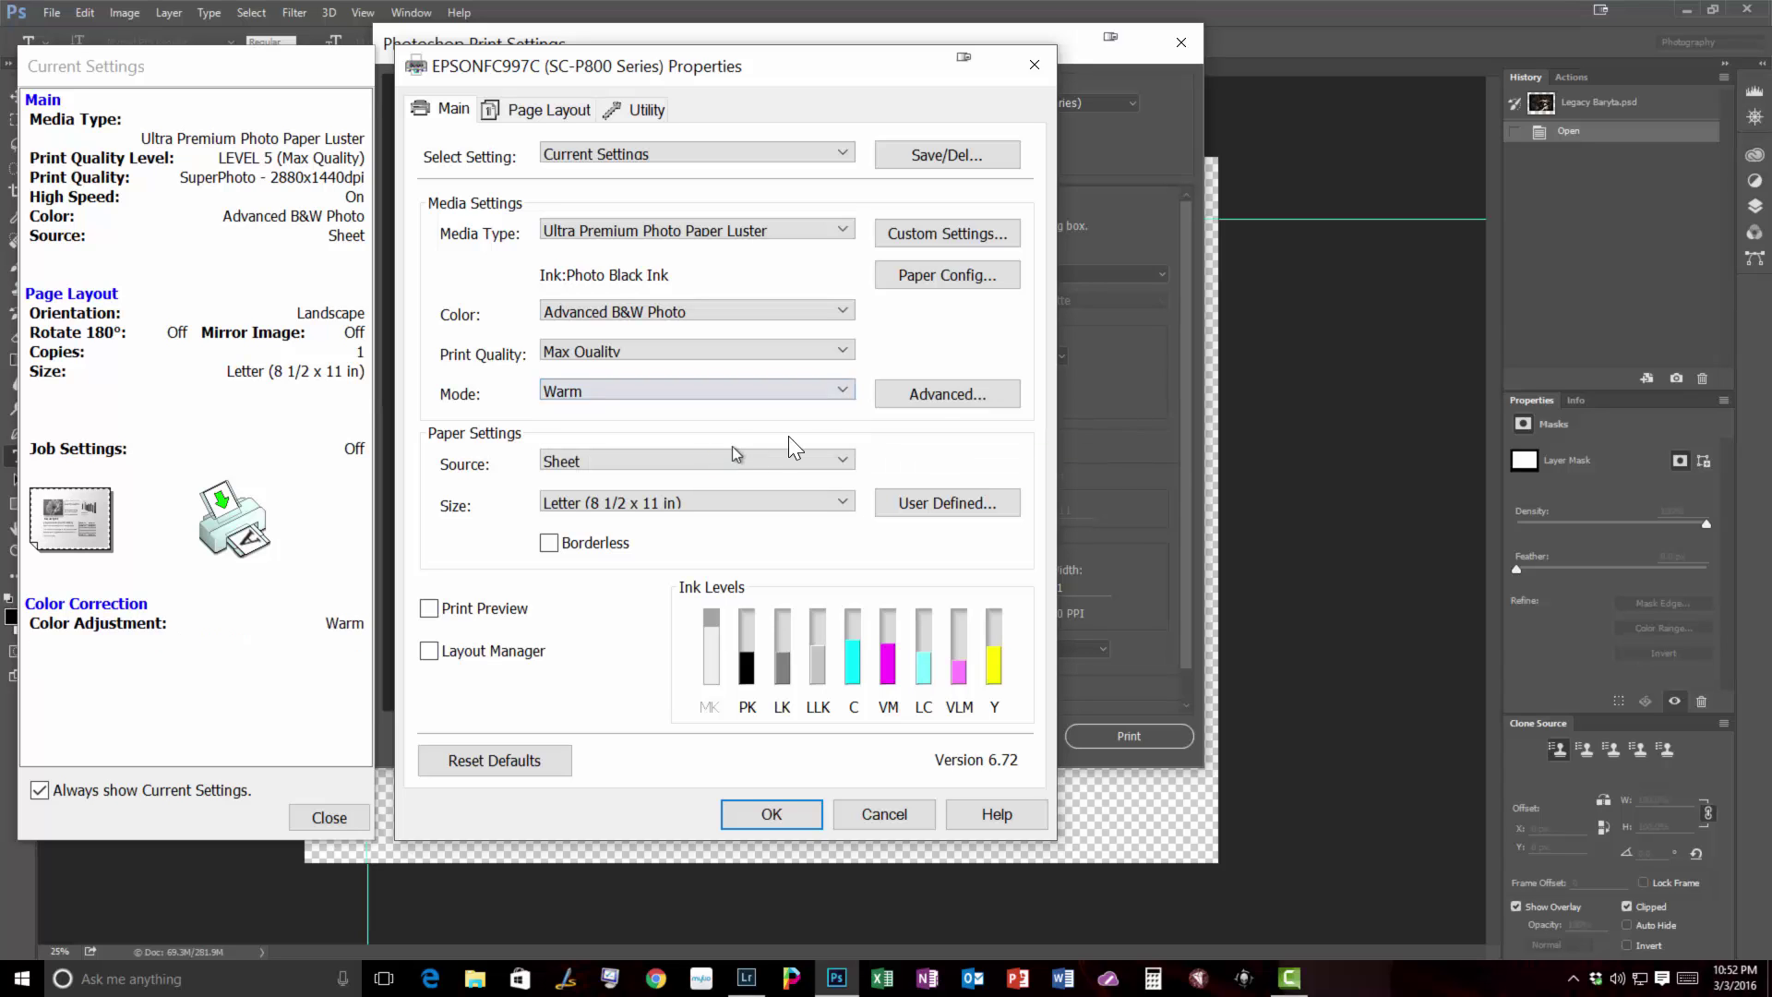
pyautogui.click(932, 393)
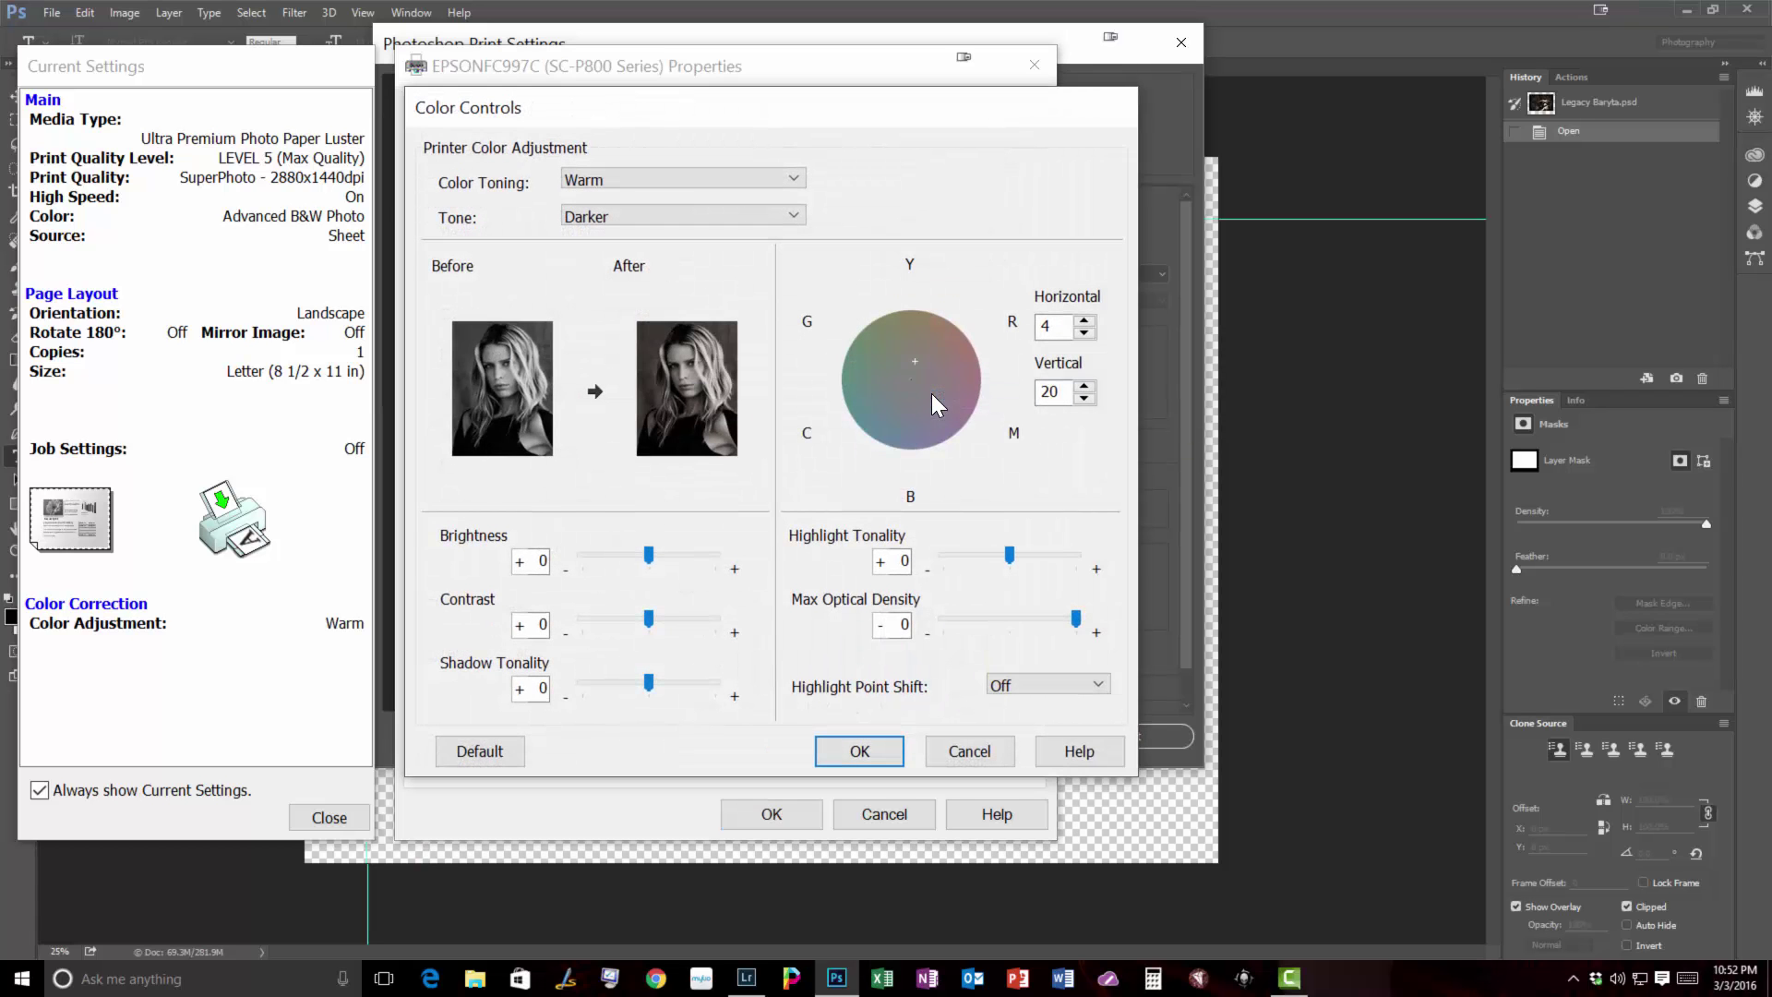
# - Set the Epson Color Controls tone to Dark and confirm both driver dialogs with OK
pyautogui.click(685, 209)
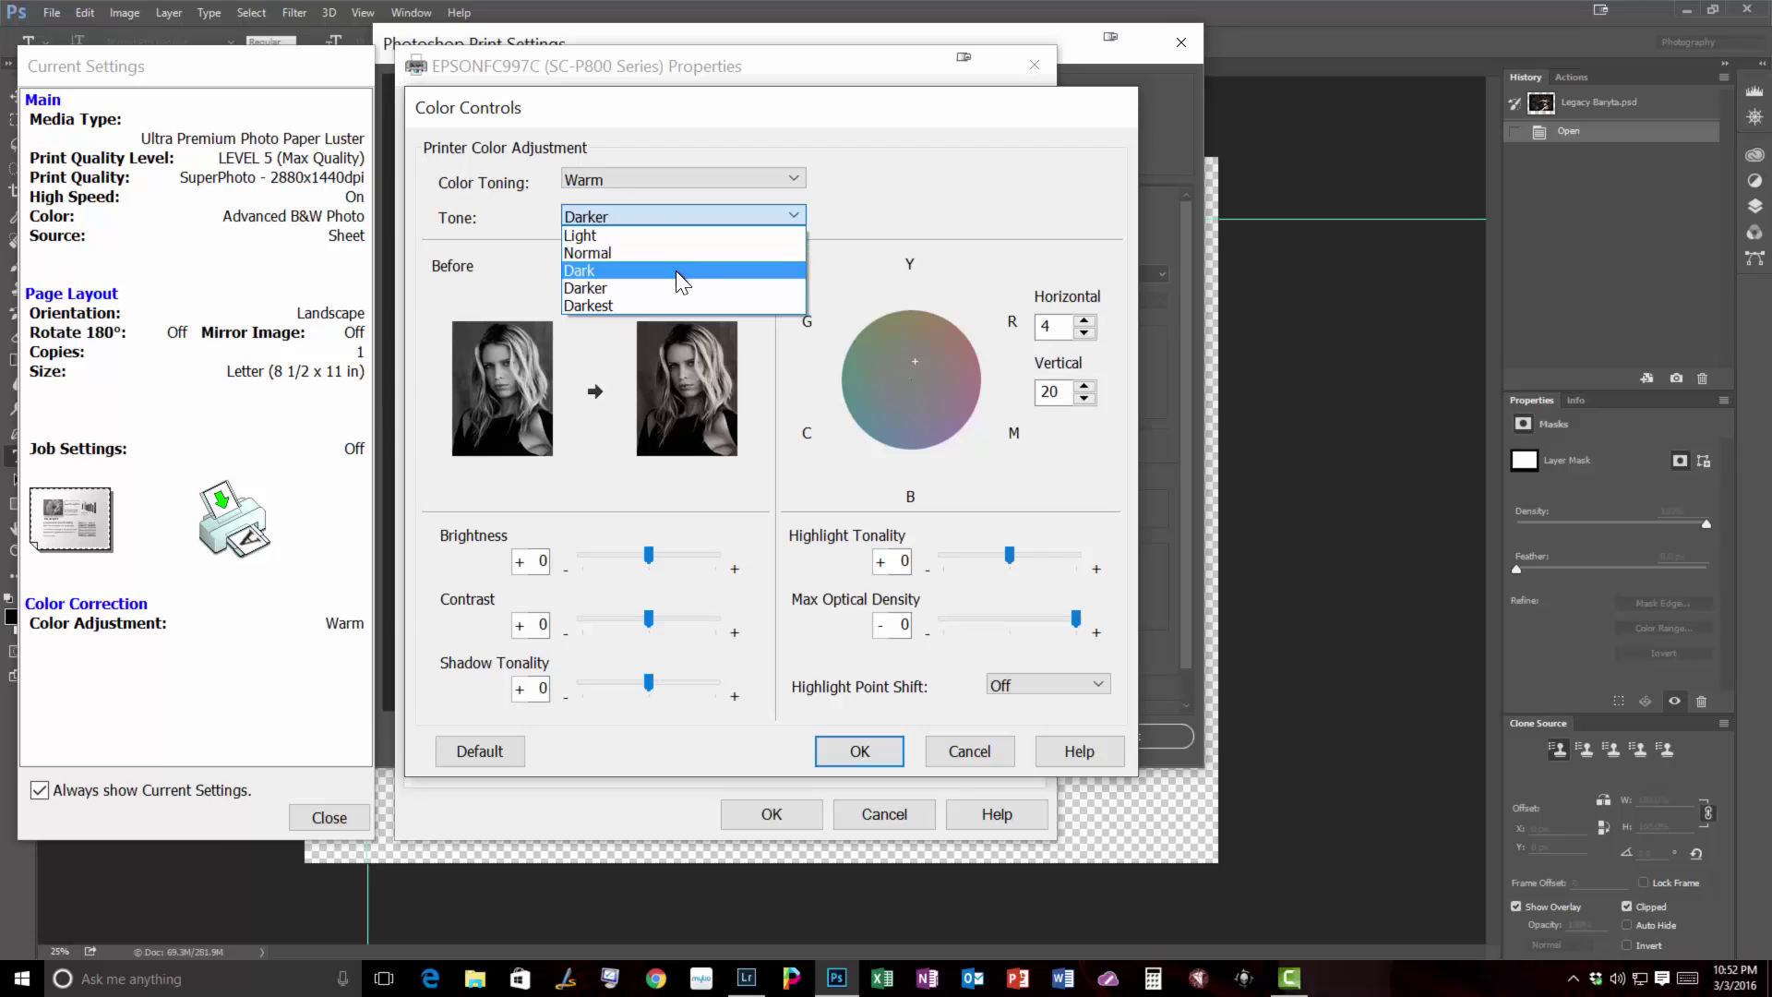
pyautogui.click(676, 269)
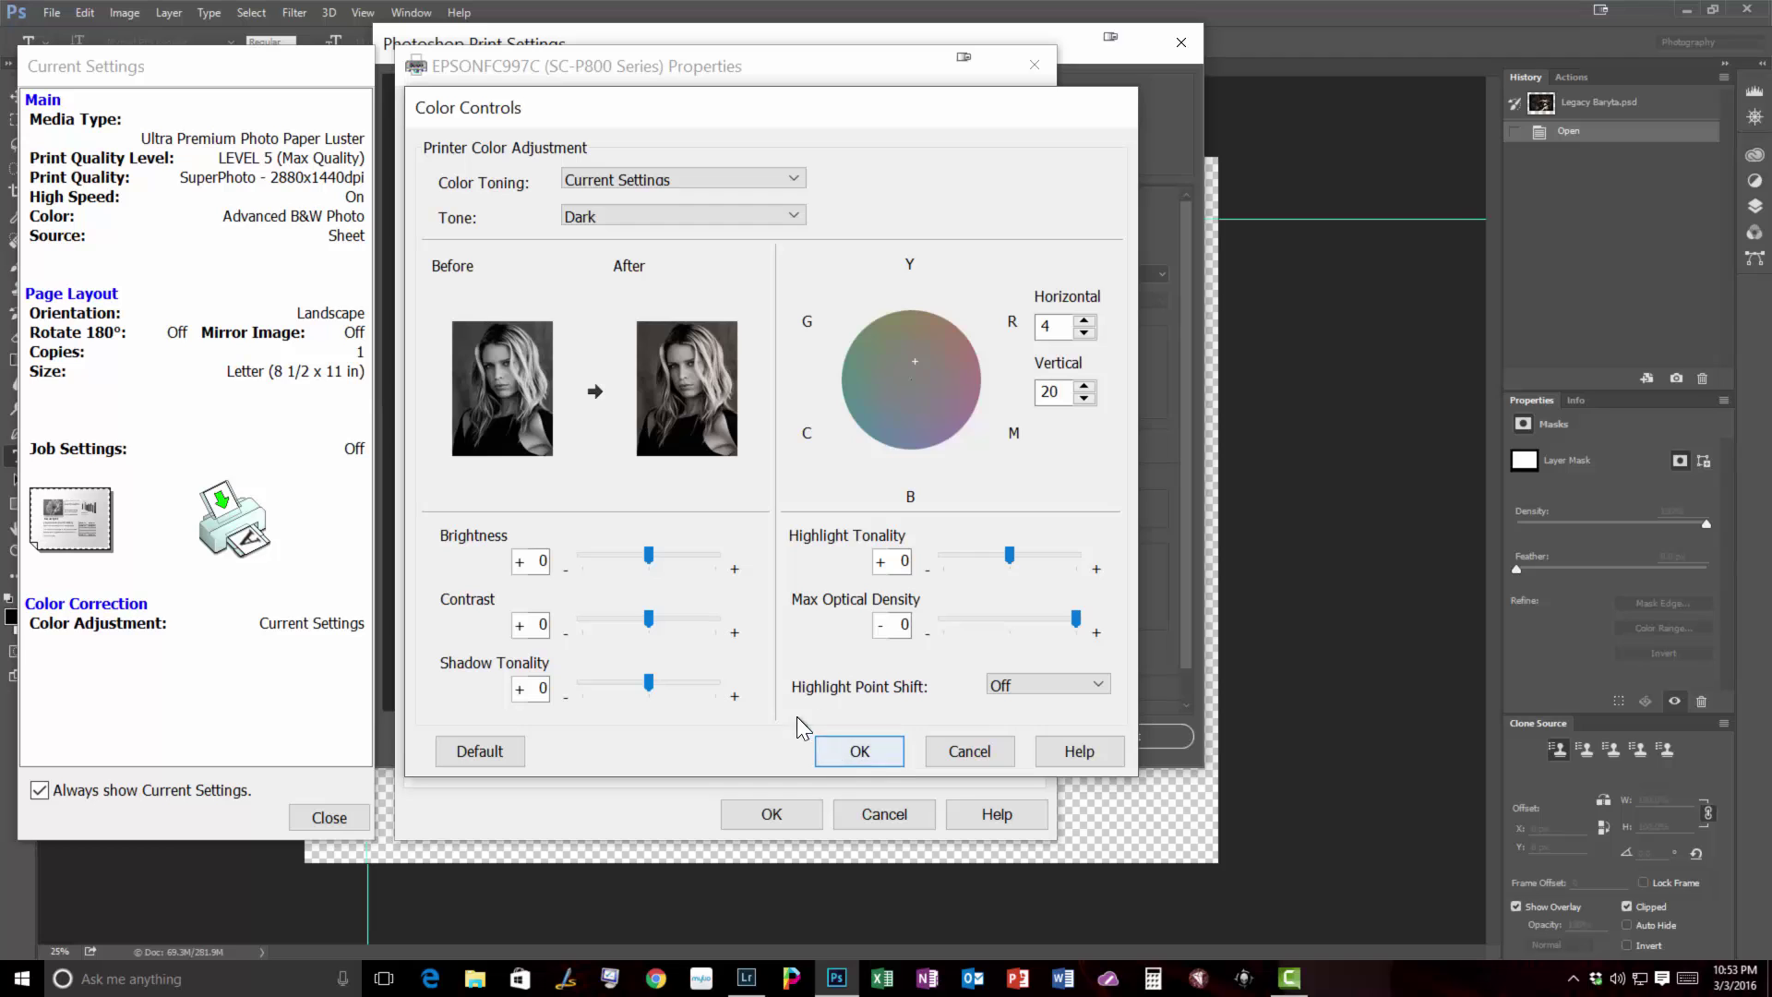
pyautogui.click(840, 755)
pyautogui.click(839, 752)
pyautogui.click(755, 815)
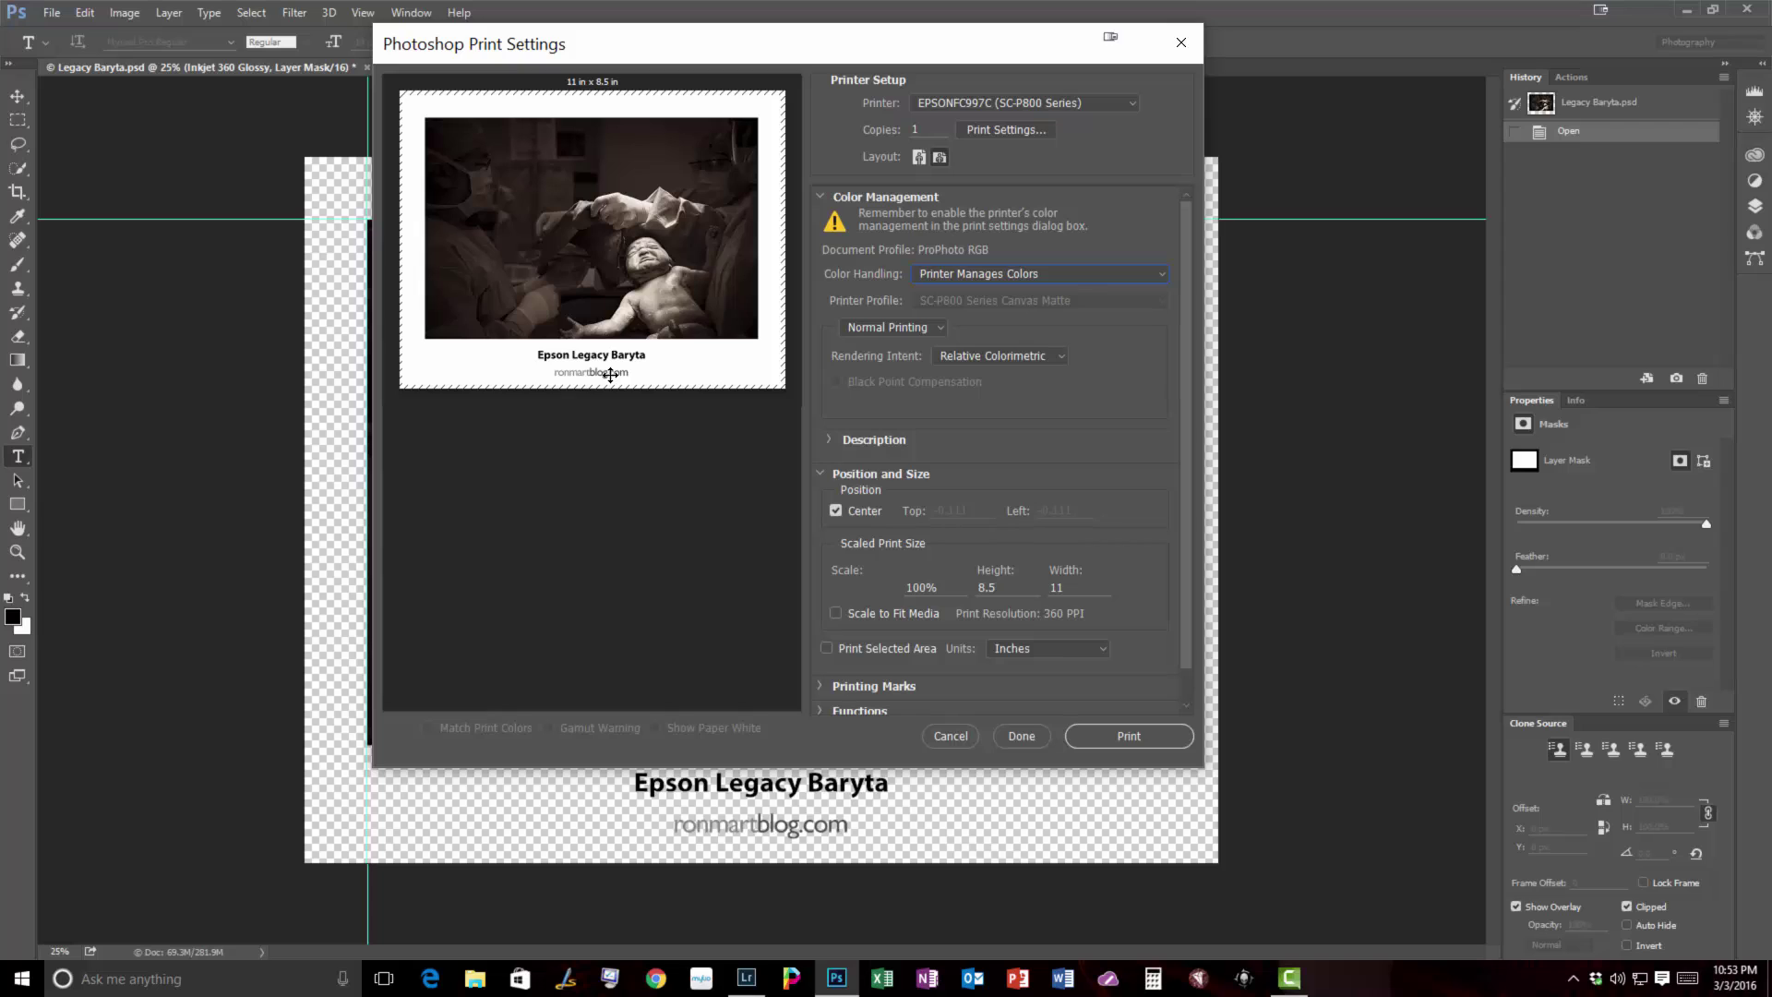
# - Return Color Handling to Photoshop Manages Colors and enable Black Point Compensation
pyautogui.click(971, 277)
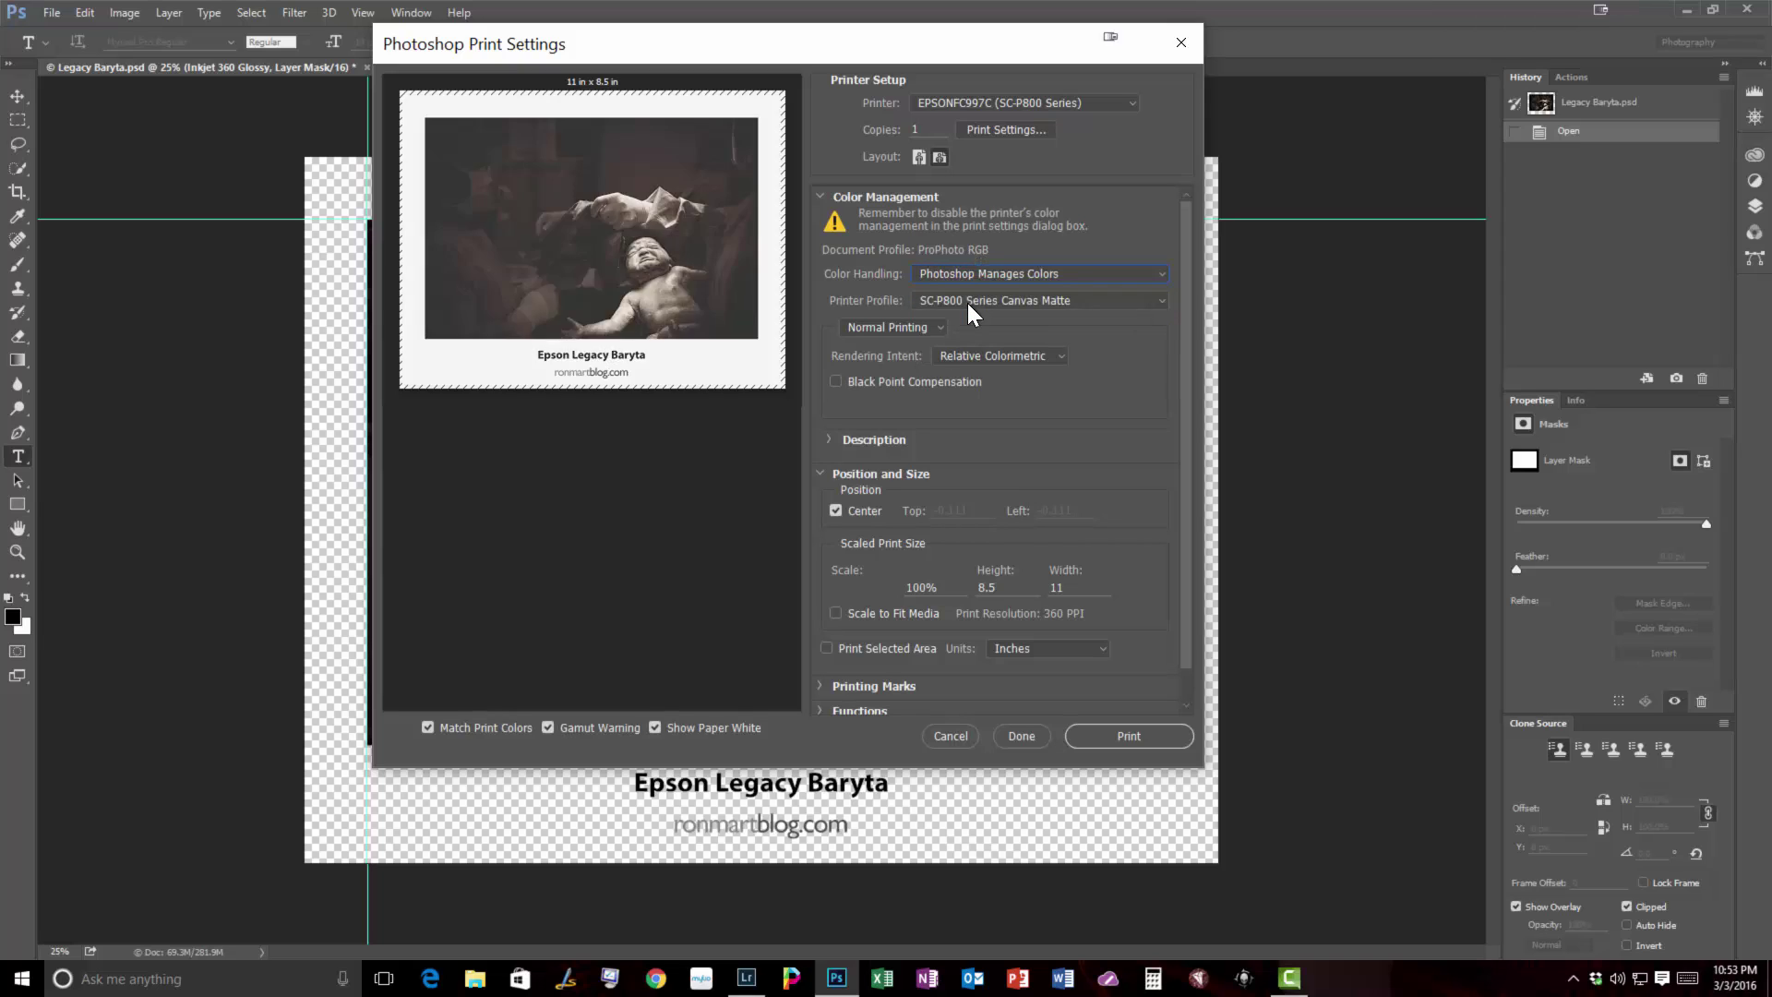
pyautogui.press('space')
# - Cancel the Photoshop Print Settings dialog without printing
pyautogui.click(946, 740)
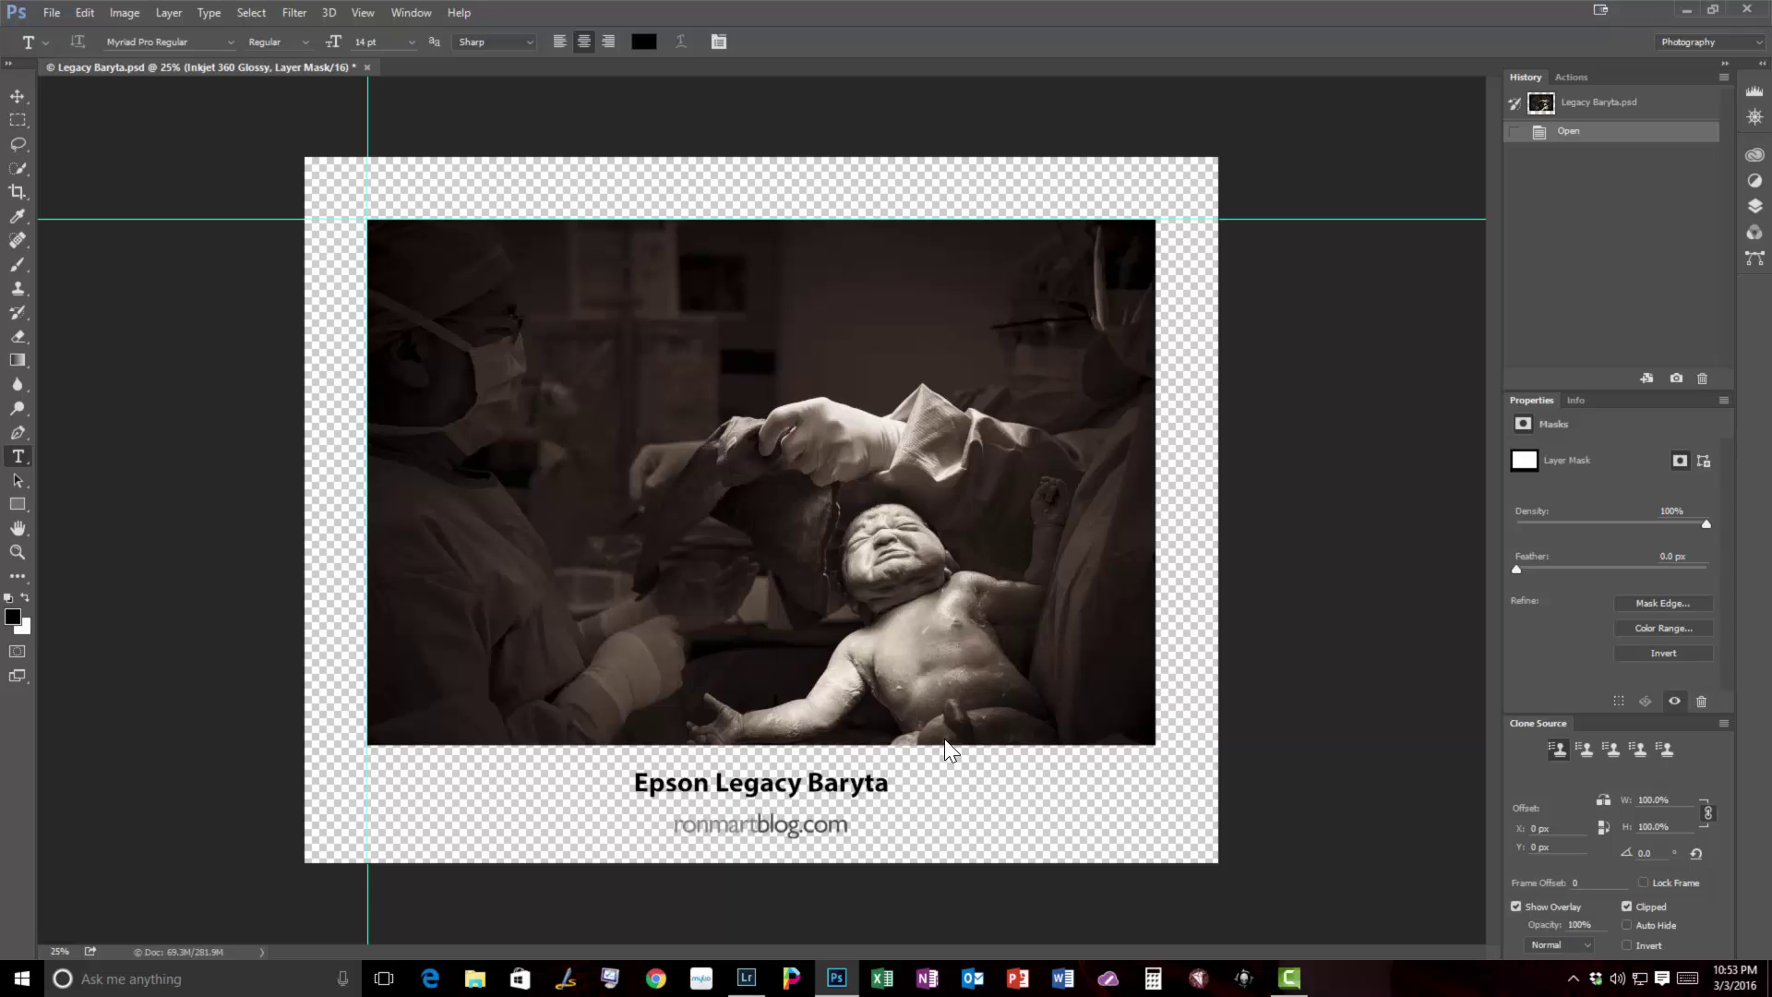